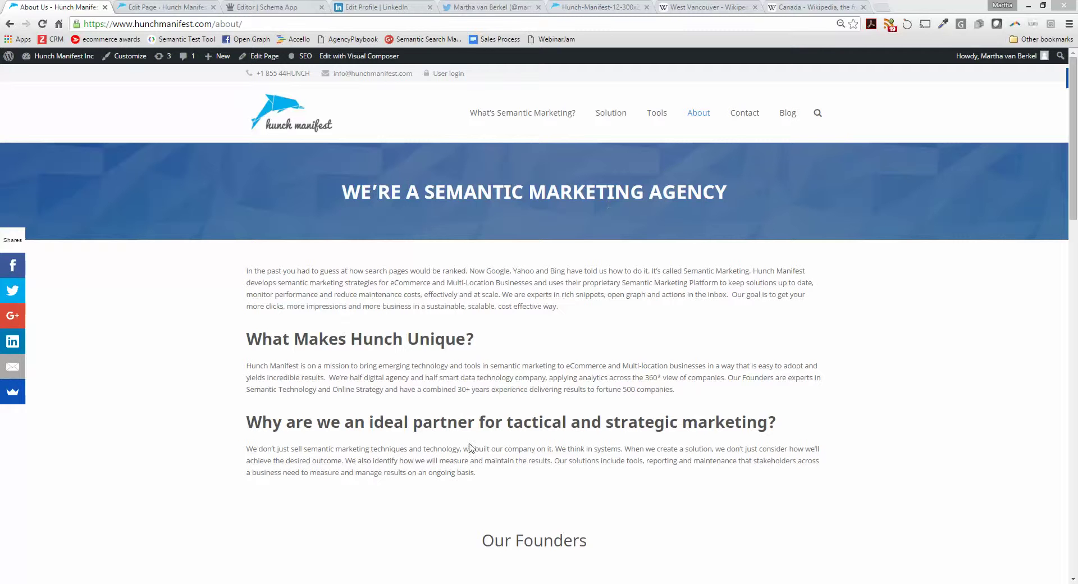
# Scroll to the About page's Our Founders section, then switch to the About Us WordPress editor
pyautogui.scroll(-6, 660, 352)
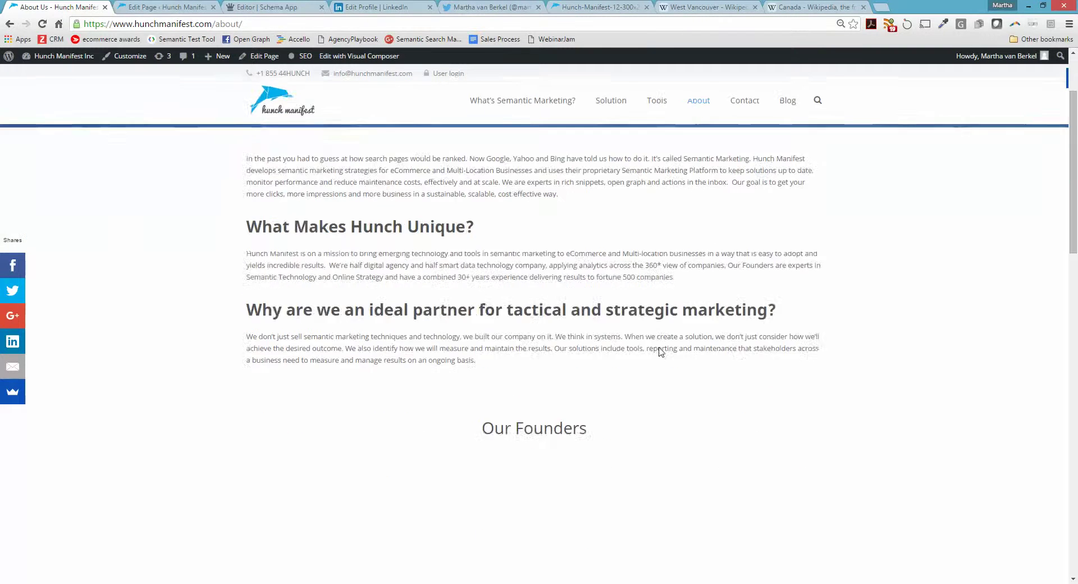
pyautogui.scroll(-1, 660, 351)
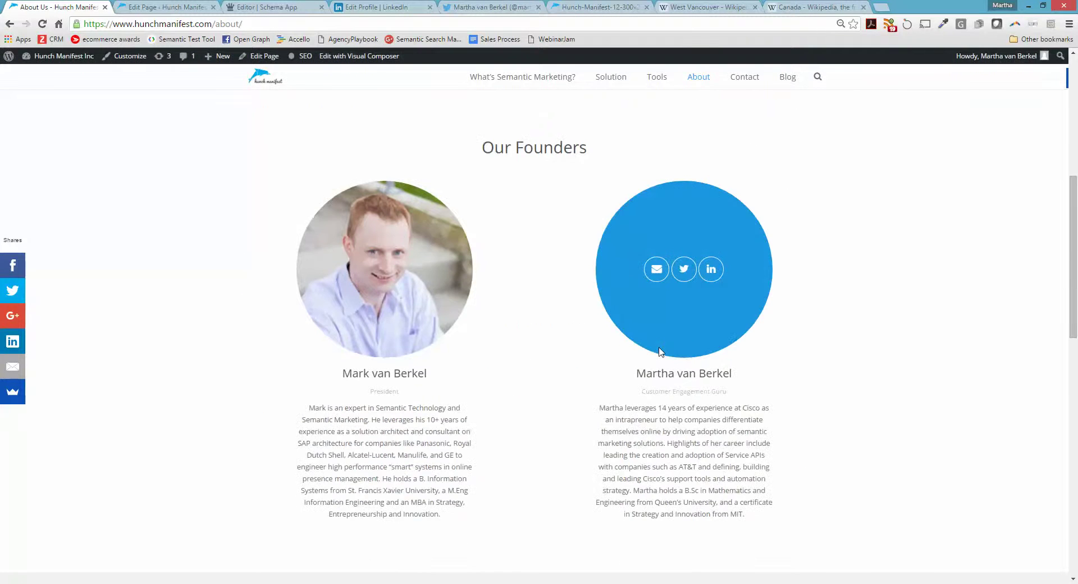
pyautogui.scroll(-1, 643, 414)
pyautogui.scroll(-2, 643, 414)
pyautogui.scroll(7, 643, 414)
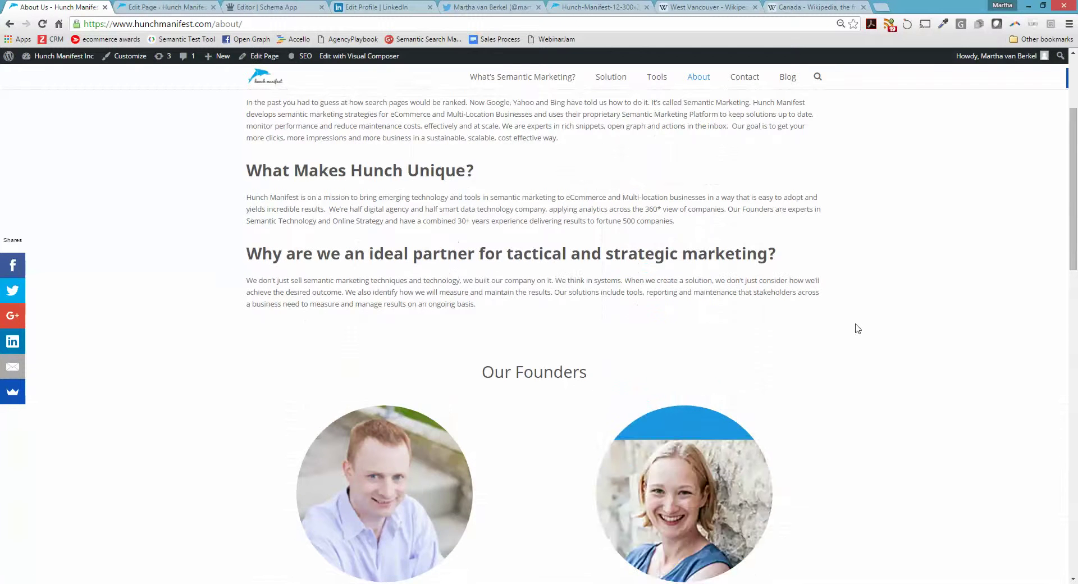
pyautogui.scroll(-1, 858, 329)
pyautogui.scroll(-1, 857, 328)
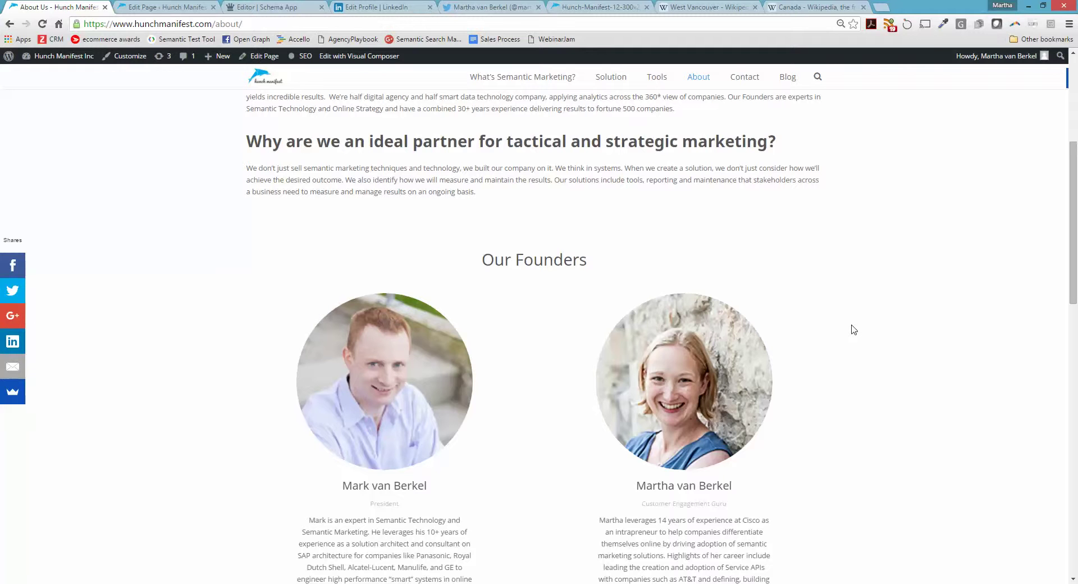
pyautogui.click(168, 8)
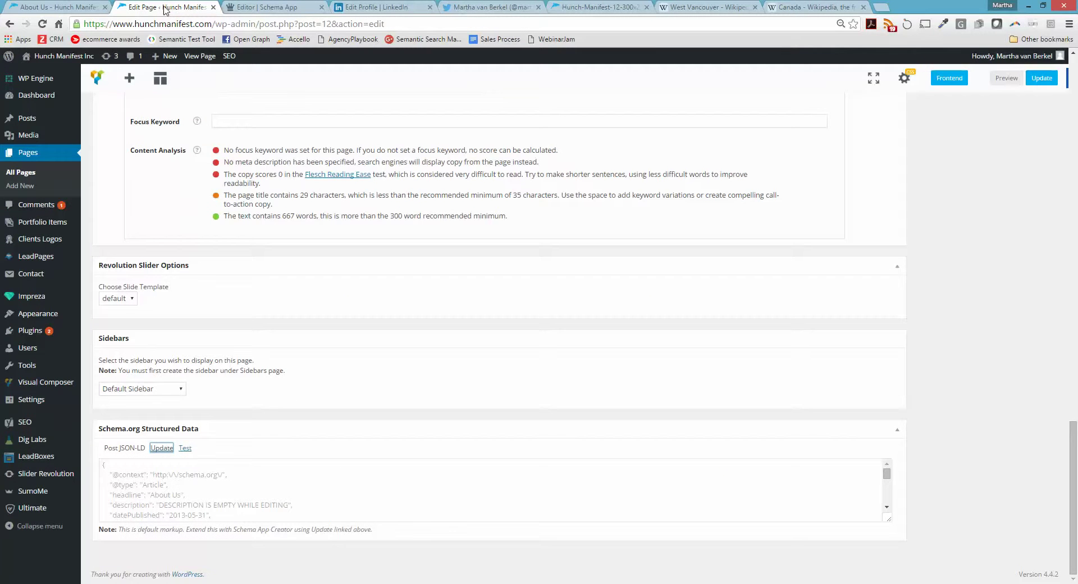
# Discard the old Person draft in Schema App, start a new Person, and enter the founder's full name
pyautogui.click(264, 8)
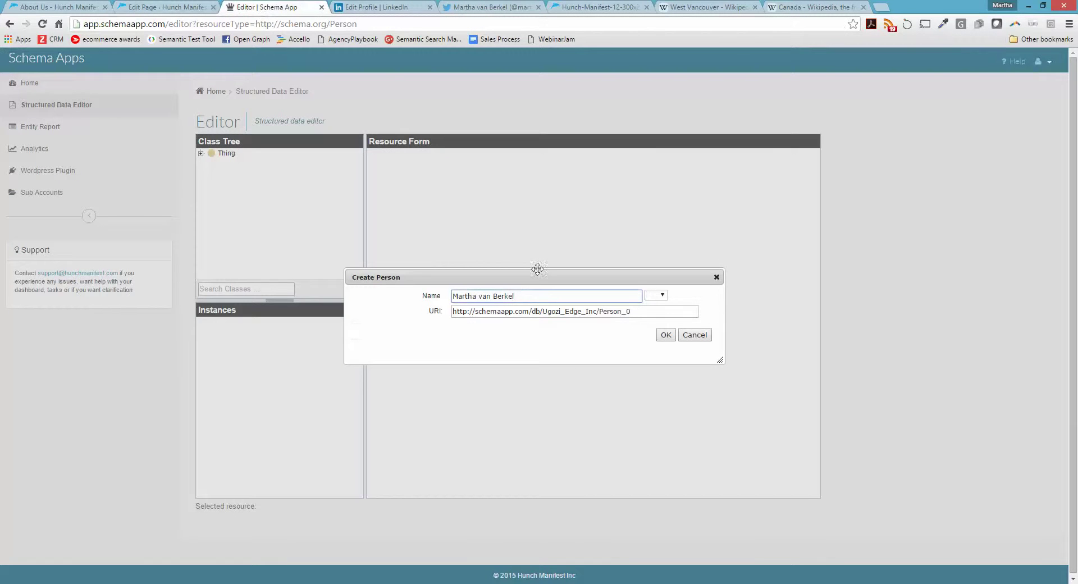
pyautogui.click(716, 277)
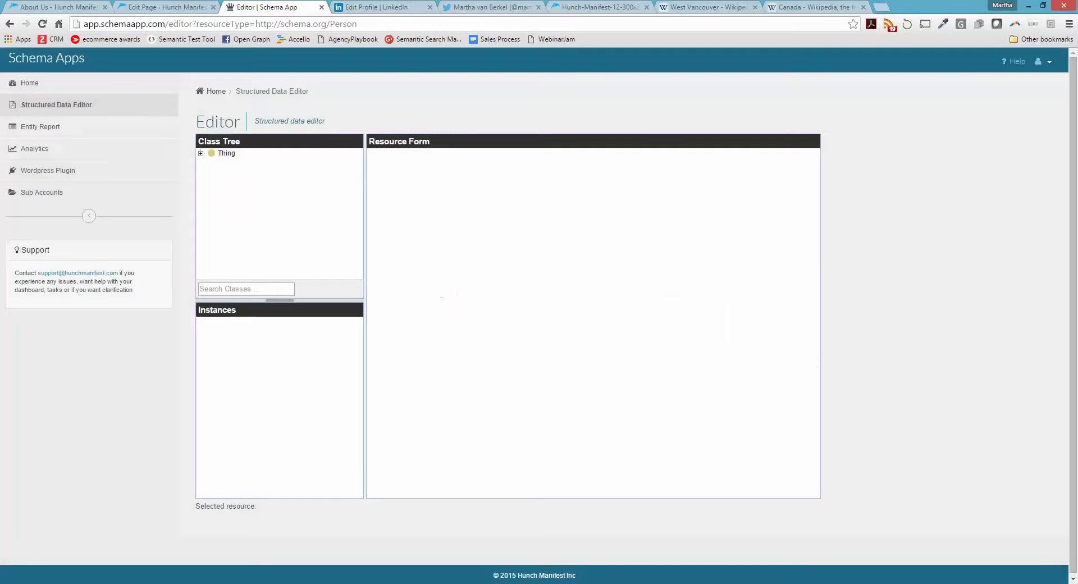
pyautogui.click(37, 85)
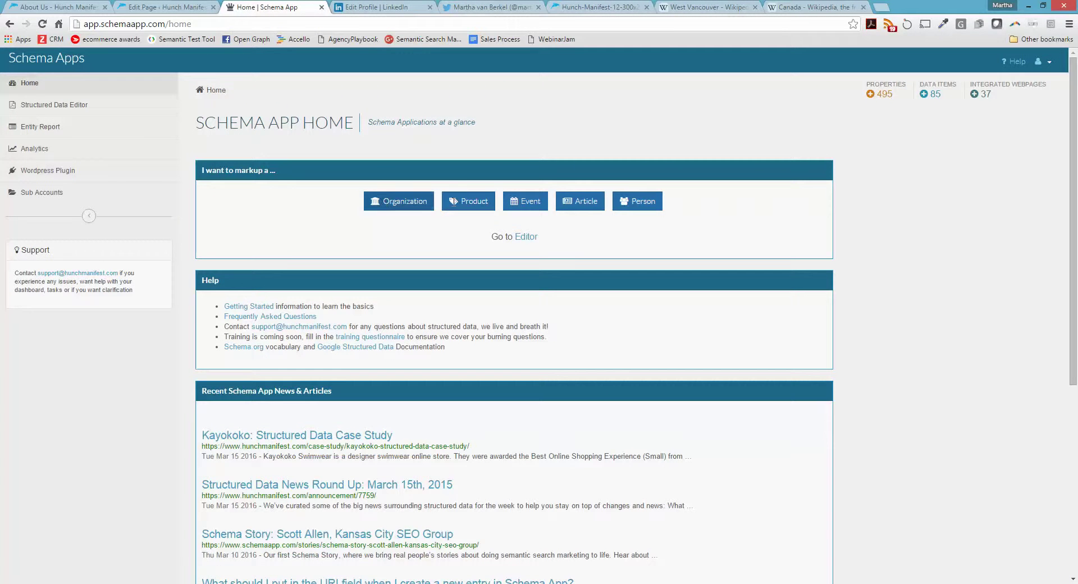
pyautogui.click(643, 207)
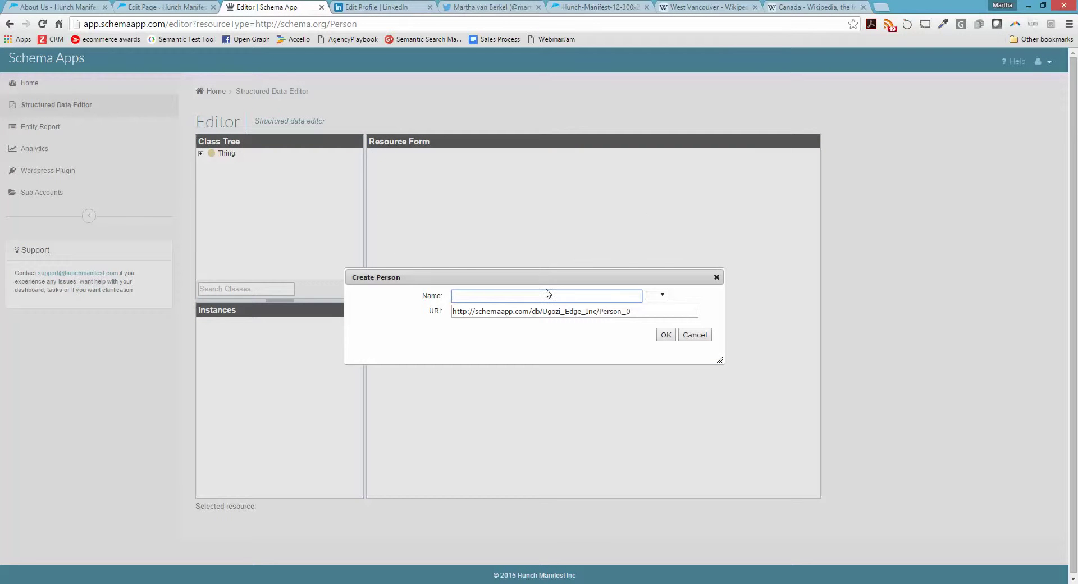
pyautogui.moveTo(628, 312); pyautogui.dragTo(409, 310)
pyautogui.press('BackSpace')
pyautogui.click(81, 6)
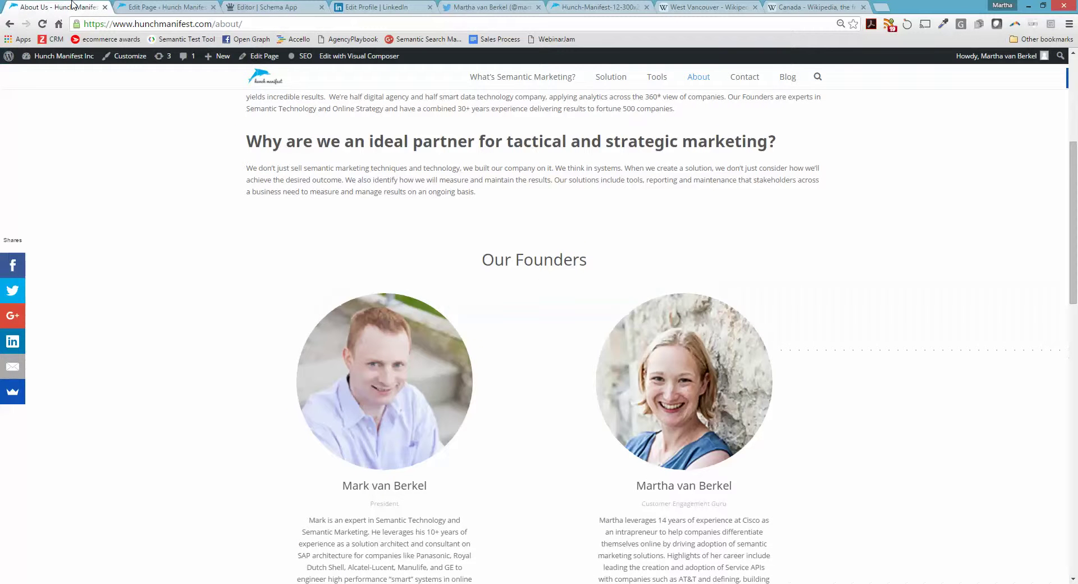
pyautogui.click(254, 24)
pyautogui.hotkey('ctrl', 'c')
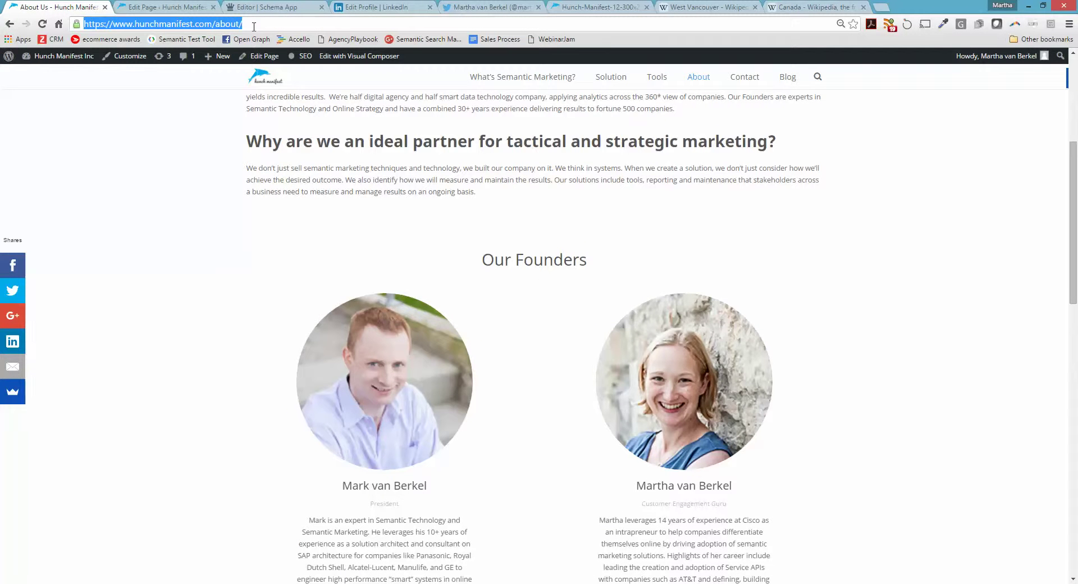
pyautogui.click(309, 9)
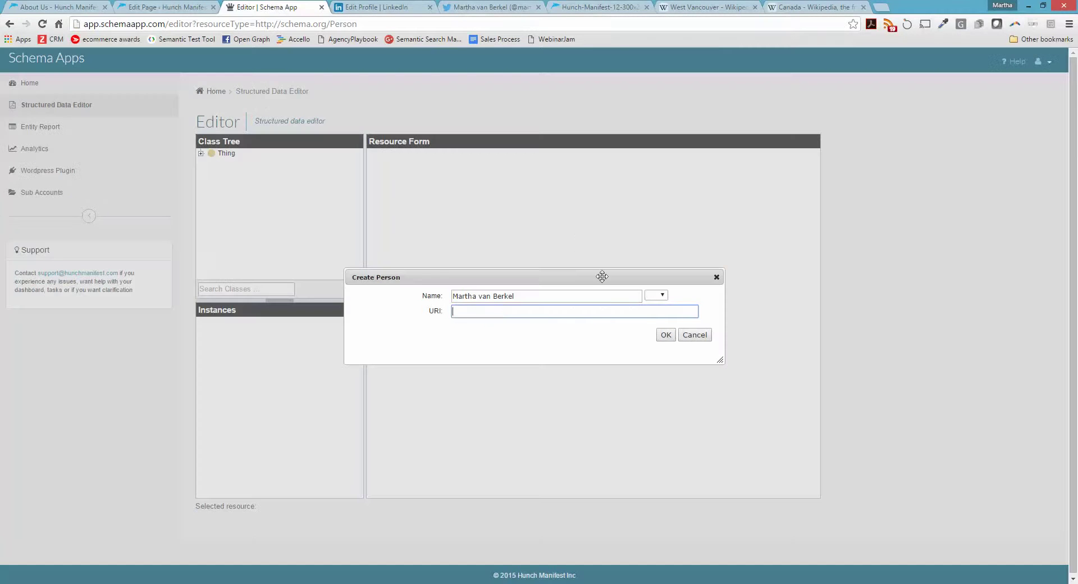
pyautogui.hotkey('ctrl', 'v')
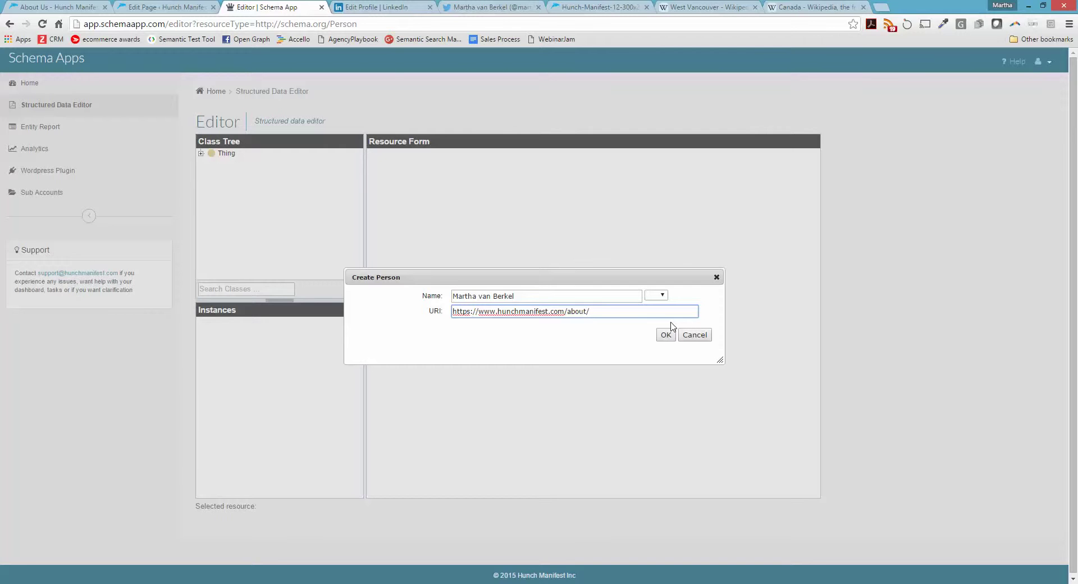
pyautogui.click(666, 335)
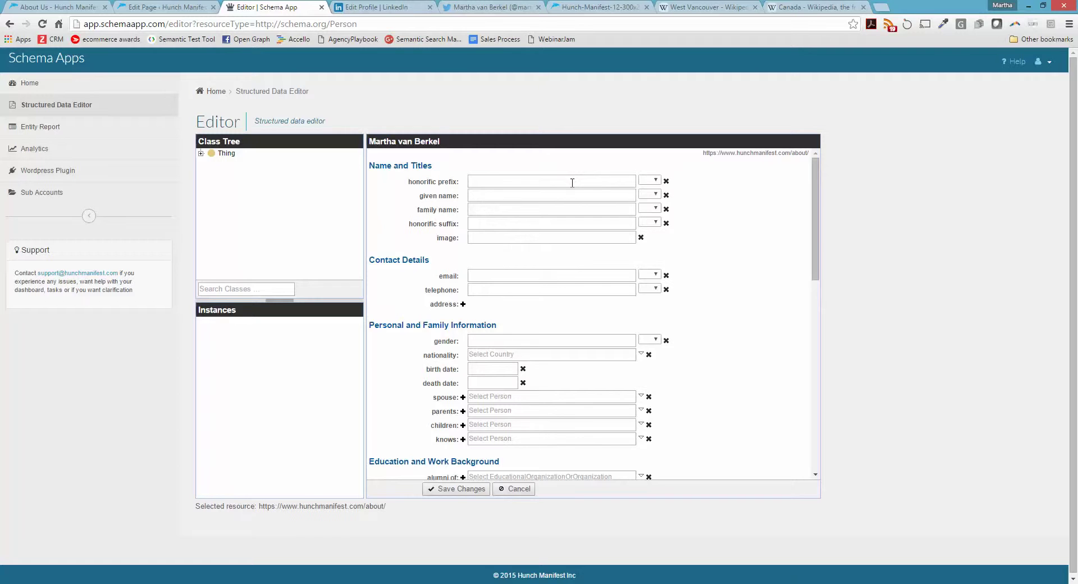
# Fill in the founder's given name and family name, then bring up the Hunch-Manifest-12-300x264.jpg photo
pyautogui.click(567, 197)
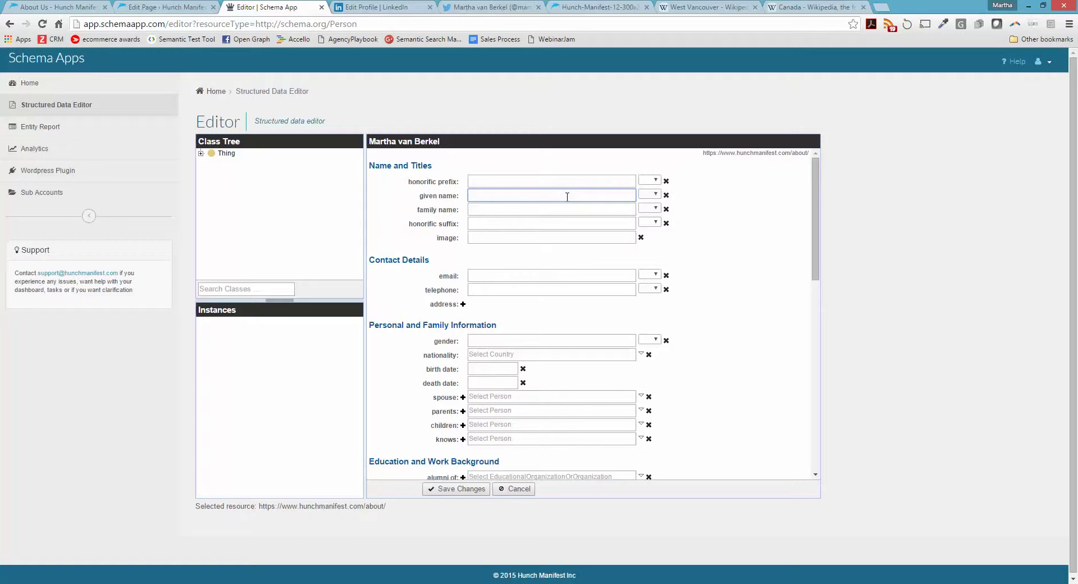
pyautogui.press('Tab')
pyautogui.press('Tab')
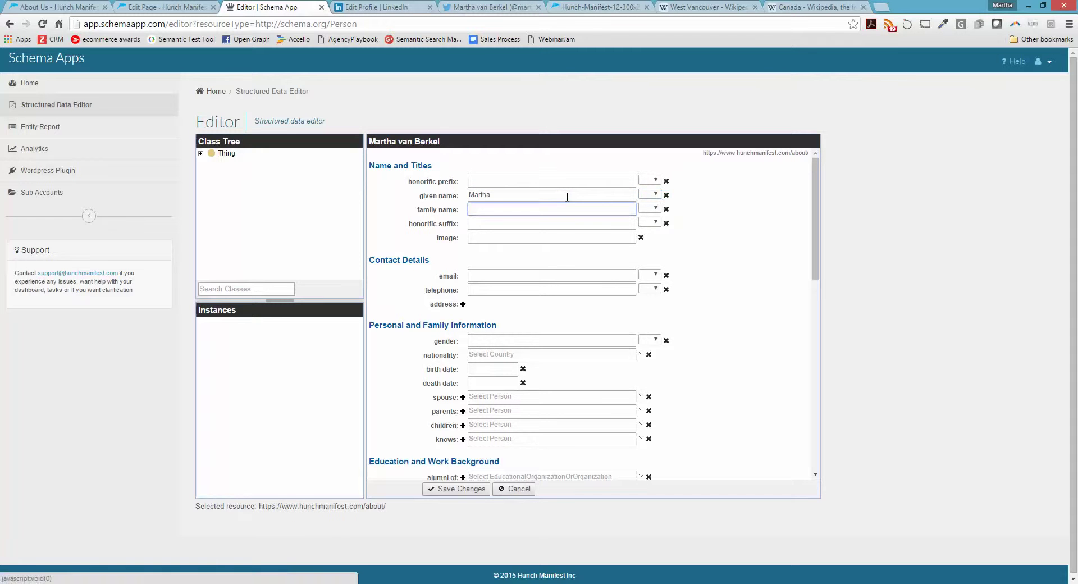
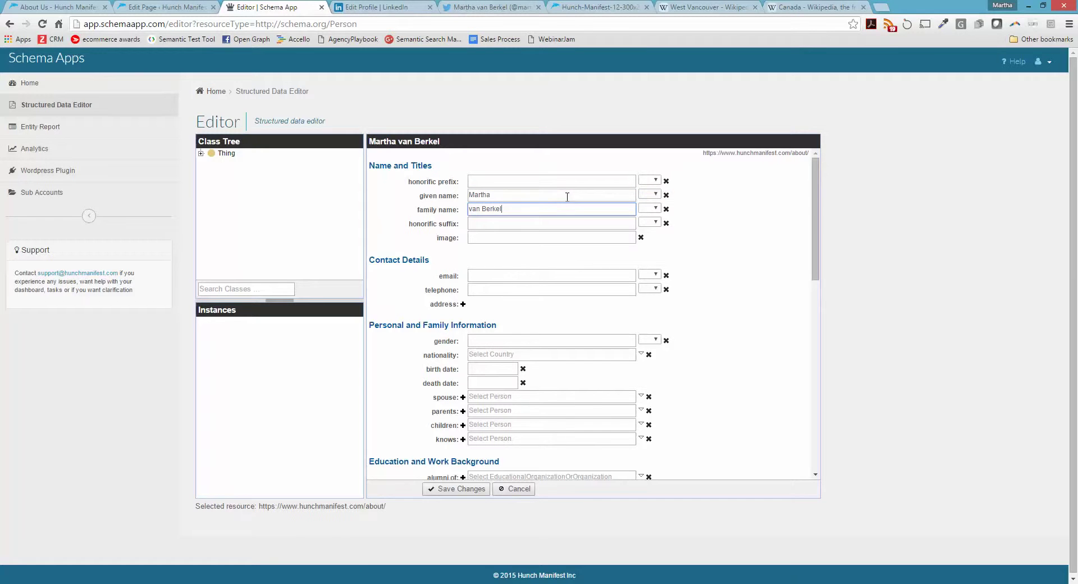
pyautogui.click(554, 238)
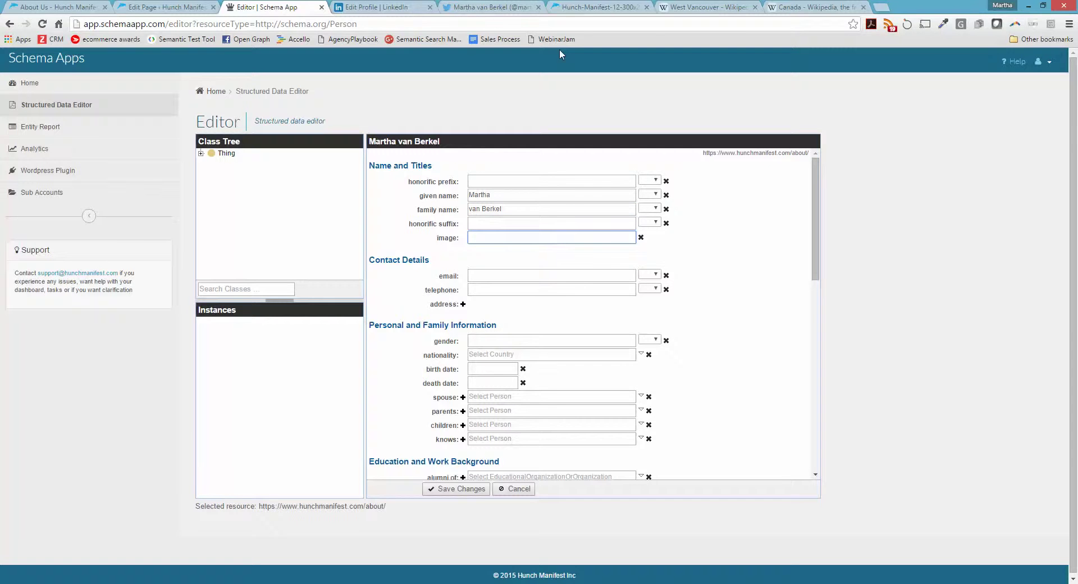
pyautogui.click(585, 6)
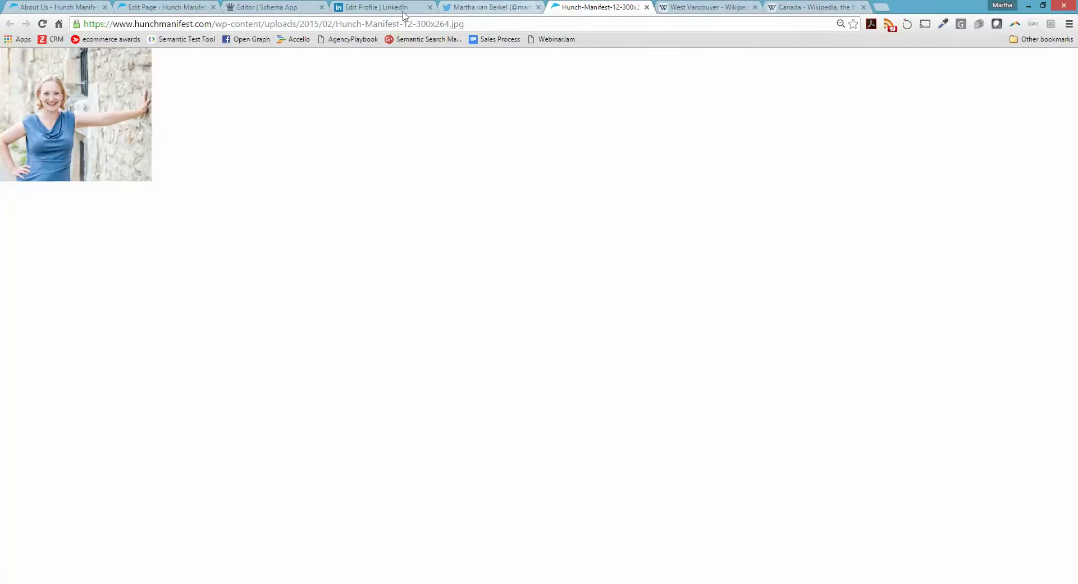
# Paste the Hunch-Manifest-12-300x264.jpg photo's web address into the image field
pyautogui.click(484, 24)
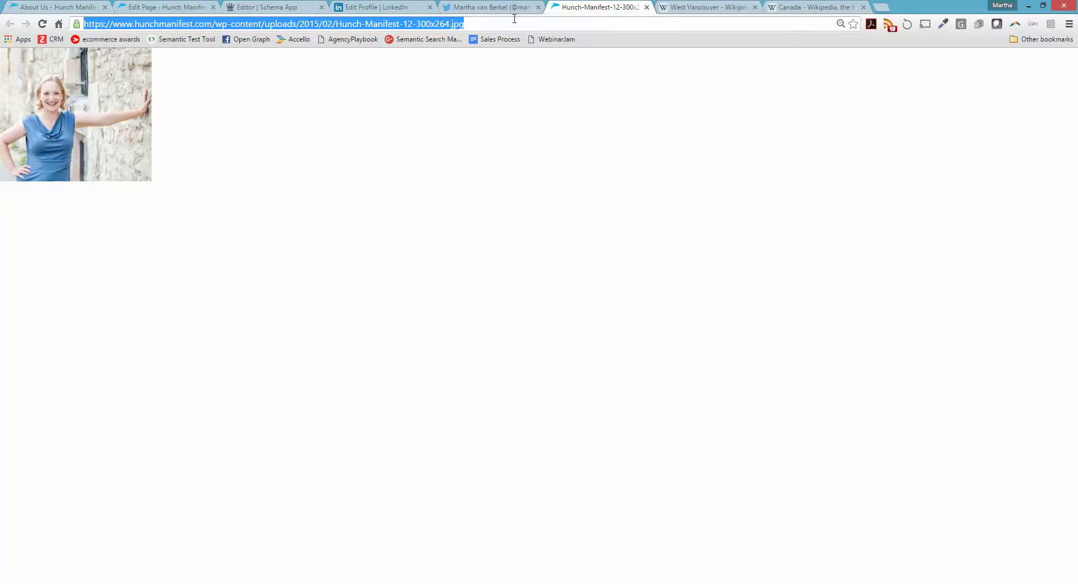
pyautogui.click(278, 5)
pyautogui.hotkey('ctrl', 'v')
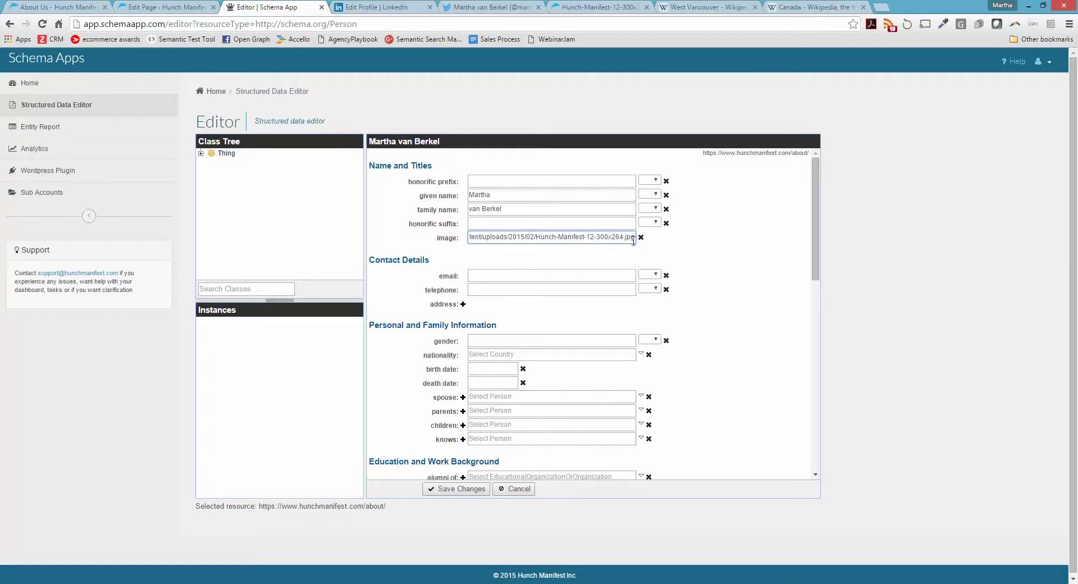
pyautogui.tripleClick(587, 235)
pyautogui.hotkey('ctrl', 'c')
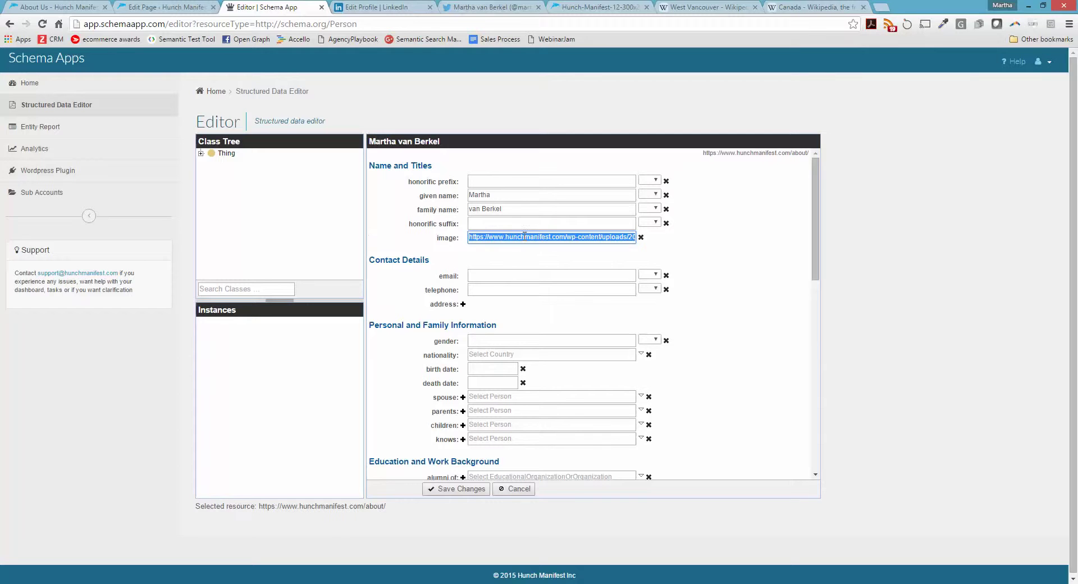
# Enter the founder's e-mail address and telephone number
pyautogui.click(505, 277)
pyautogui.press('Tab')
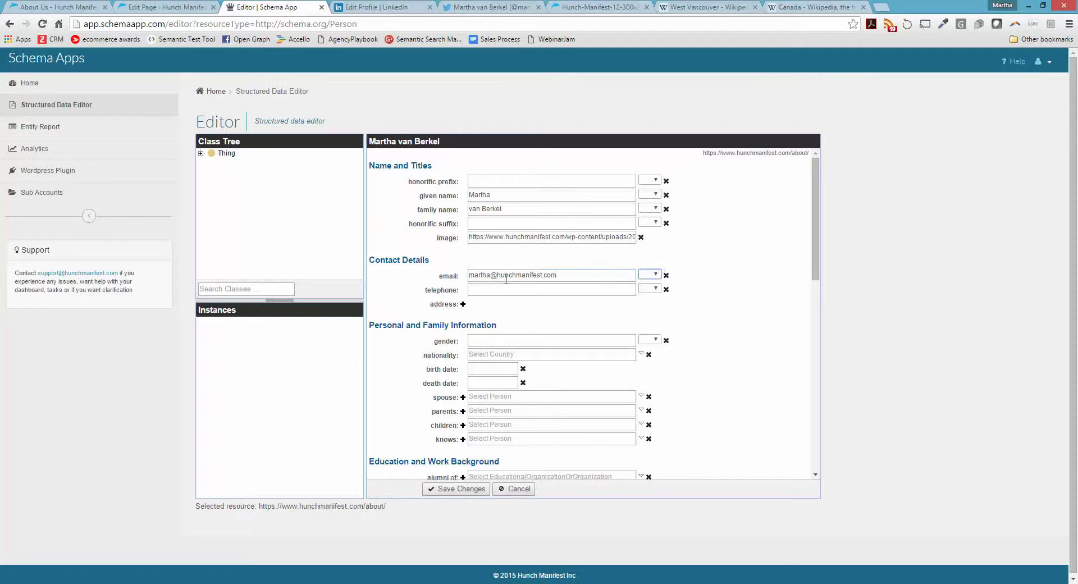
pyautogui.press('Tab')
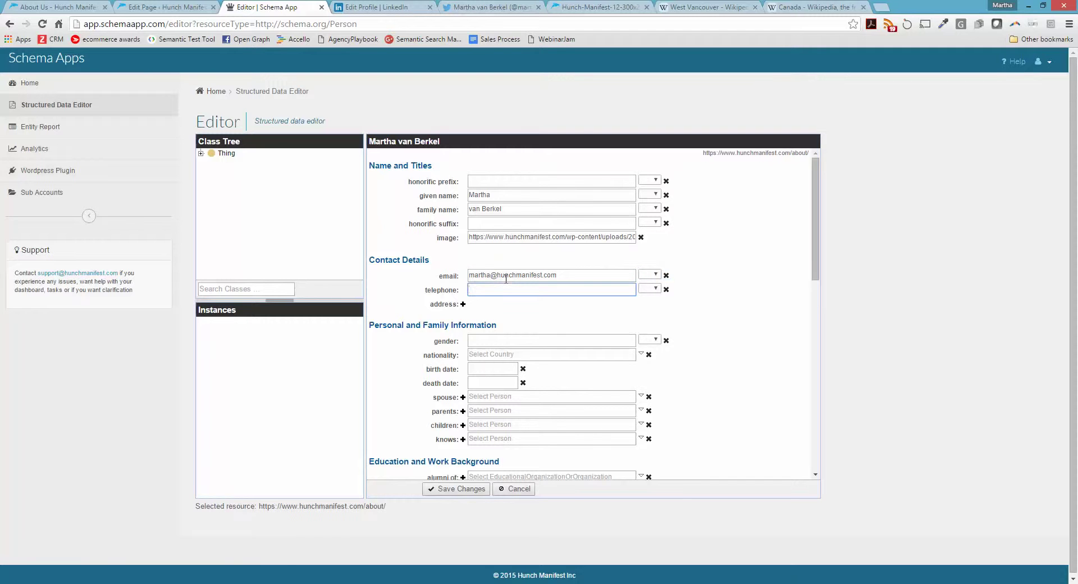
# Set the Person's gender to female
pyautogui.click(492, 338)
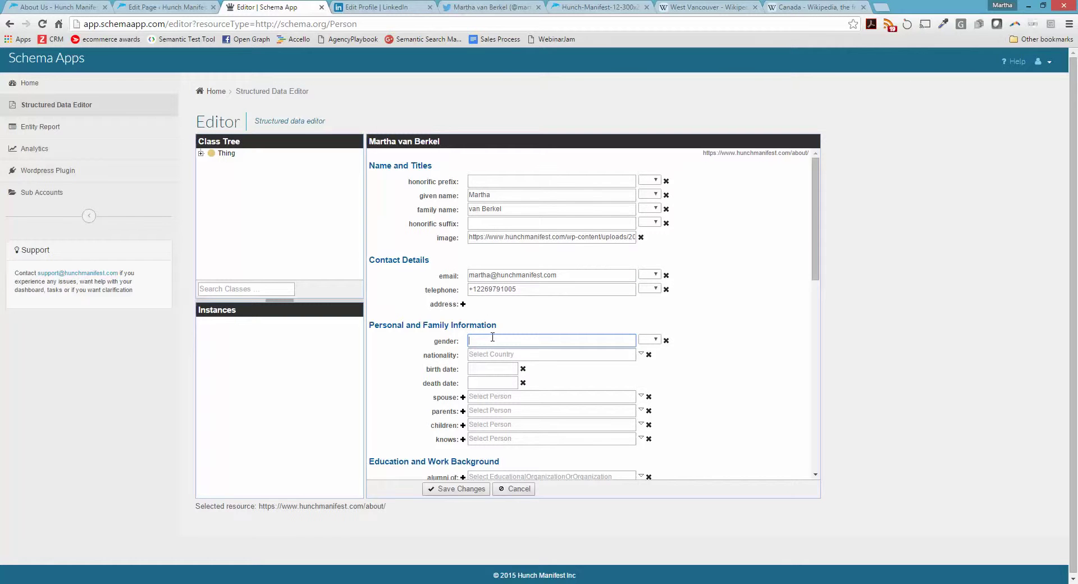
pyautogui.write('female')
pyautogui.click(491, 356)
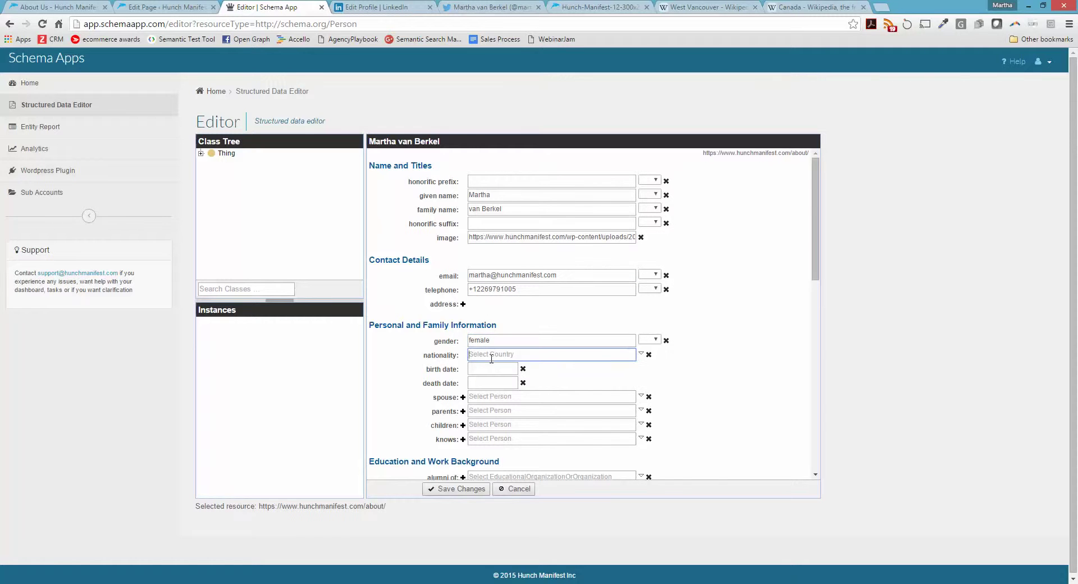
# Set the nationality to Canadian using faceted search
pyautogui.click(641, 355)
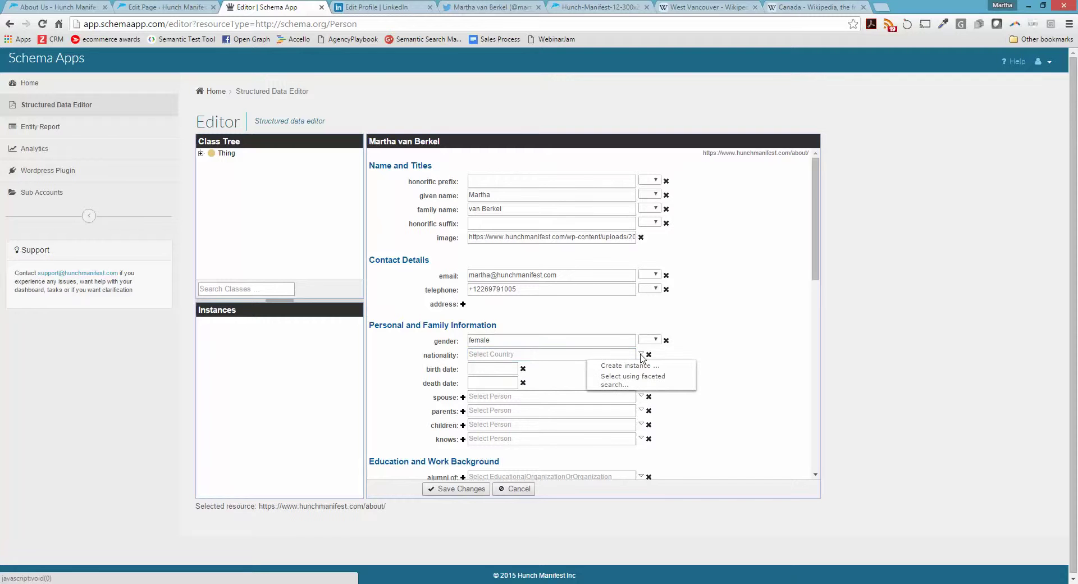
pyautogui.click(632, 380)
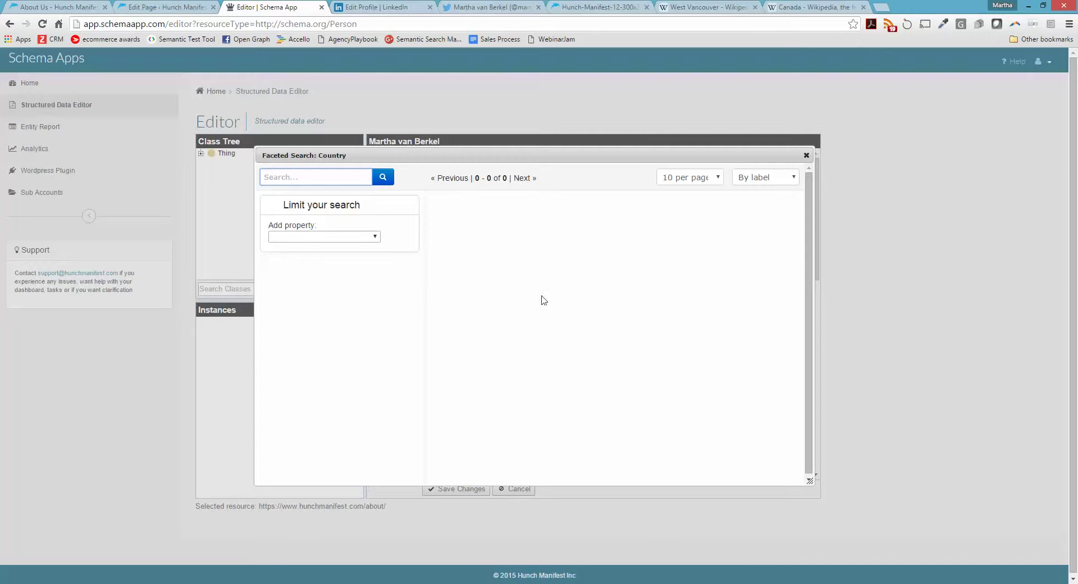
pyautogui.click(383, 177)
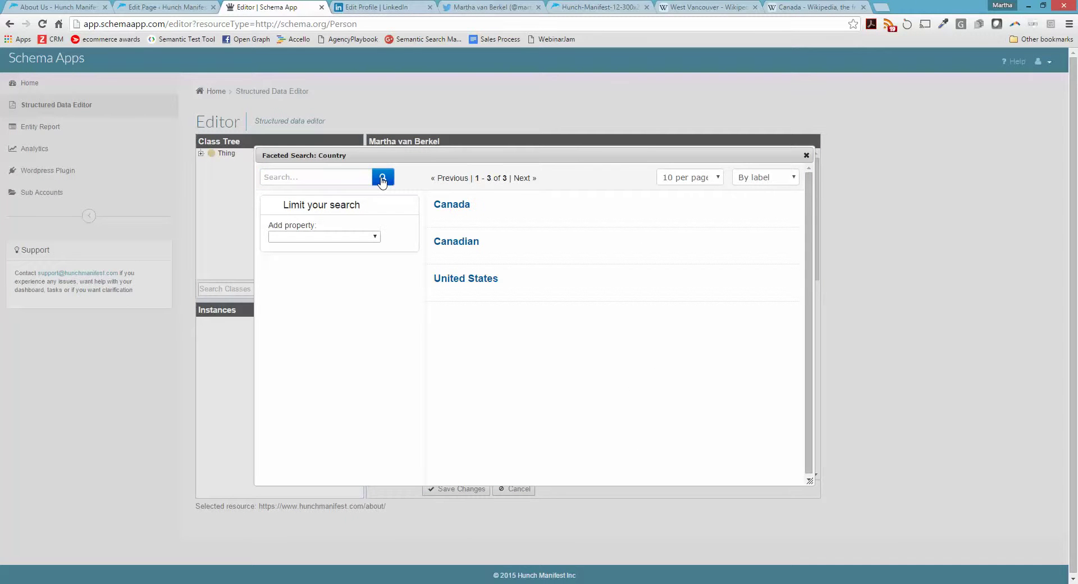
pyautogui.click(481, 246)
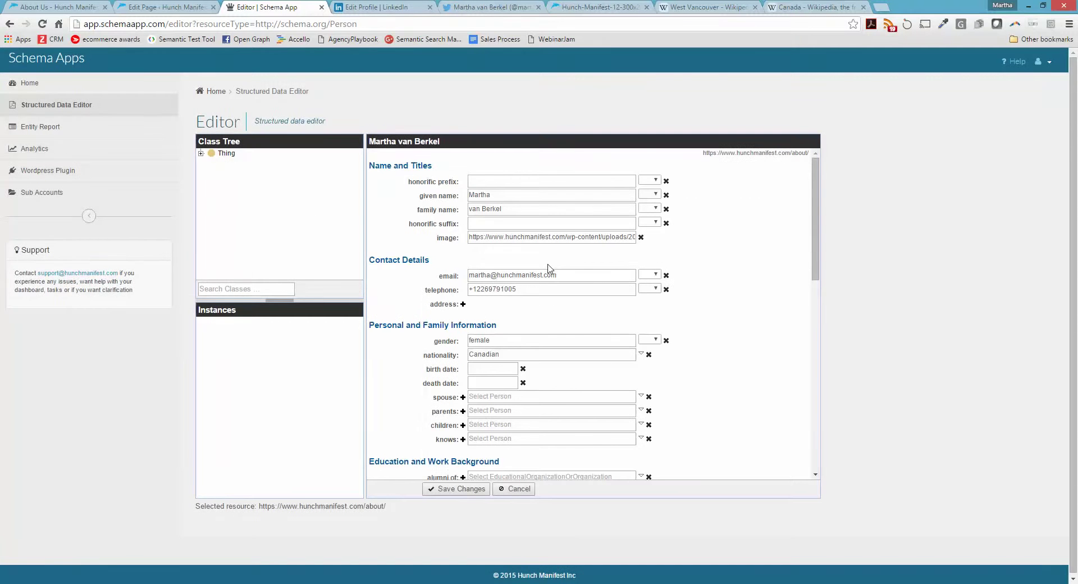
# Create a new Country named Dutch for the nationality and clear its default URI
pyautogui.click(642, 354)
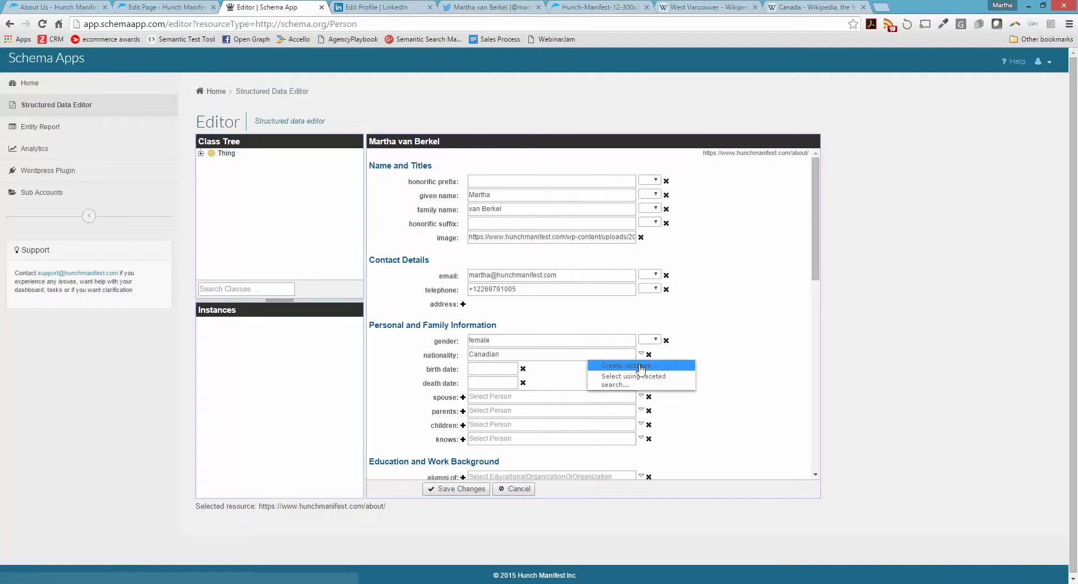
pyautogui.click(641, 367)
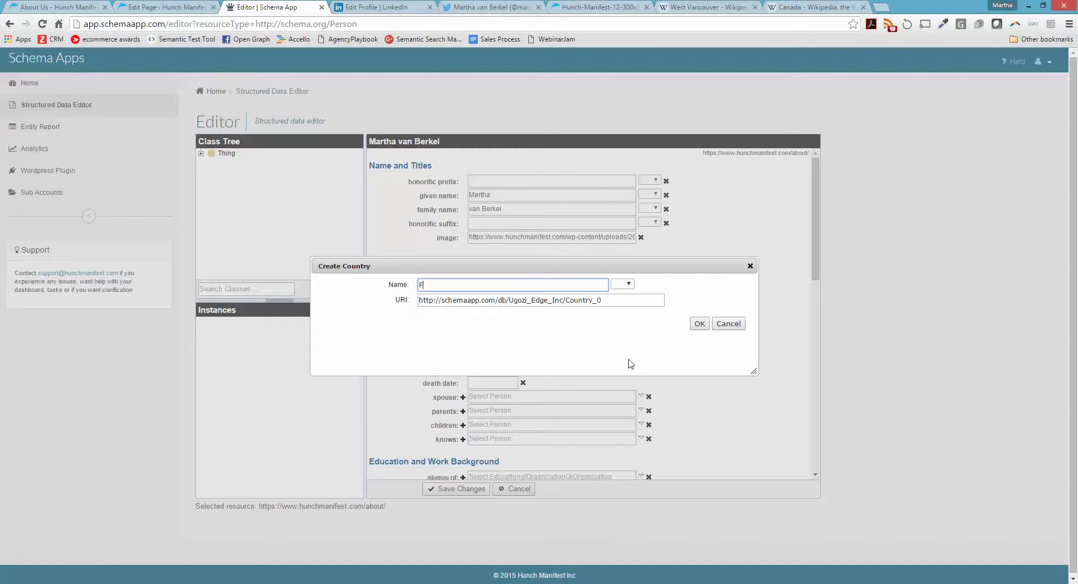
pyautogui.write('F')
pyautogui.press('BackSpace')
pyautogui.write('Dutch')
pyautogui.moveTo(645, 301); pyautogui.dragTo(420, 300)
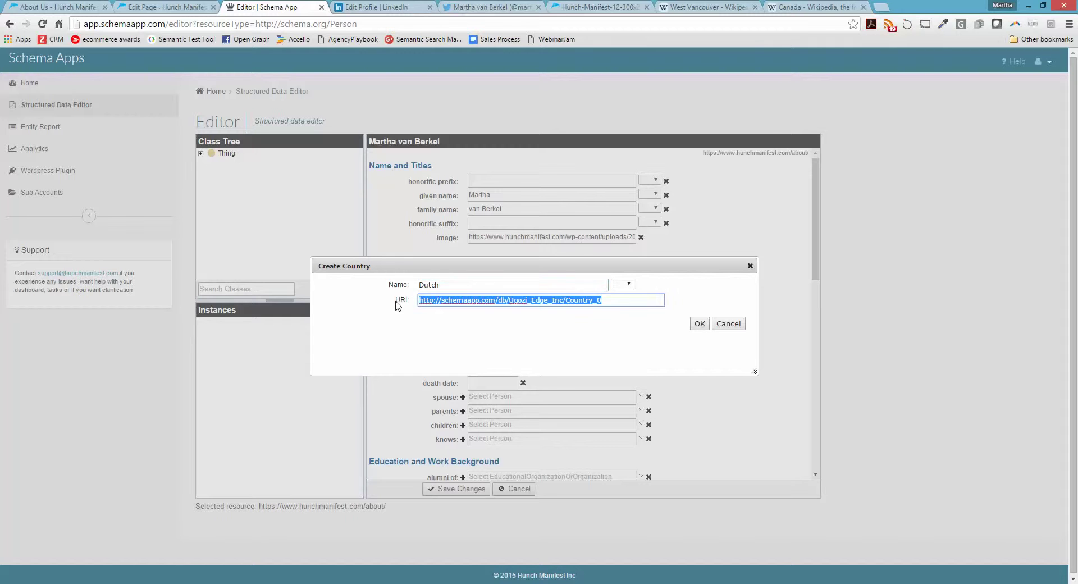
pyautogui.press('BackSpace')
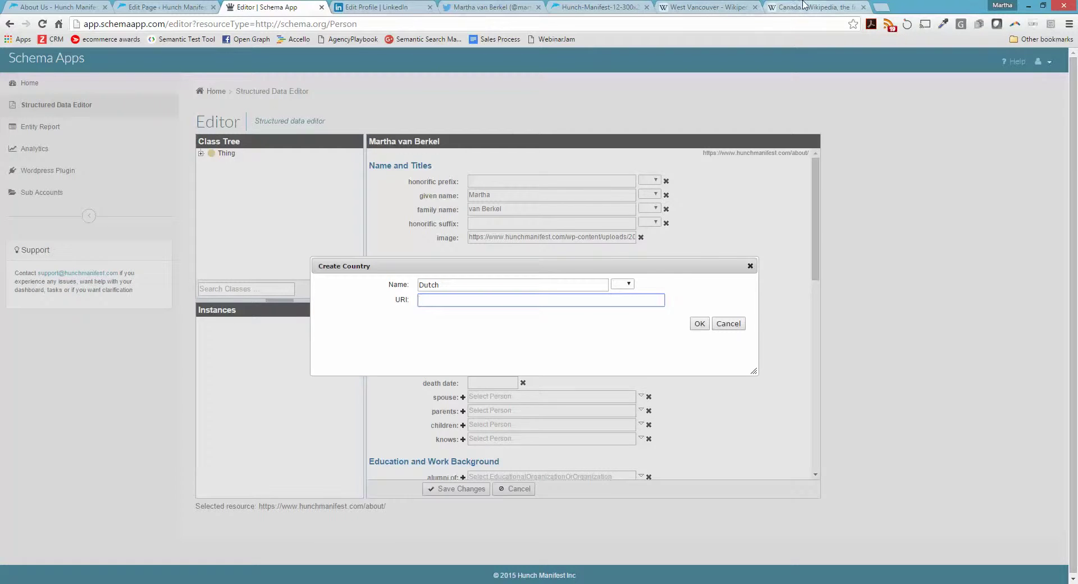
pyautogui.click(804, 6)
# Copy the Wikipedia Dutch people article's address and paste it as the Dutch country's URI
pyautogui.write('Dutch')
pyautogui.press('Return')
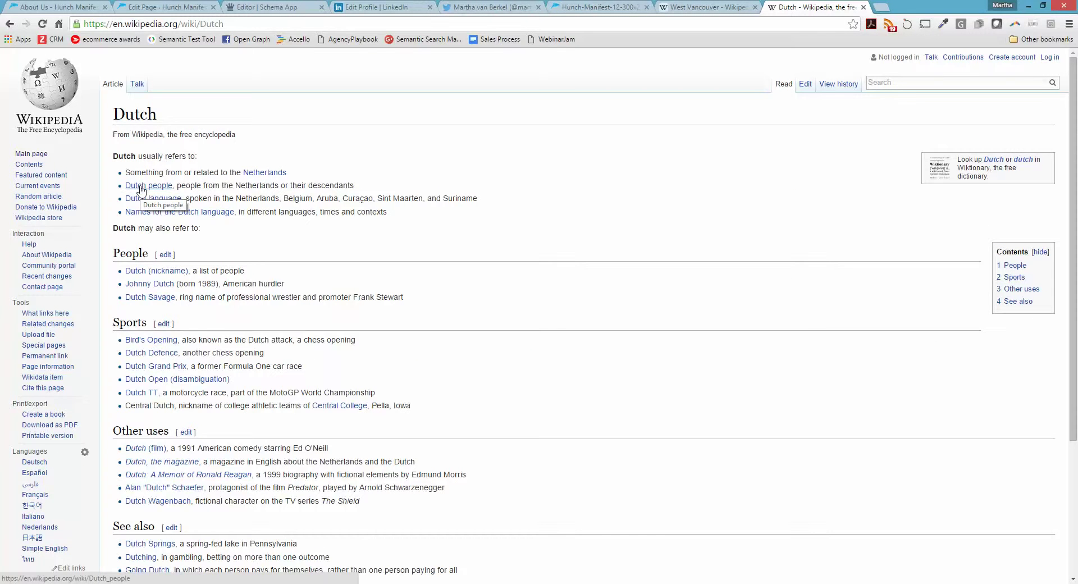
pyautogui.click(140, 187)
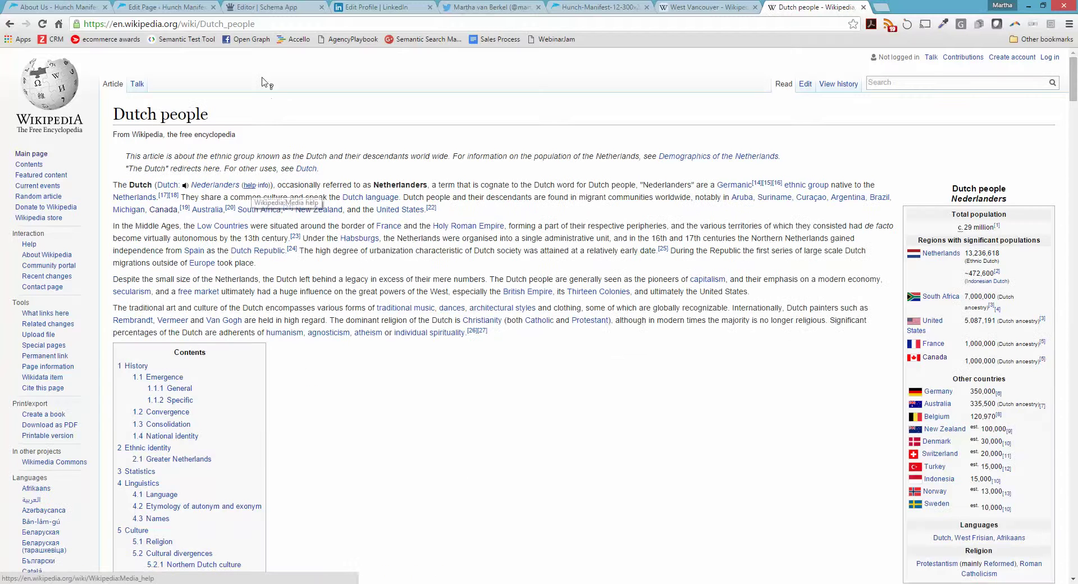
pyautogui.click(256, 23)
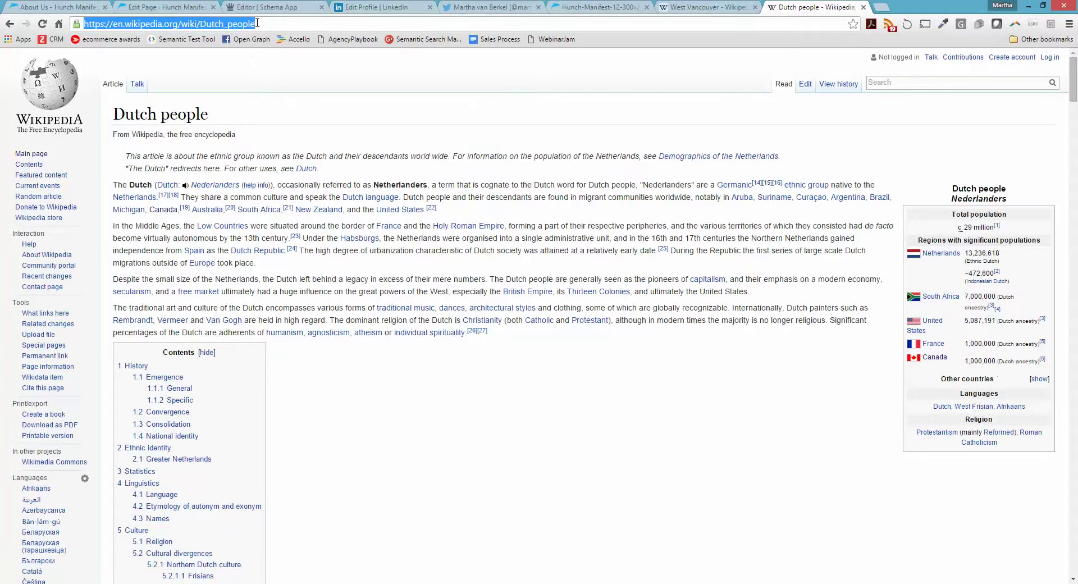
pyautogui.hotkey('ctrl', 'v')
pyautogui.hotkey('ctrl', 'z')
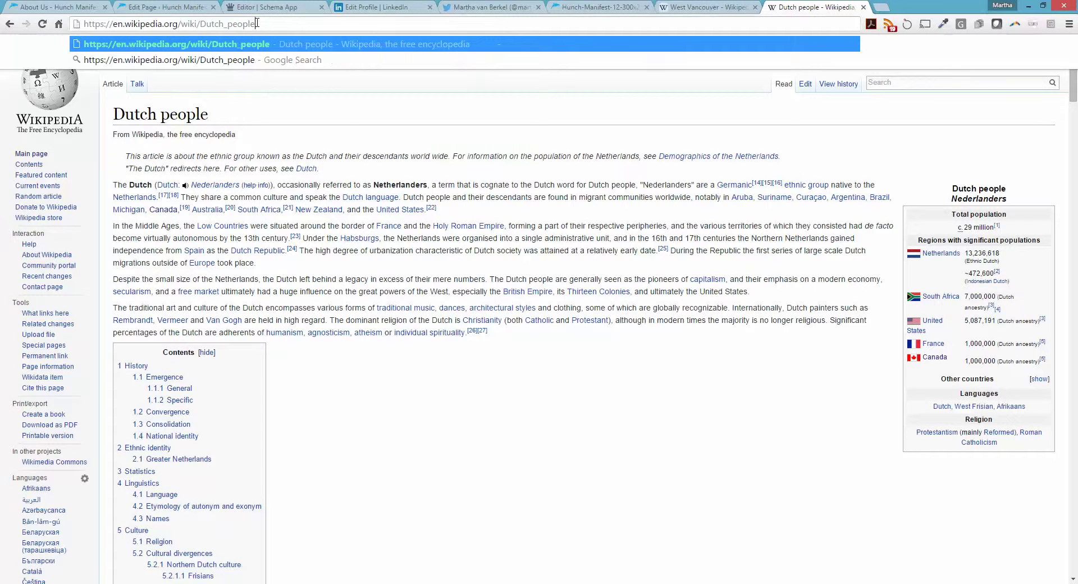
pyautogui.hotkey('ctrl', 'a')
pyautogui.hotkey('ctrl', 'c')
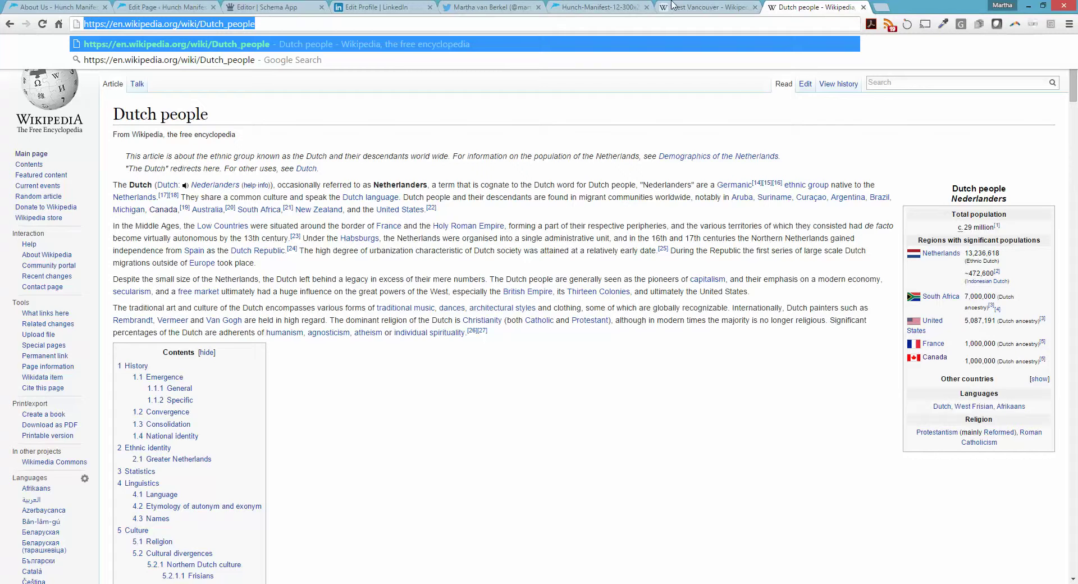
pyautogui.click(701, 7)
pyautogui.click(312, 4)
pyautogui.hotkey('ctrl', 'v')
# Save the Dutch country as the nationality and reopen the faceted country search
pyautogui.click(701, 326)
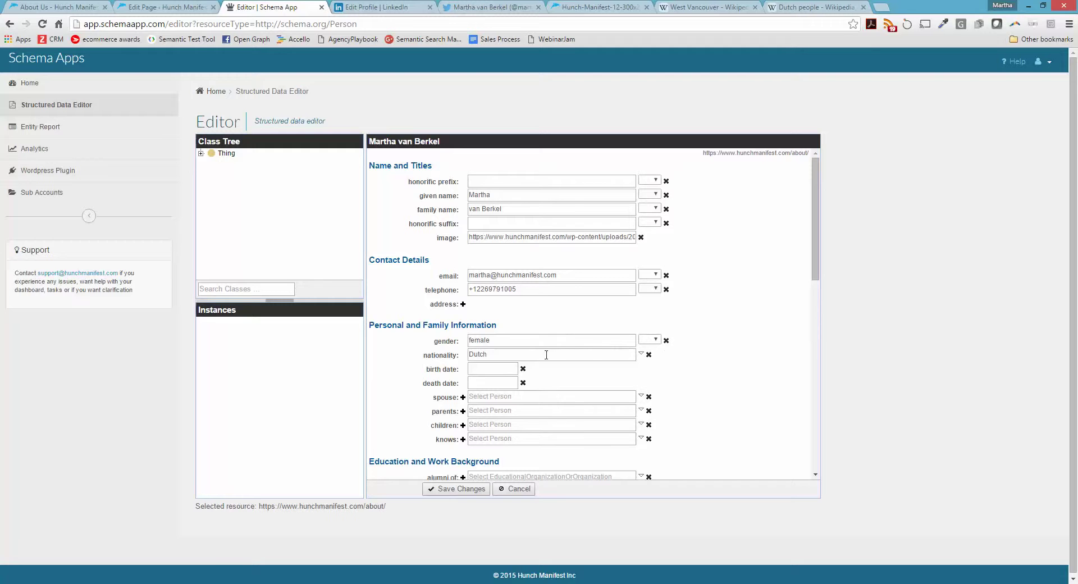
pyautogui.click(641, 356)
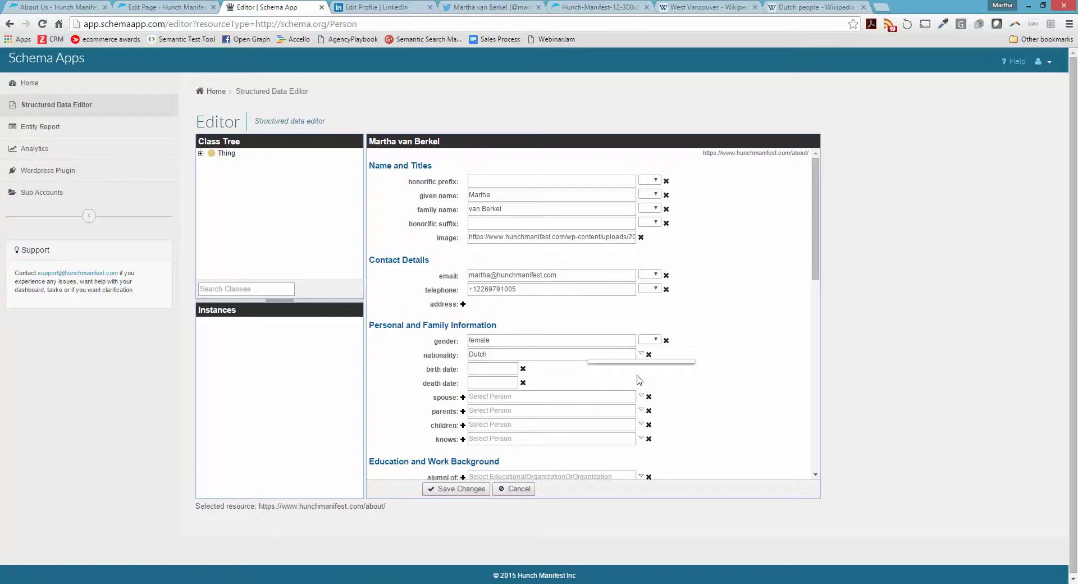
pyautogui.click(638, 376)
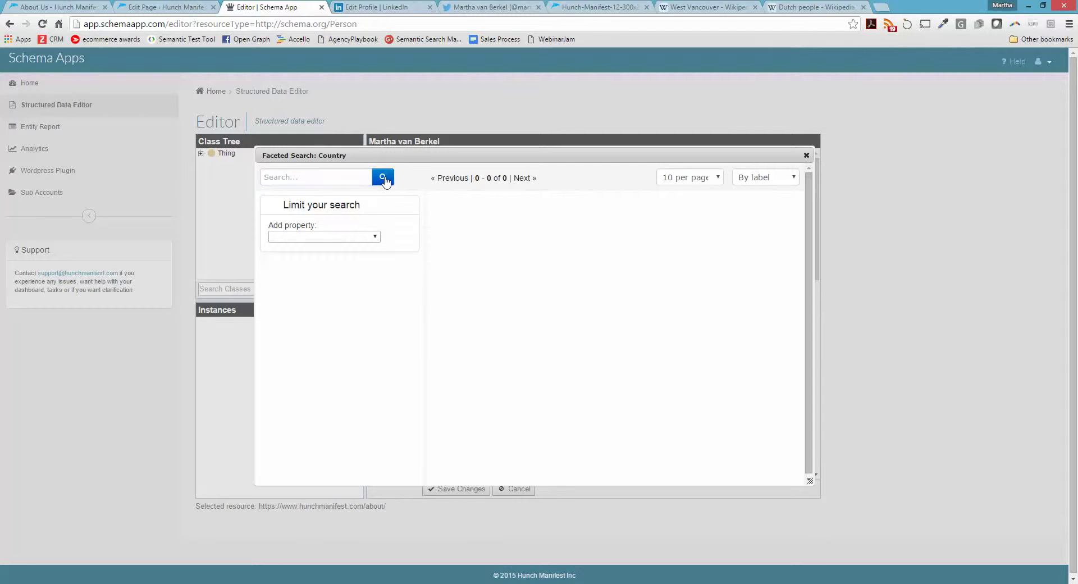
# Set the nationality back to Canadian
pyautogui.click(384, 179)
pyautogui.click(481, 240)
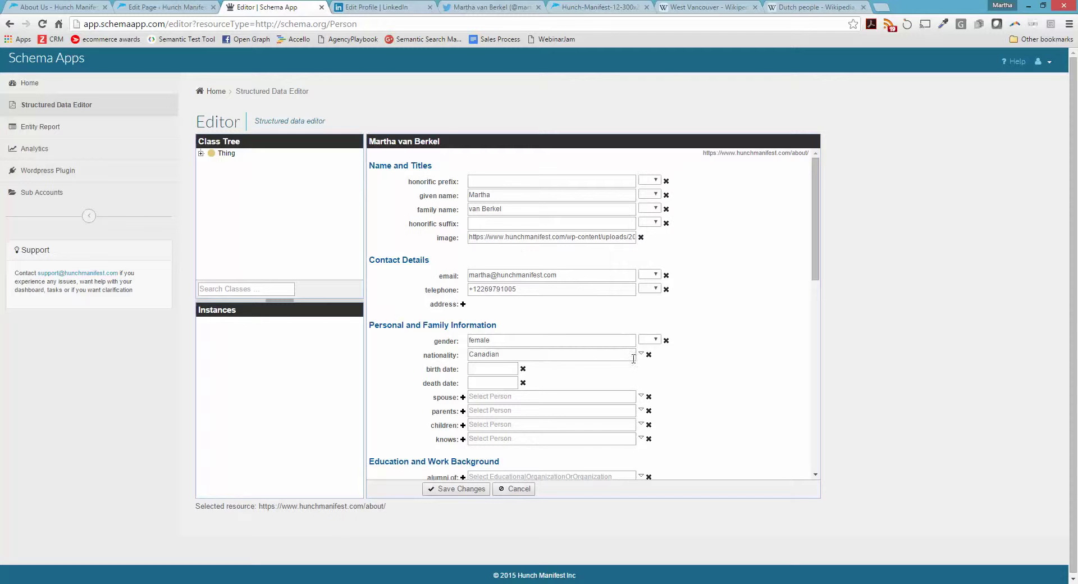
pyautogui.scroll(-1, 556, 353)
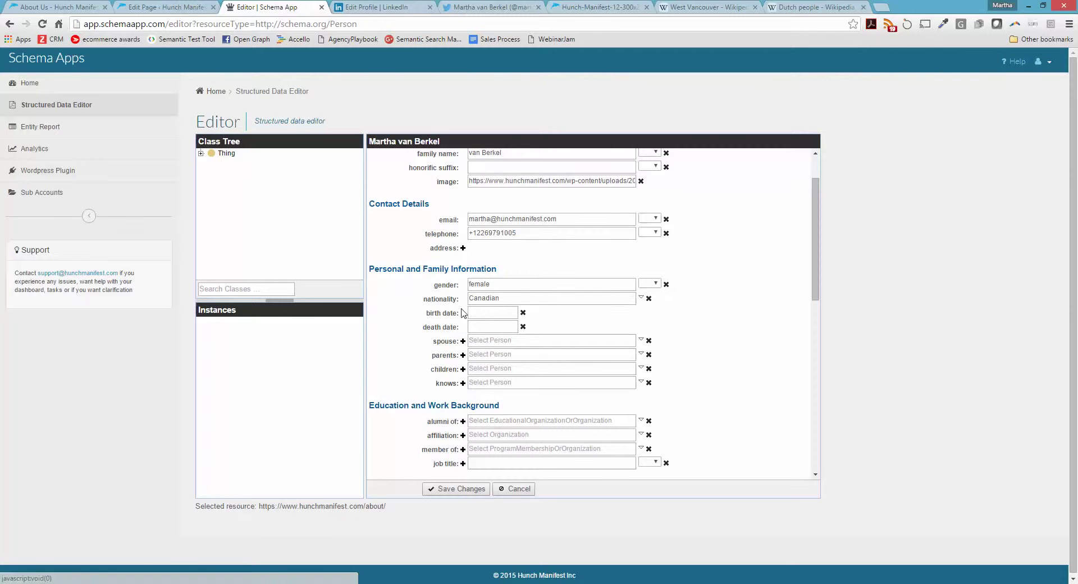
pyautogui.click(494, 312)
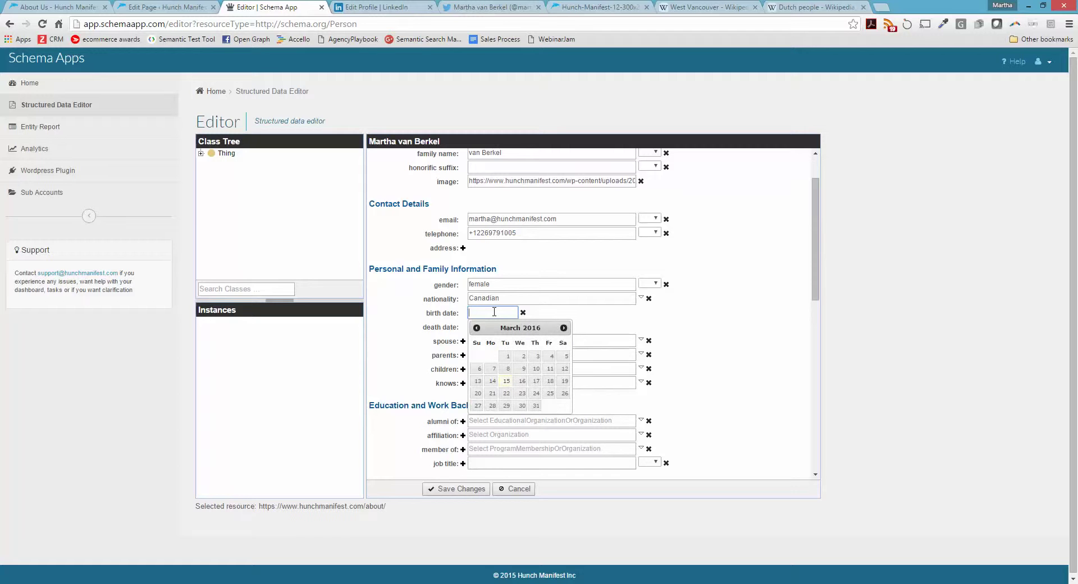
pyautogui.click(563, 327)
pyautogui.click(564, 327)
pyautogui.click(564, 327)
pyautogui.click(565, 327)
pyautogui.click(564, 328)
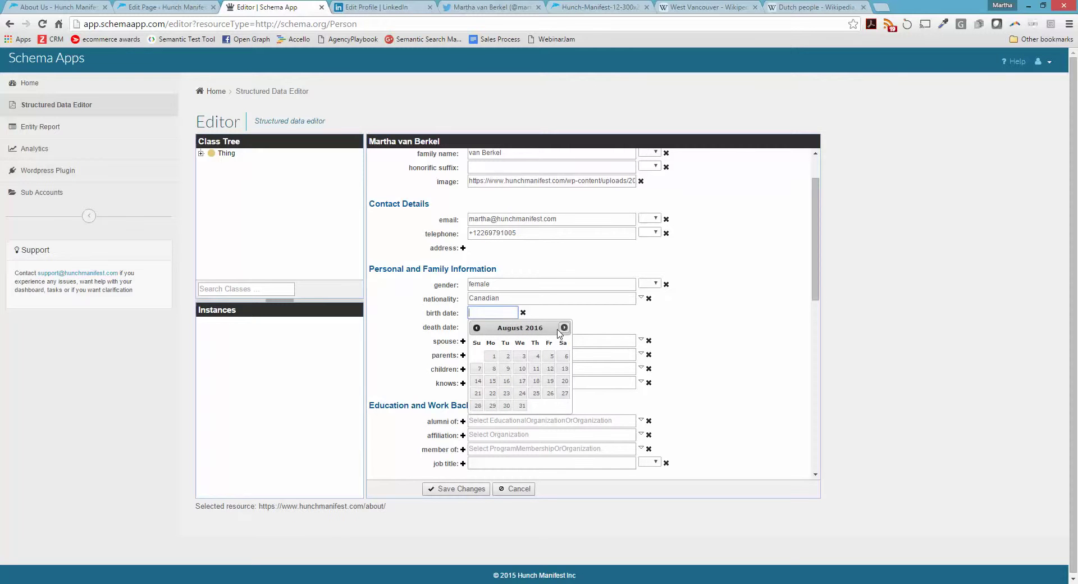
pyautogui.click(494, 356)
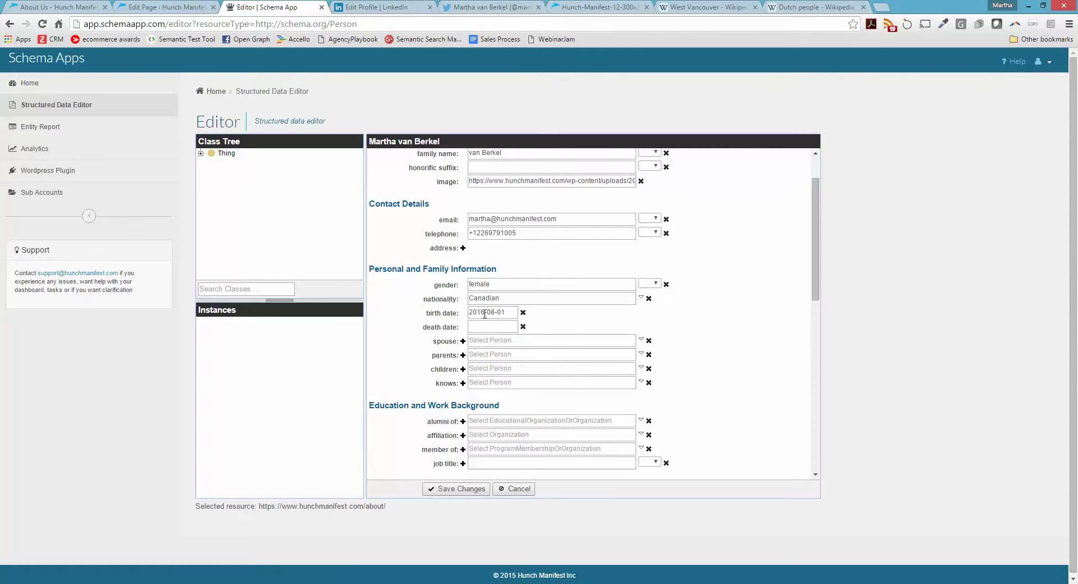
pyautogui.doubleClick(485, 313)
pyautogui.write('1978')
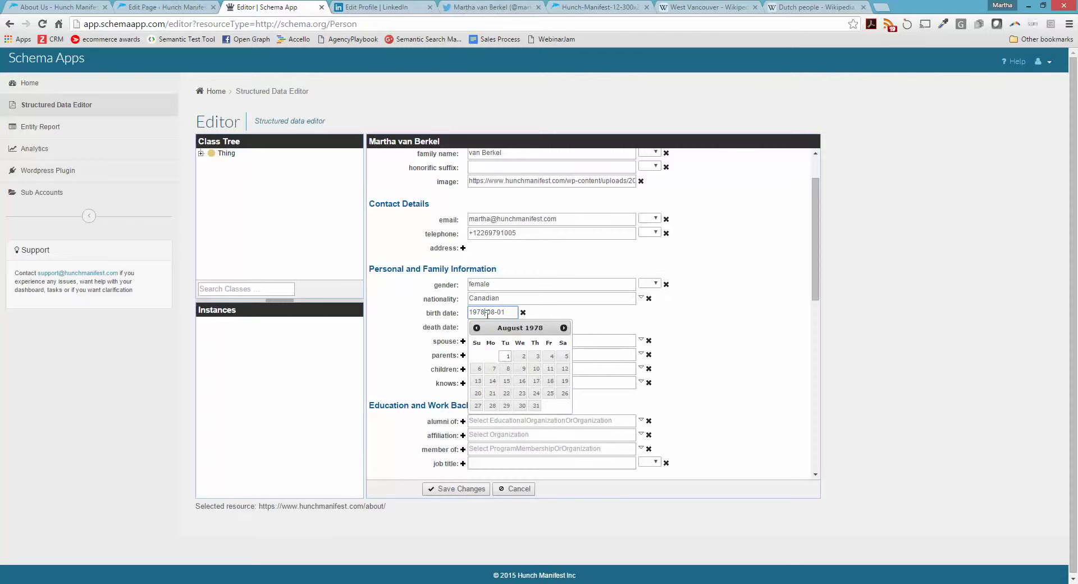
pyautogui.click(920, 348)
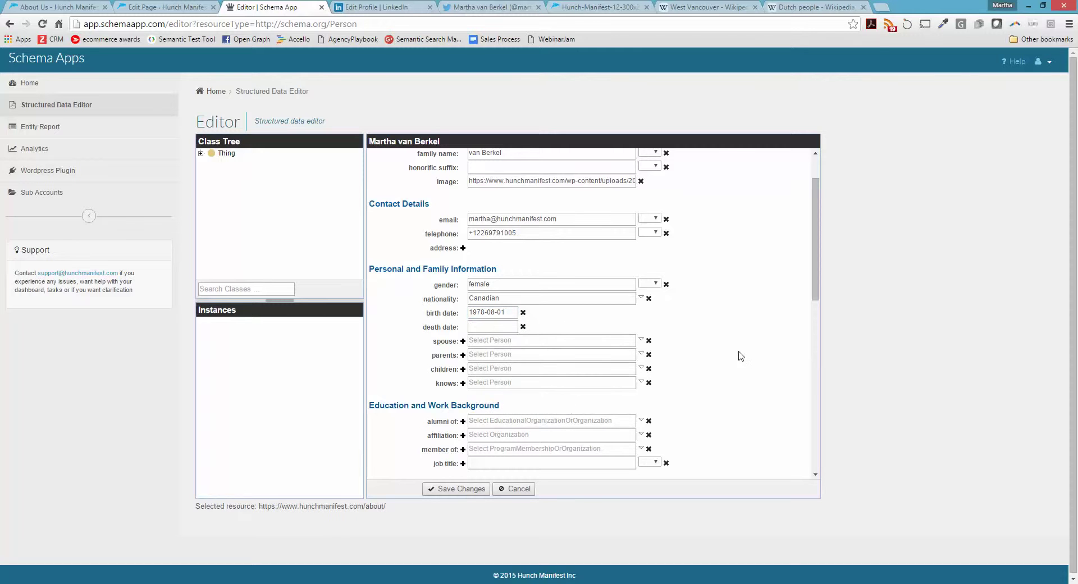
pyautogui.scroll(-2, 501, 325)
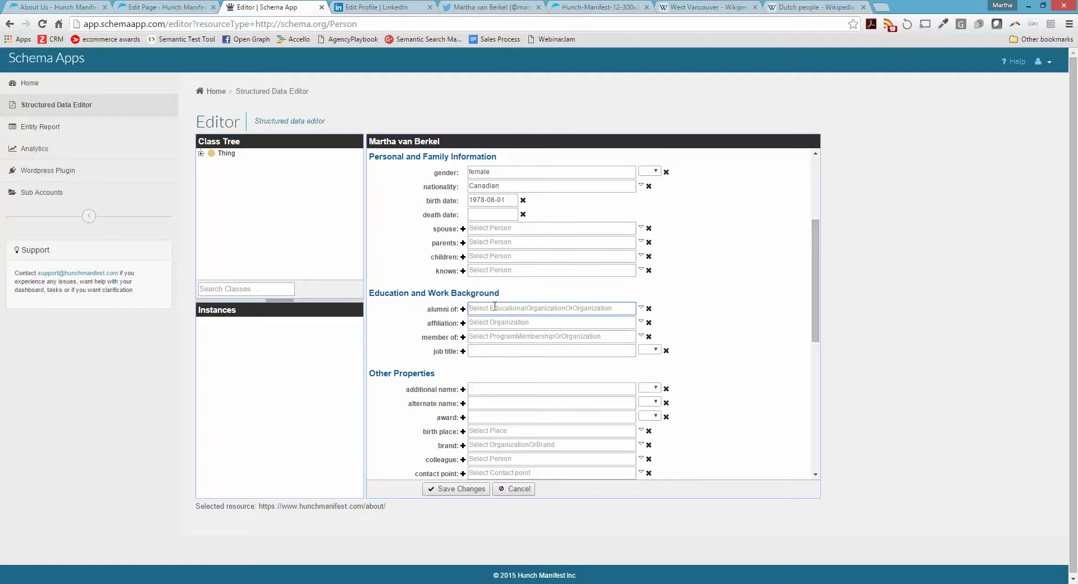
# Choose Queen's University as the alumni of value from faceted search results
pyautogui.click(641, 309)
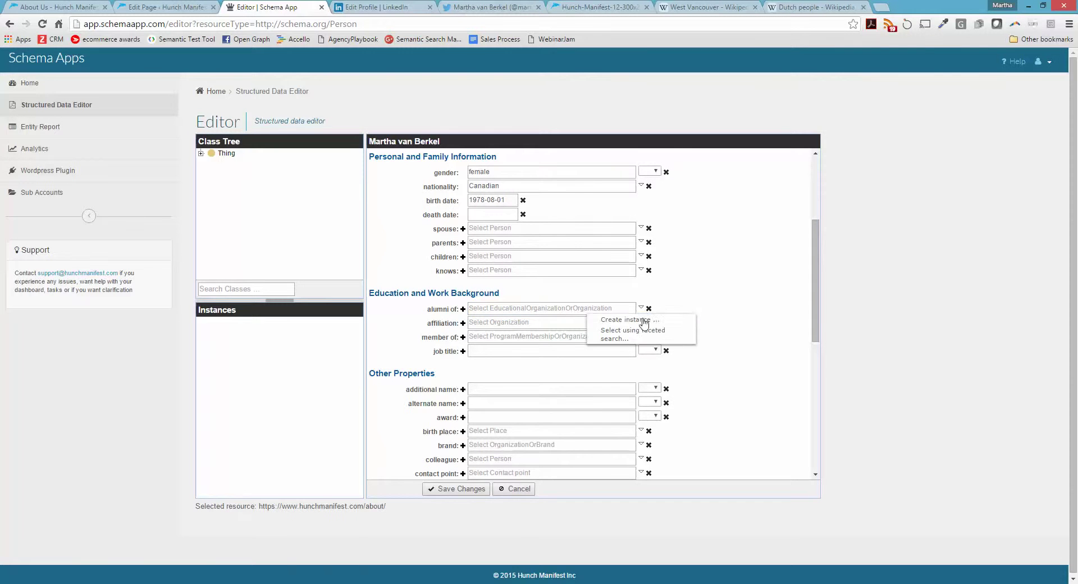
pyautogui.click(635, 334)
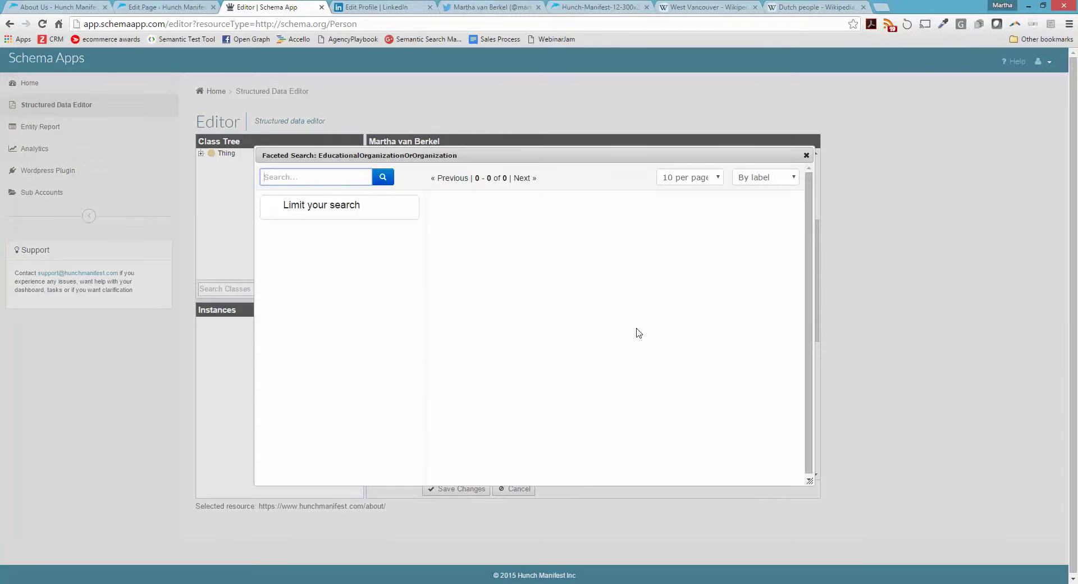
pyautogui.click(382, 178)
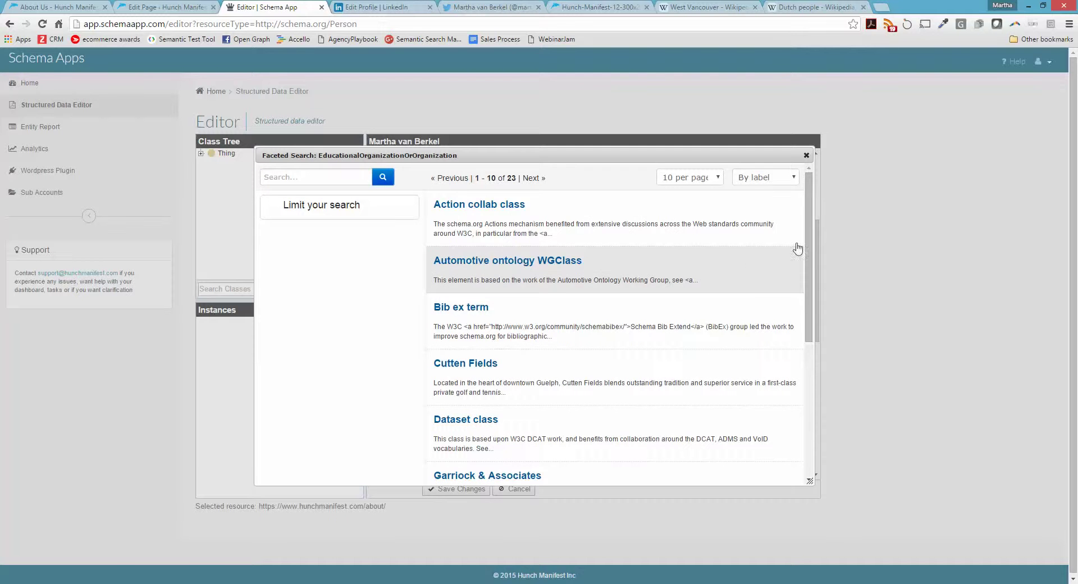
pyautogui.scroll(-3, 812, 247)
pyautogui.moveTo(818, 371); pyautogui.dragTo(809, 213)
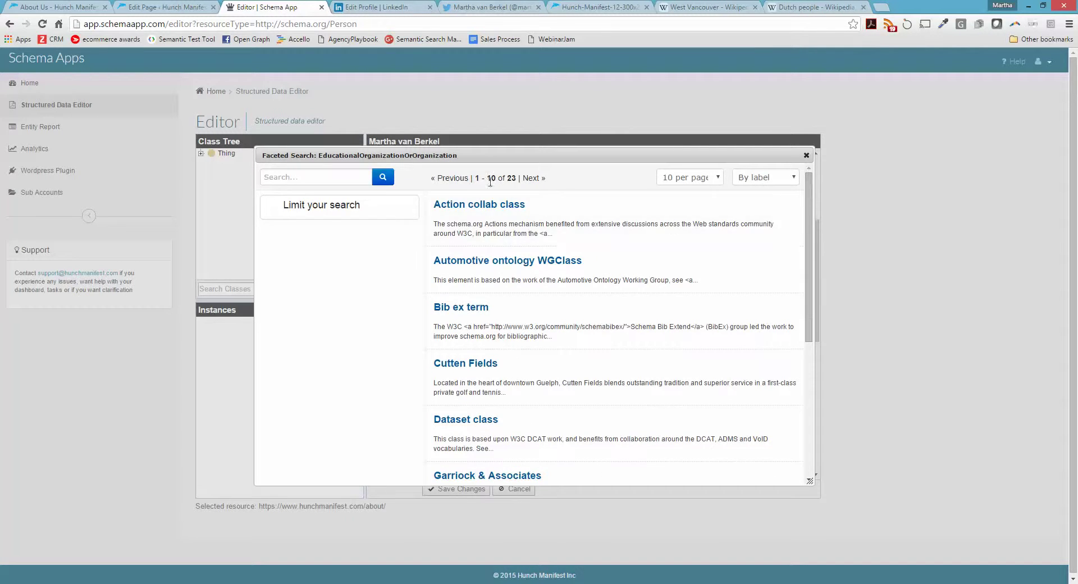
pyautogui.click(538, 179)
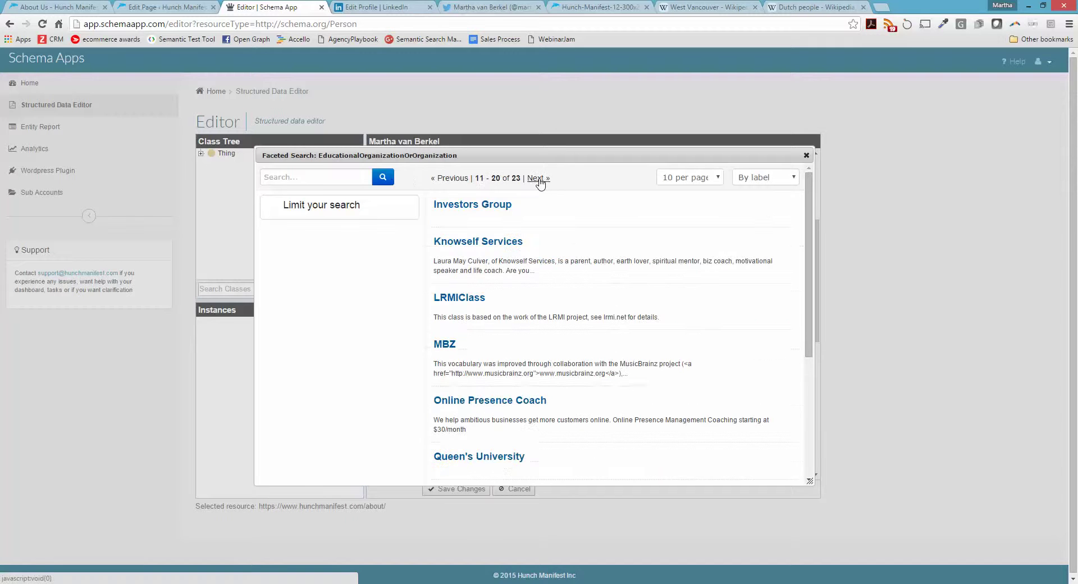
pyautogui.click(501, 455)
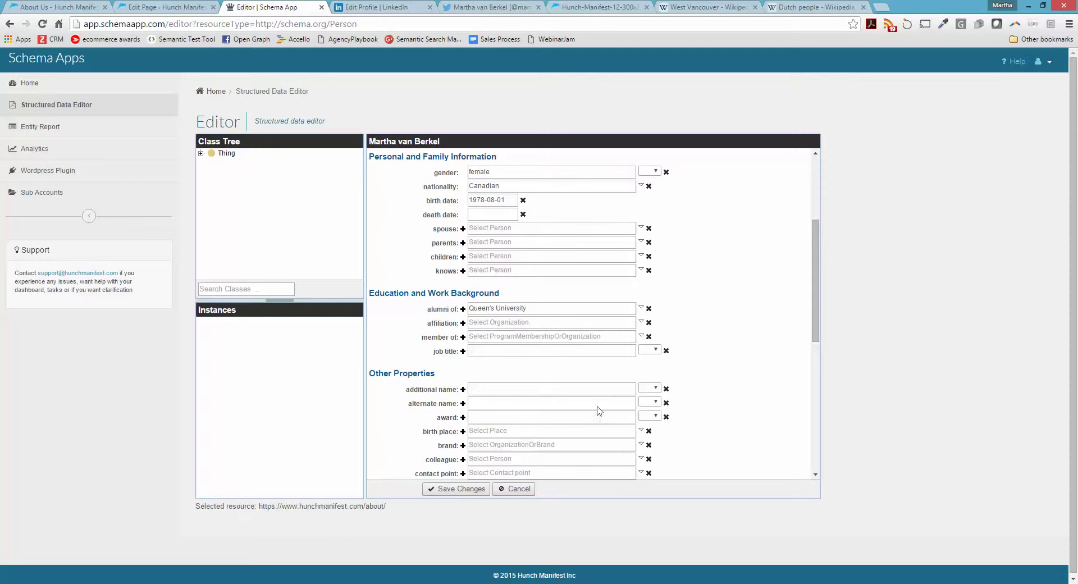
# Add a second, empty alumni of entry
pyautogui.scroll(-1, 750, 372)
pyautogui.scroll(1, 752, 374)
pyautogui.scroll(-2, 751, 374)
pyautogui.scroll(1, 674, 354)
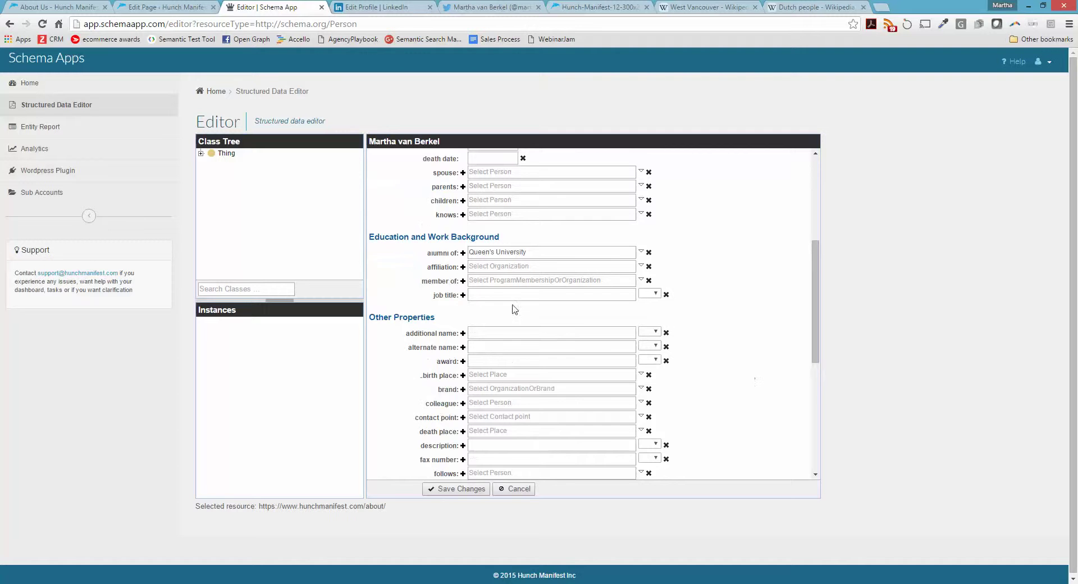
pyautogui.click(464, 253)
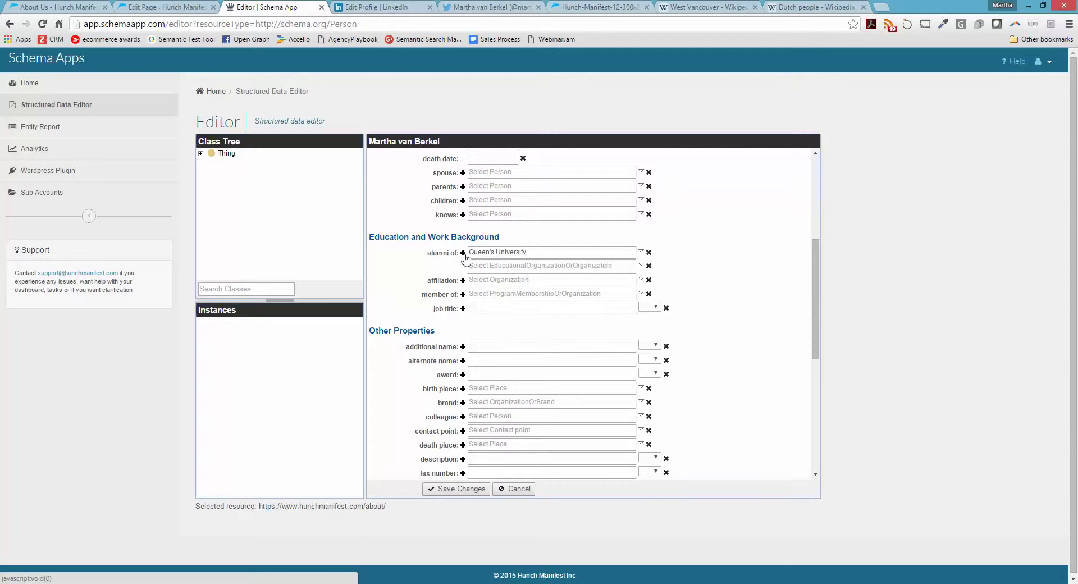
# Search Wikipedia for 'mit'
pyautogui.click(731, 5)
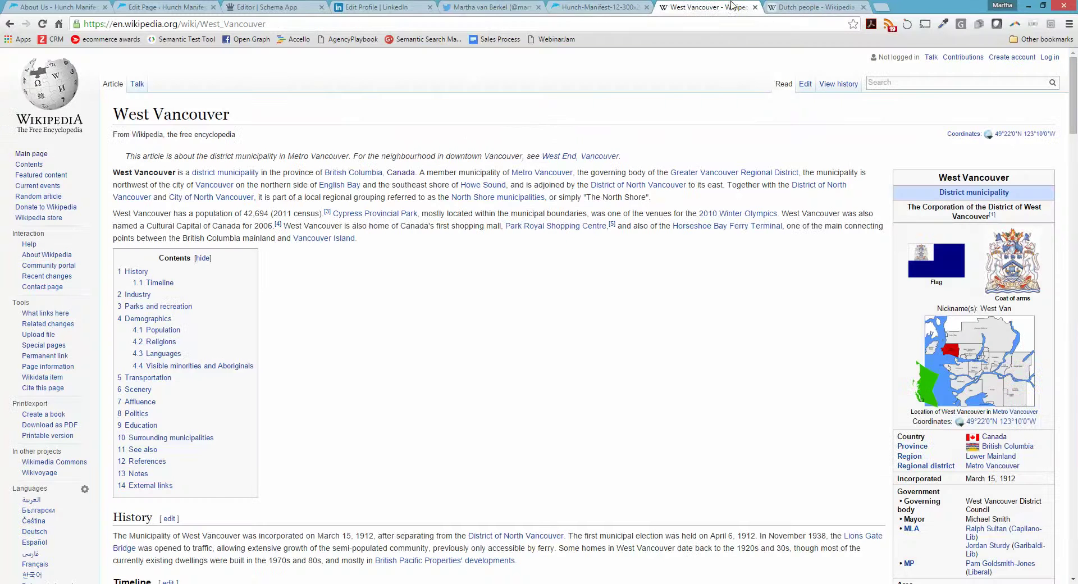
pyautogui.click(904, 82)
pyautogui.write('mit')
pyautogui.press('Return')
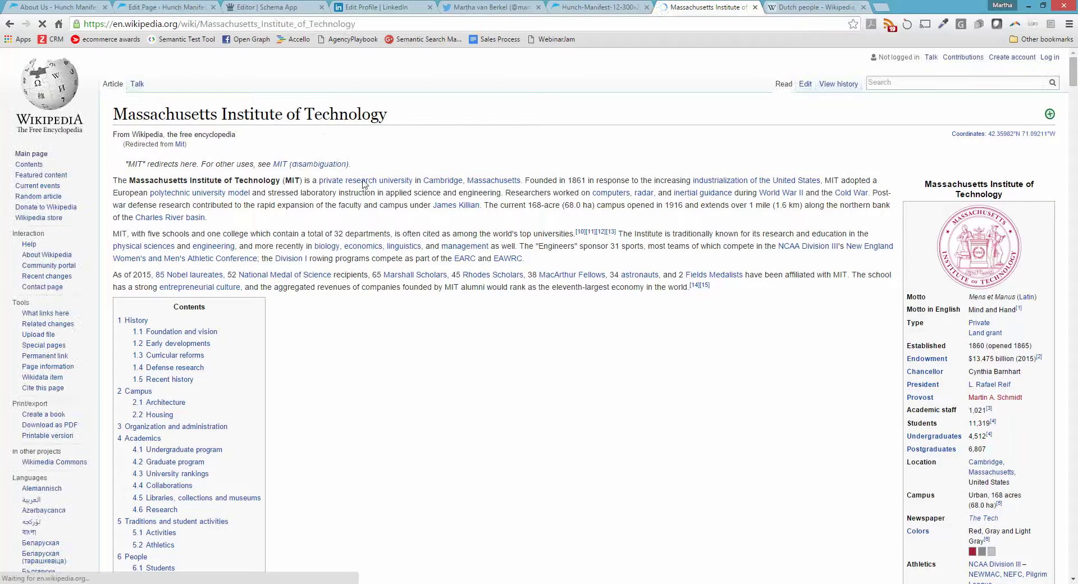
# Google 'mit' in a new tab, open web.mit.edu, and copy its address back to Schema App
pyautogui.click(884, 8)
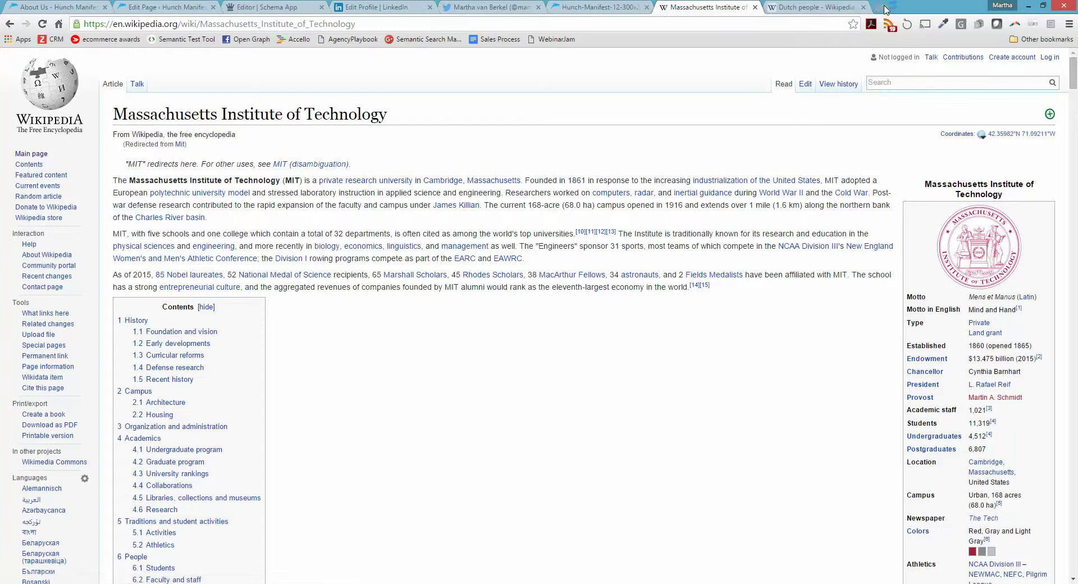
pyautogui.write('mit')
pyautogui.press('Return')
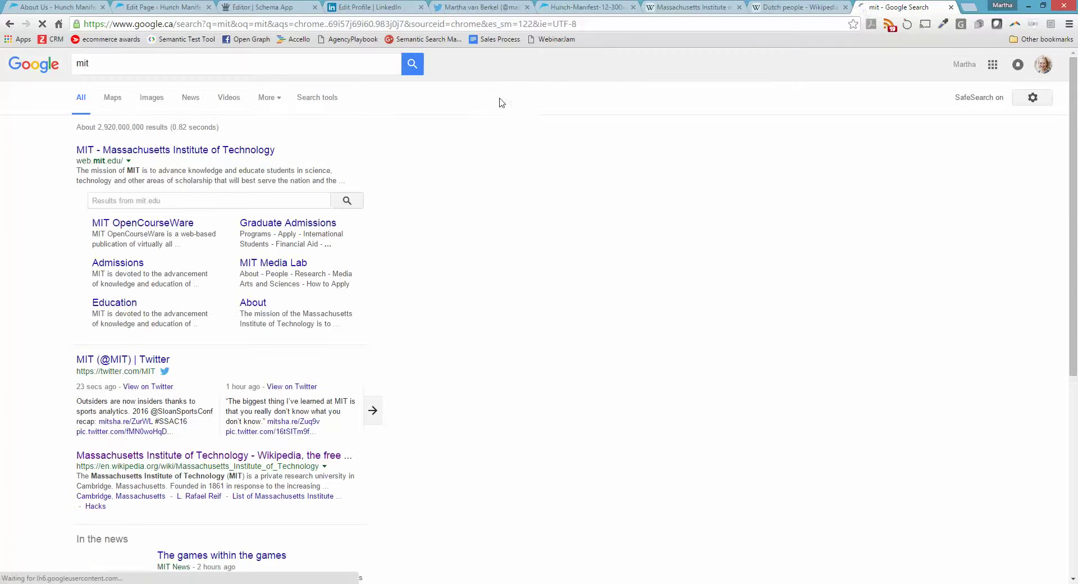
pyautogui.click(203, 152)
pyautogui.click(175, 24)
pyautogui.hotkey('ctrl', 'c')
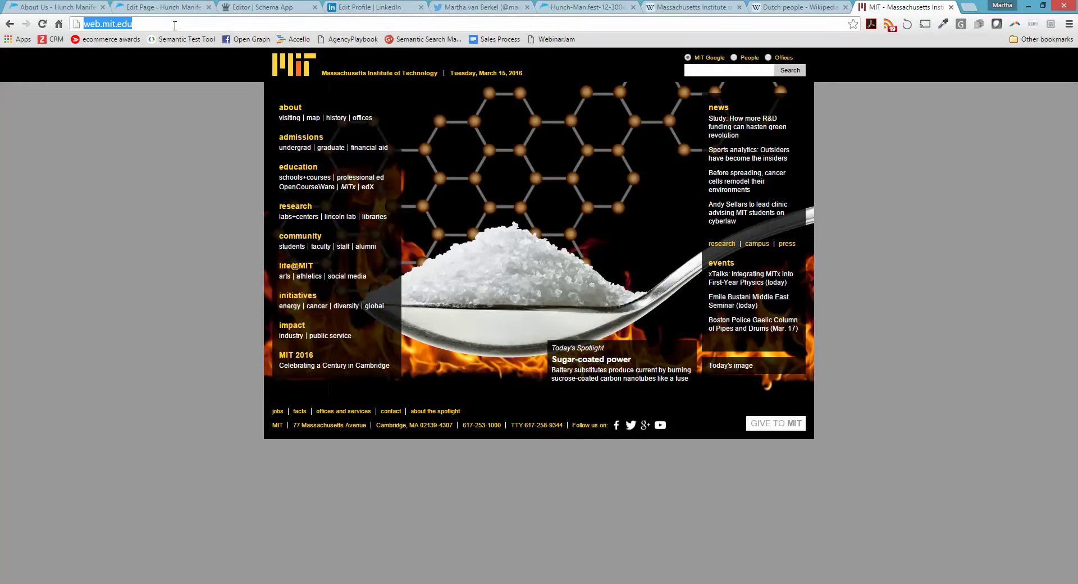
pyautogui.click(272, 7)
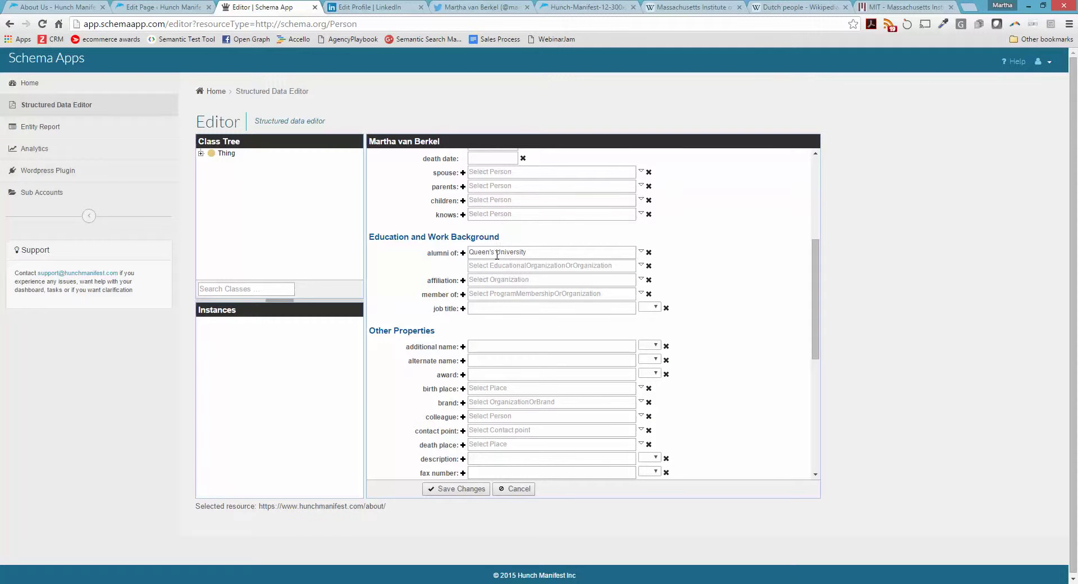
pyautogui.click(484, 266)
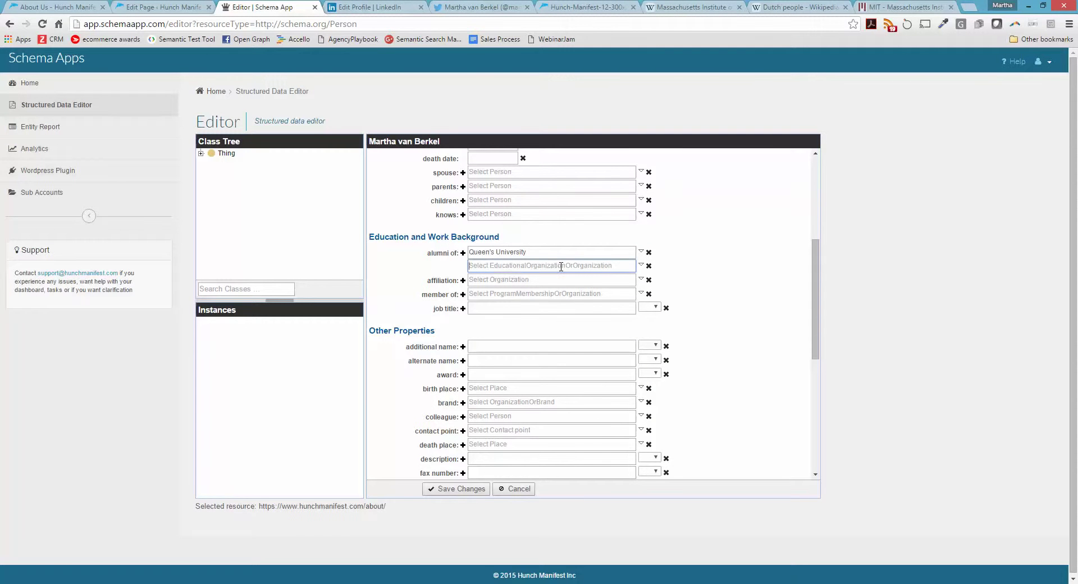
pyautogui.click(640, 265)
pyautogui.click(649, 277)
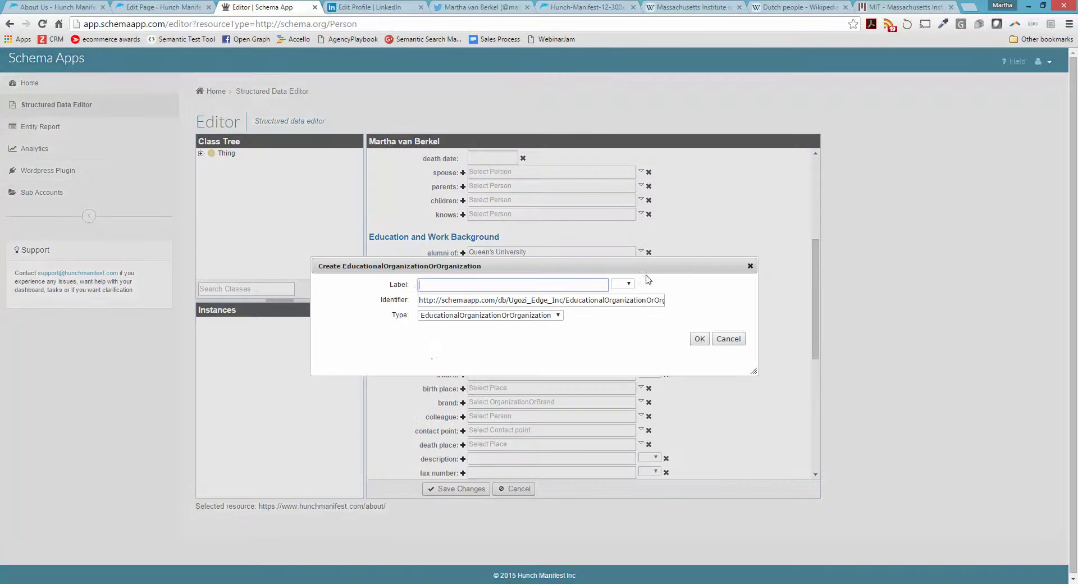
pyautogui.write('MIT')
pyautogui.moveTo(581, 300); pyautogui.dragTo(368, 303)
pyautogui.hotkey('ctrl', 'v')
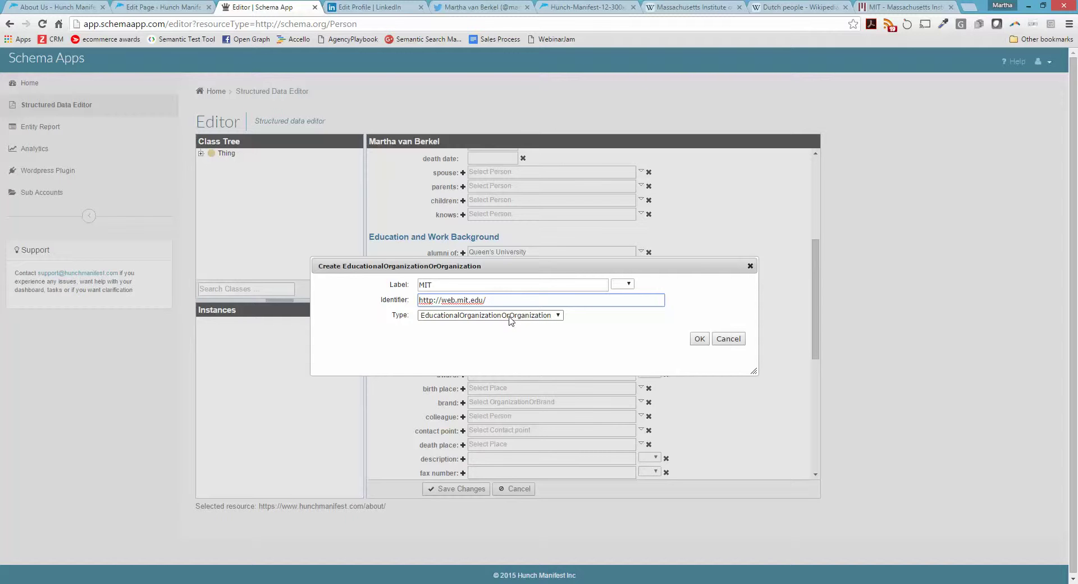
pyautogui.click(510, 319)
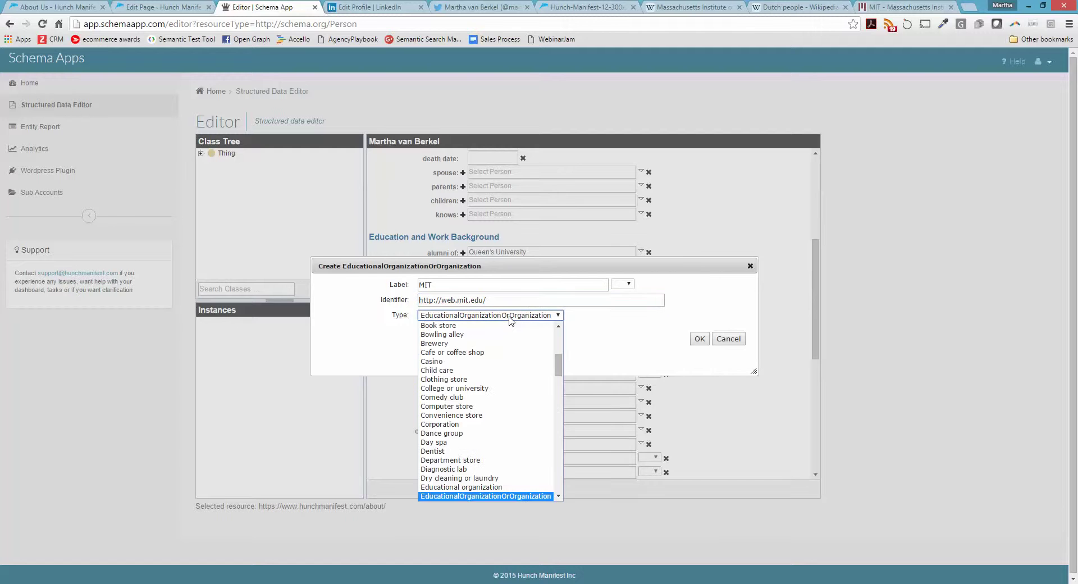
pyautogui.click(493, 487)
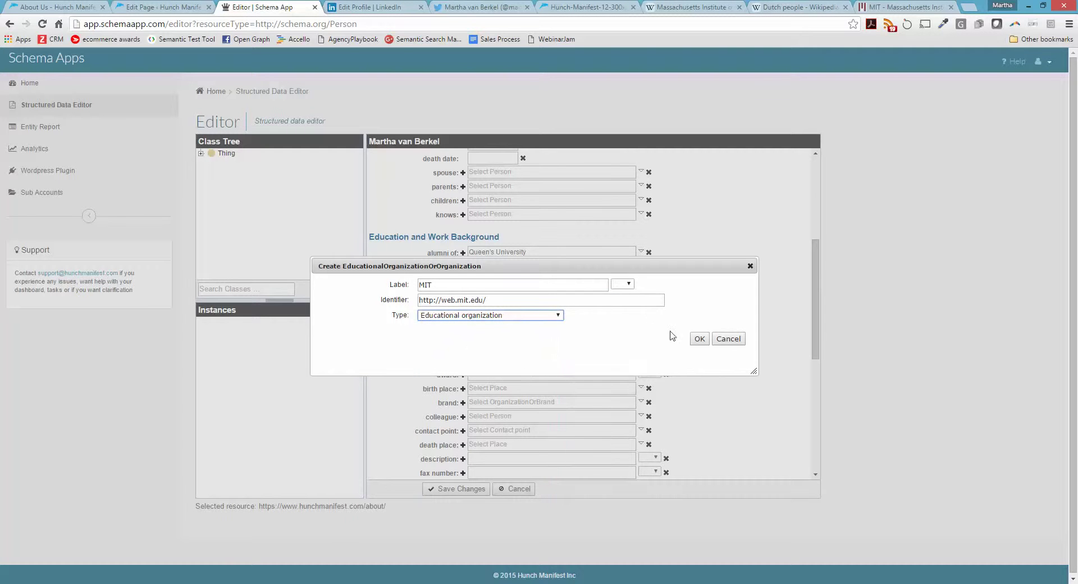
pyautogui.click(700, 339)
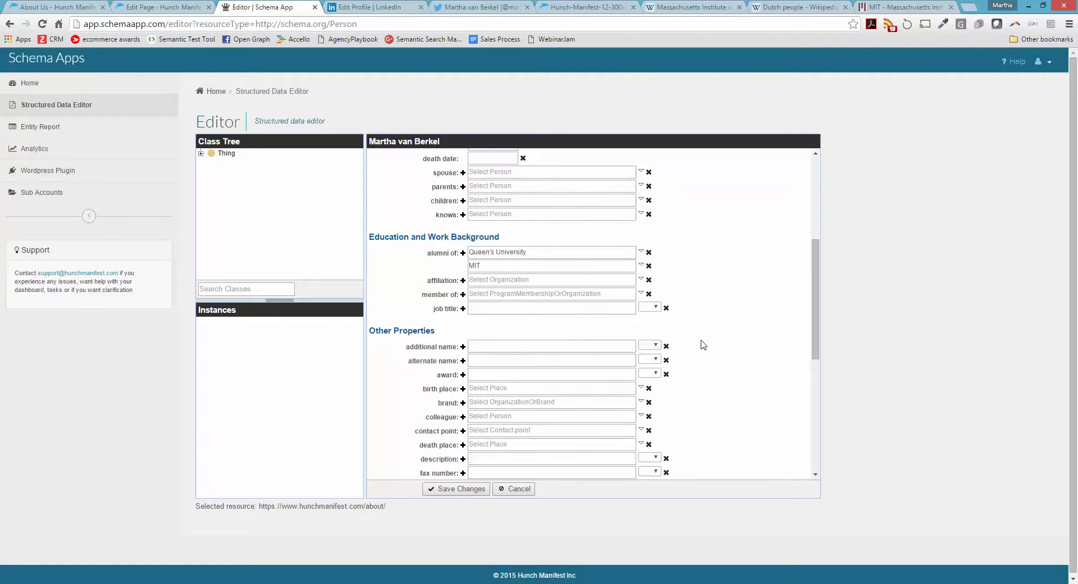
# Set the job title to co-founder, then switch to the Wikipedia tab
pyautogui.click(603, 309)
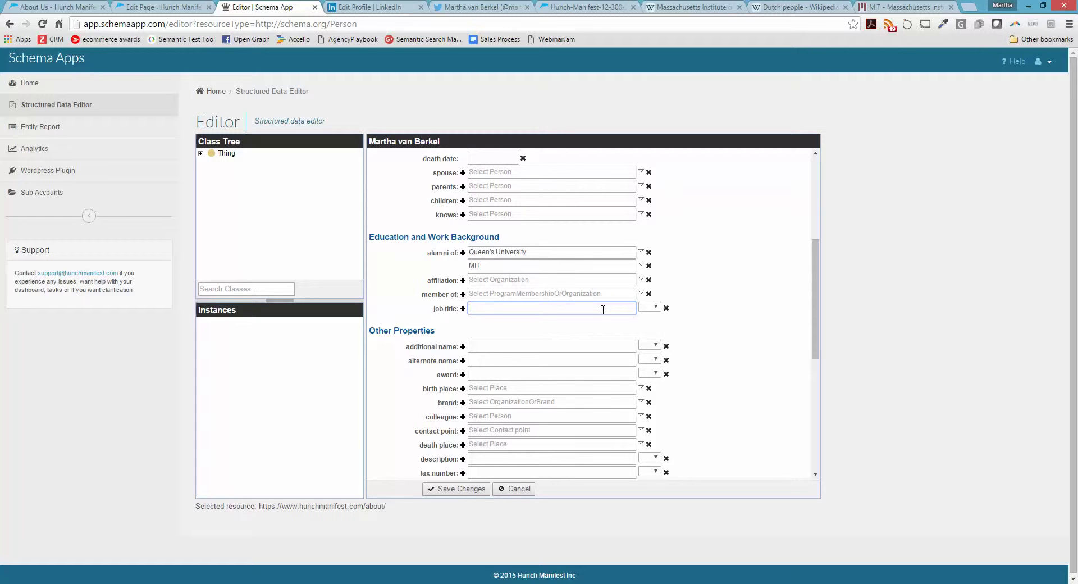
pyautogui.write('co-founder')
pyautogui.scroll(-1, 725, 340)
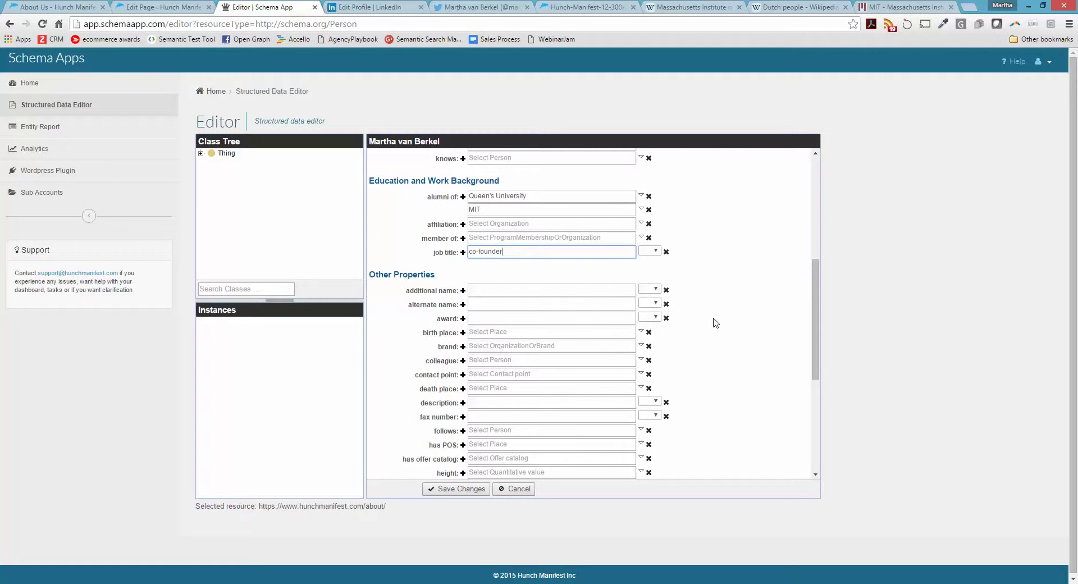
pyautogui.click(520, 334)
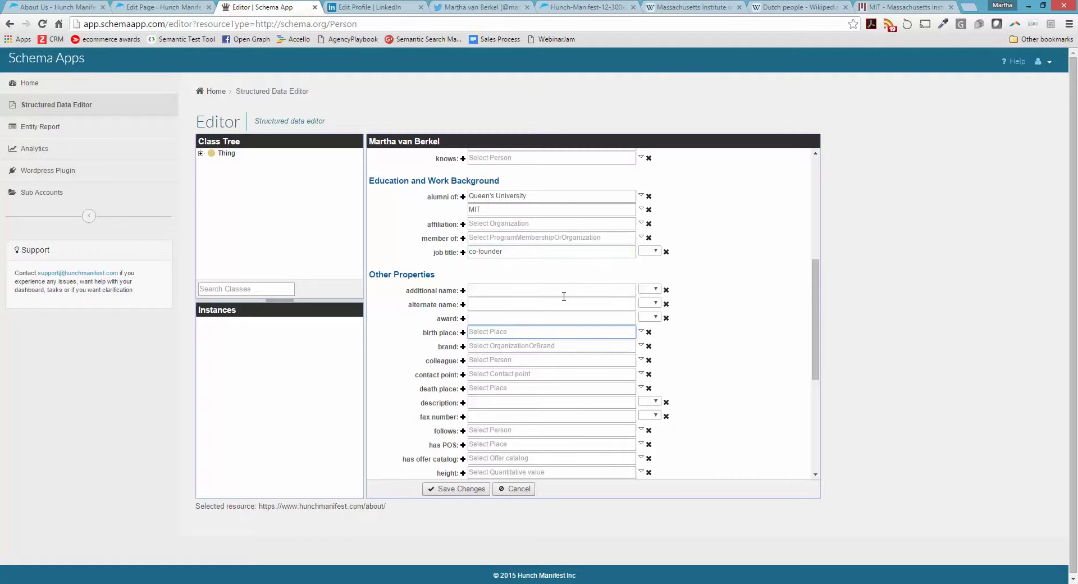
pyautogui.click(696, 6)
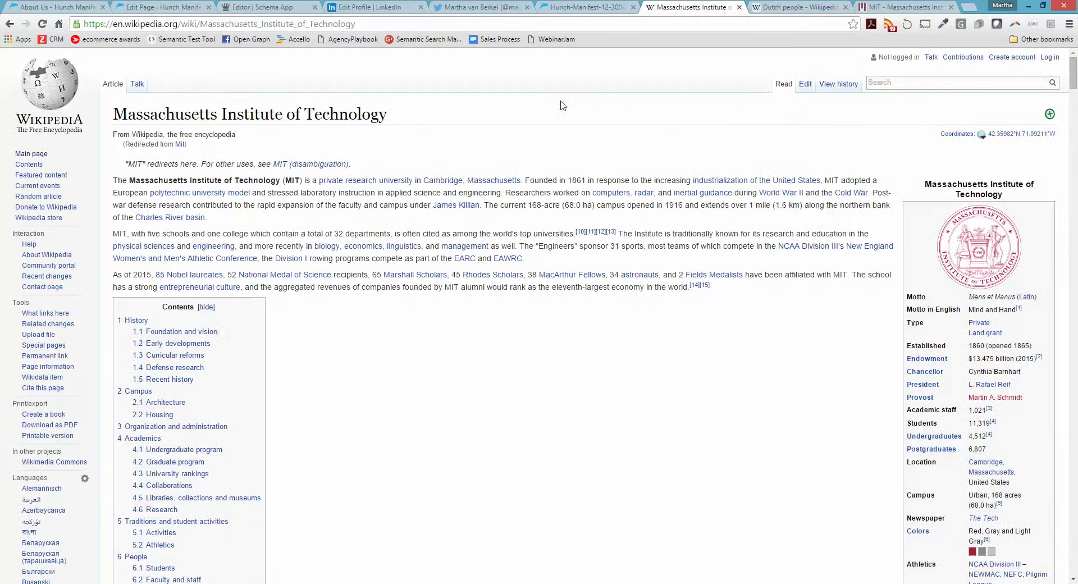
# Open Wikipedia's west vancouver article, copy its address, and return to Schema App
pyautogui.write('west v')
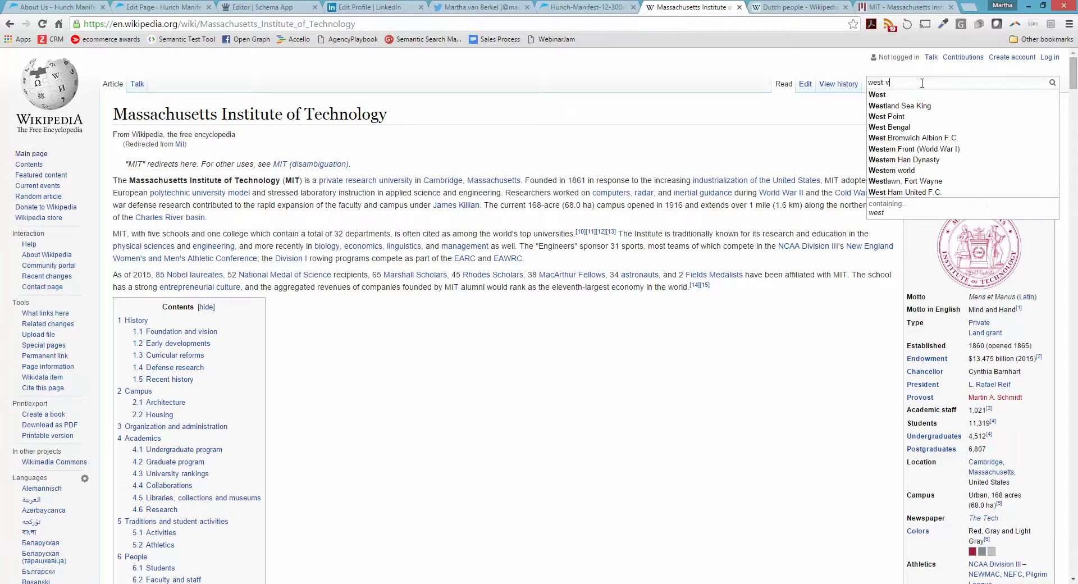
pyautogui.write('ancouver')
pyautogui.press('Return')
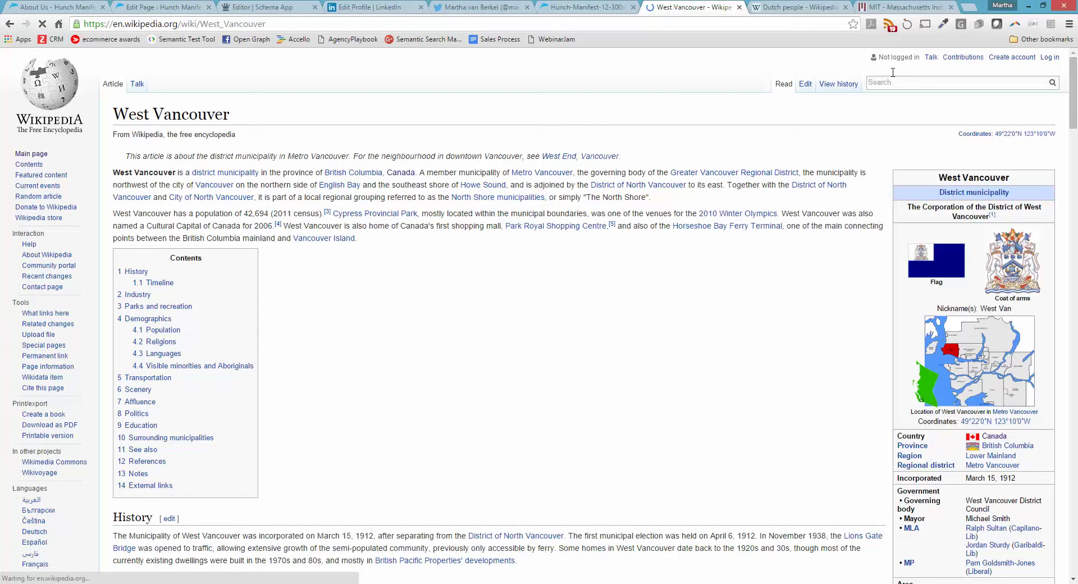
pyautogui.click(291, 22)
pyautogui.hotkey('ctrl', 'c')
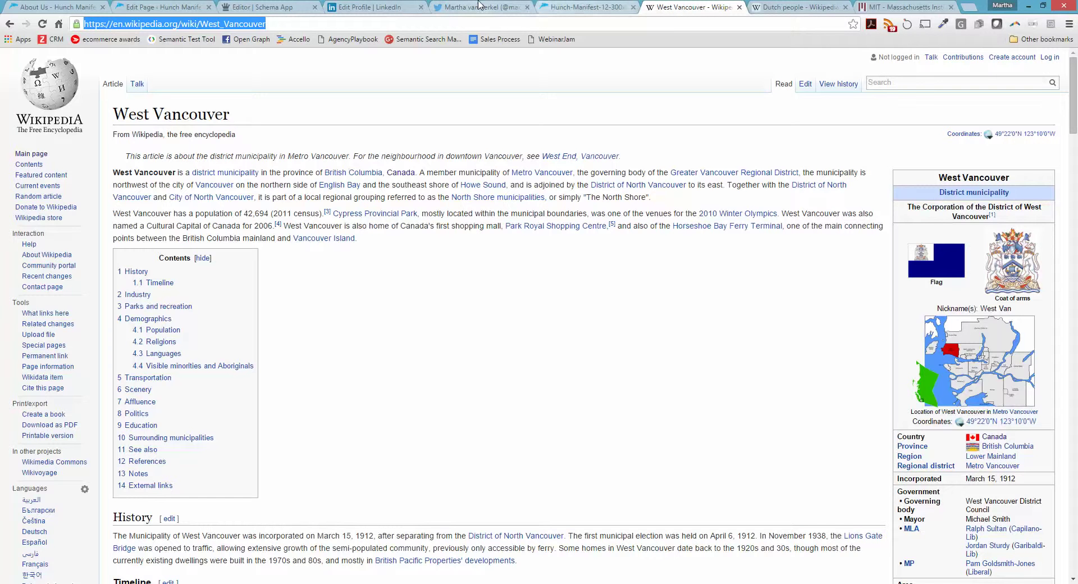
pyautogui.click(290, 6)
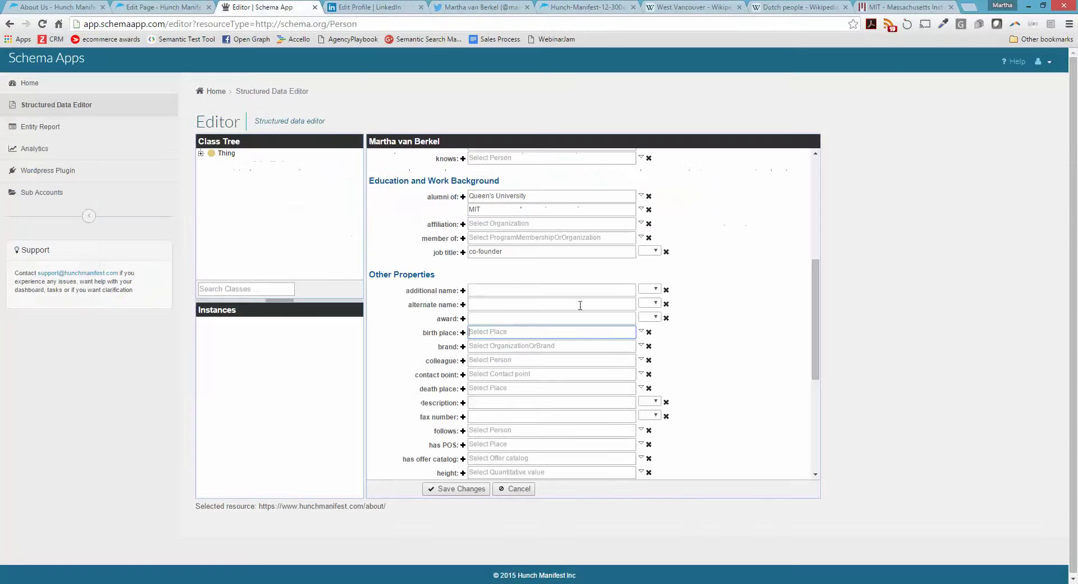
# Search existing places for 'west' as birth place, then close the search without choosing
pyautogui.click(640, 332)
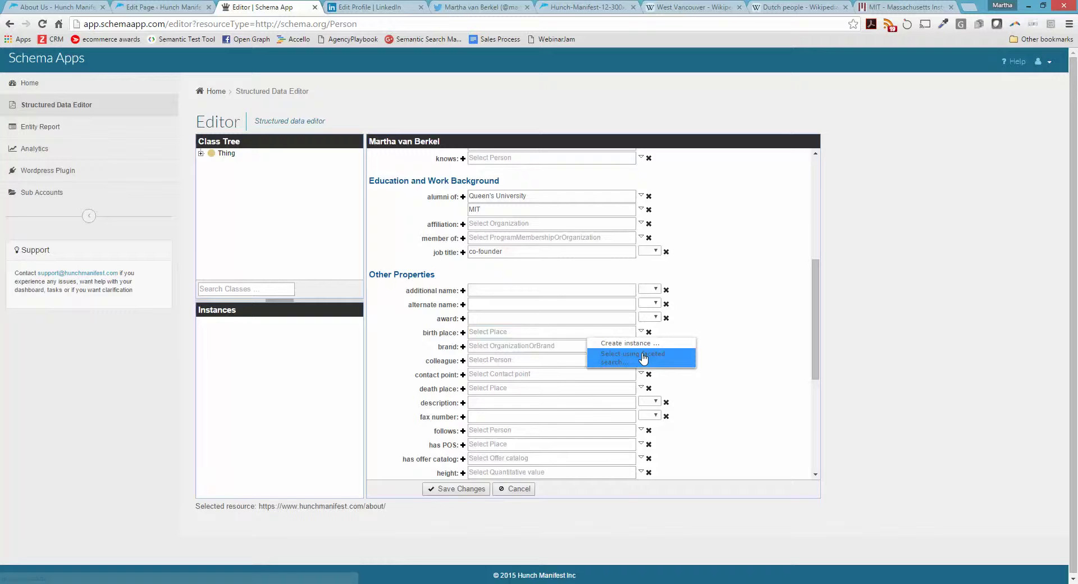
pyautogui.click(643, 361)
pyautogui.write('west')
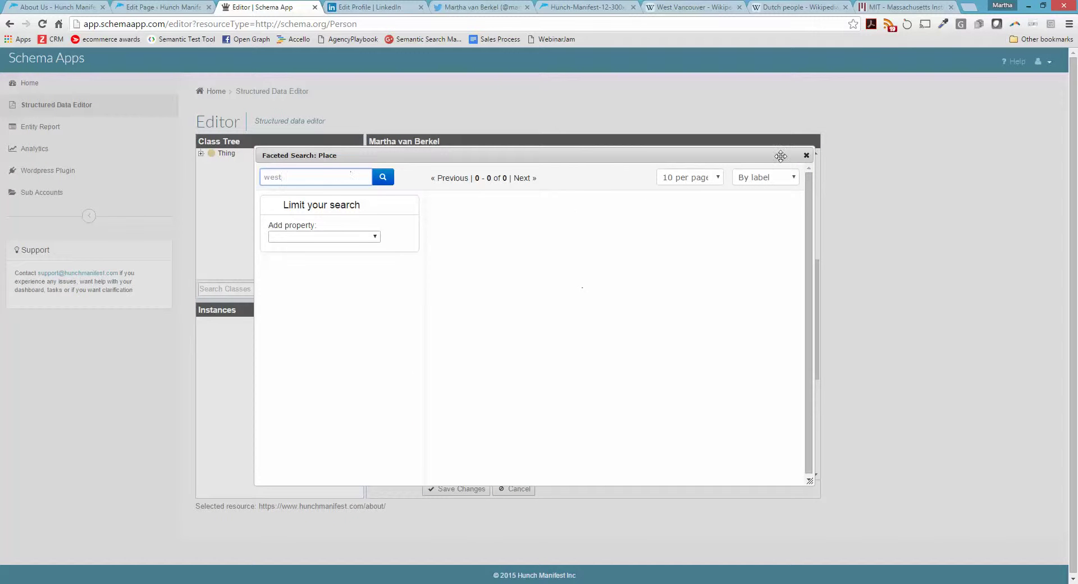
pyautogui.click(806, 155)
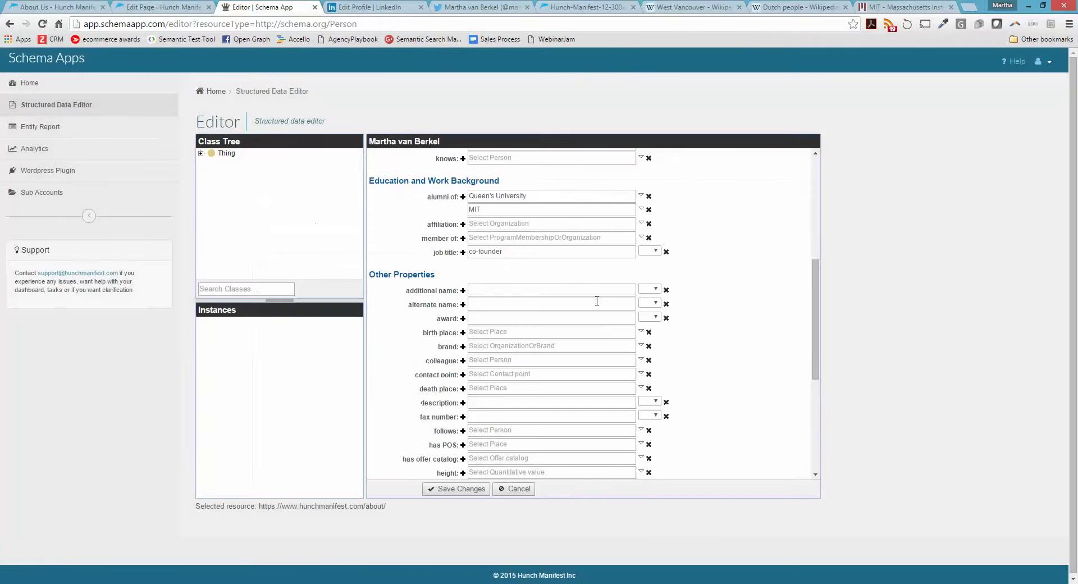
# Create a new Place 'West Vancouver' with its Wikipedia URL as URI for birth place
pyautogui.click(641, 331)
pyautogui.click(639, 344)
pyautogui.write('West Vanco')
pyautogui.press('Tab')
pyautogui.press('Tab')
pyautogui.hotkey('ctrl', 'v')
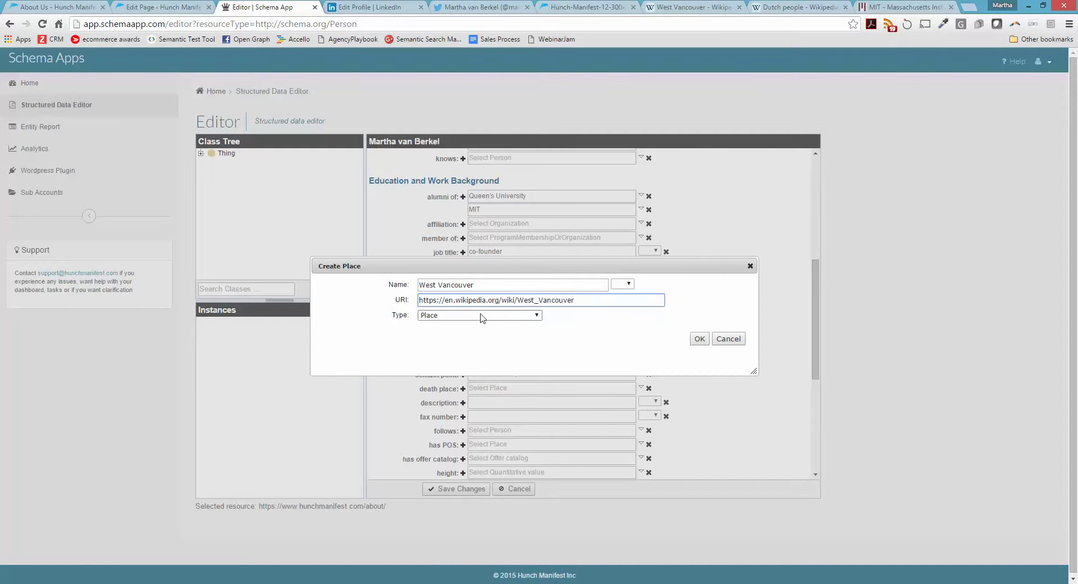
pyautogui.click(458, 320)
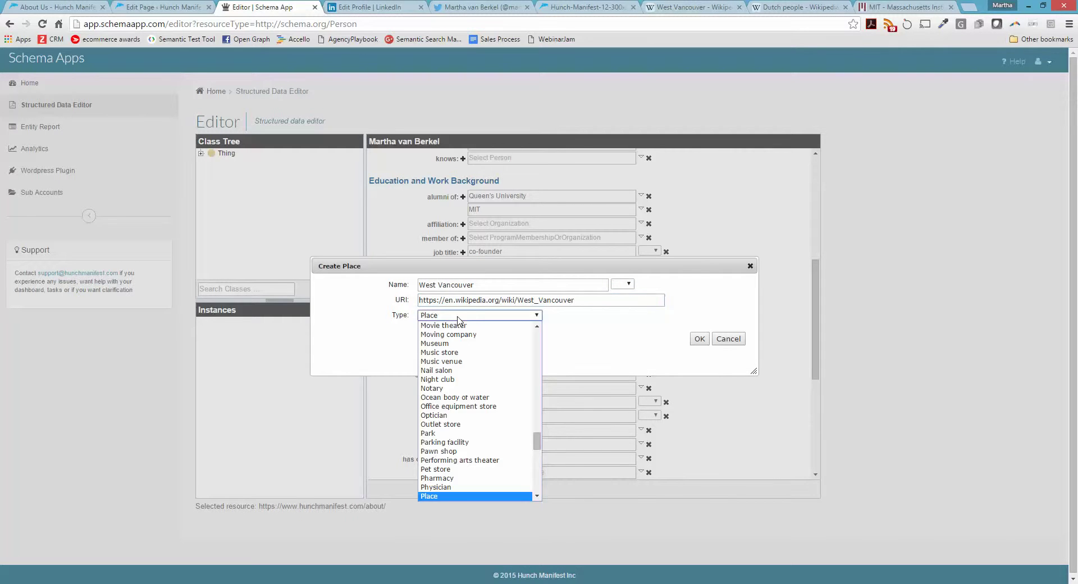
pyautogui.click(458, 320)
pyautogui.click(699, 339)
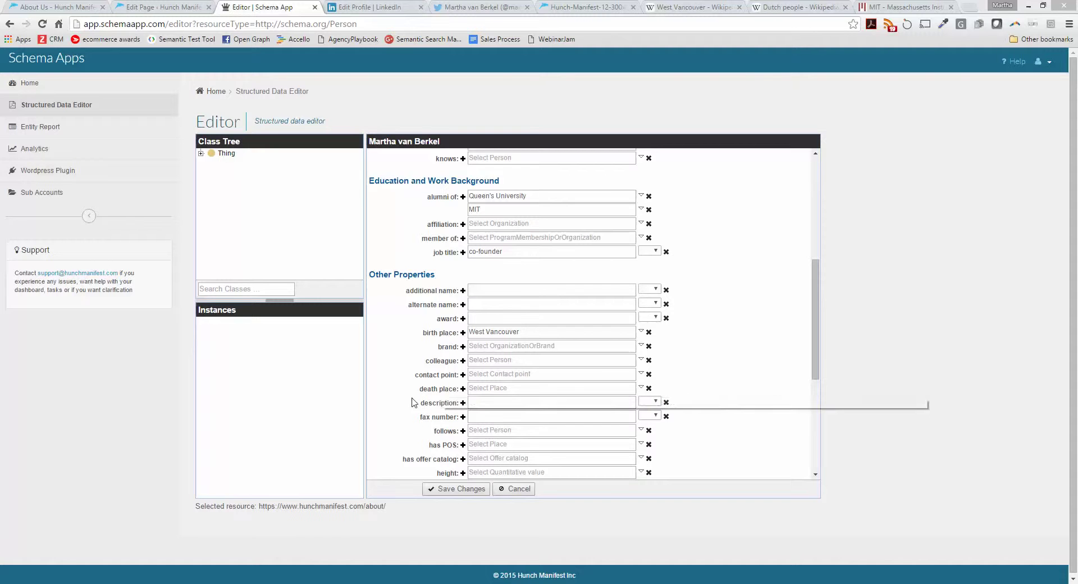
pyautogui.click(488, 404)
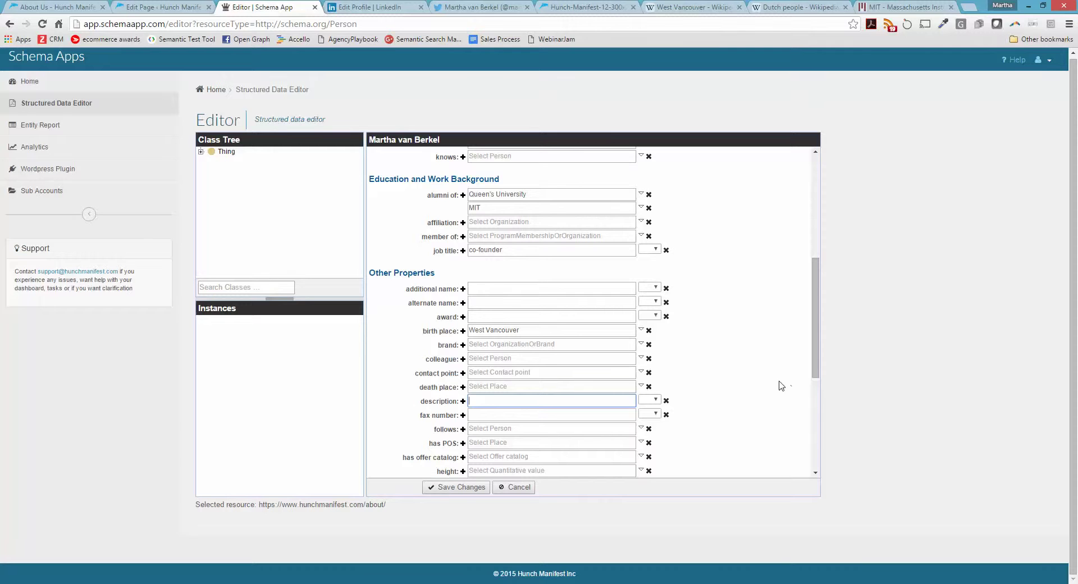
pyautogui.scroll(5, 666, 410)
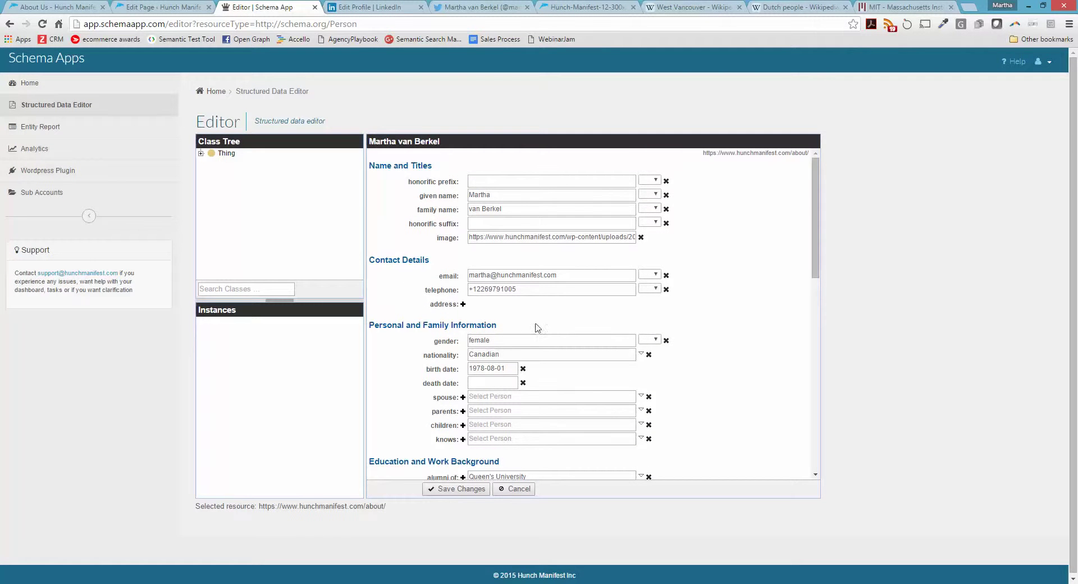
pyautogui.scroll(-4, 683, 337)
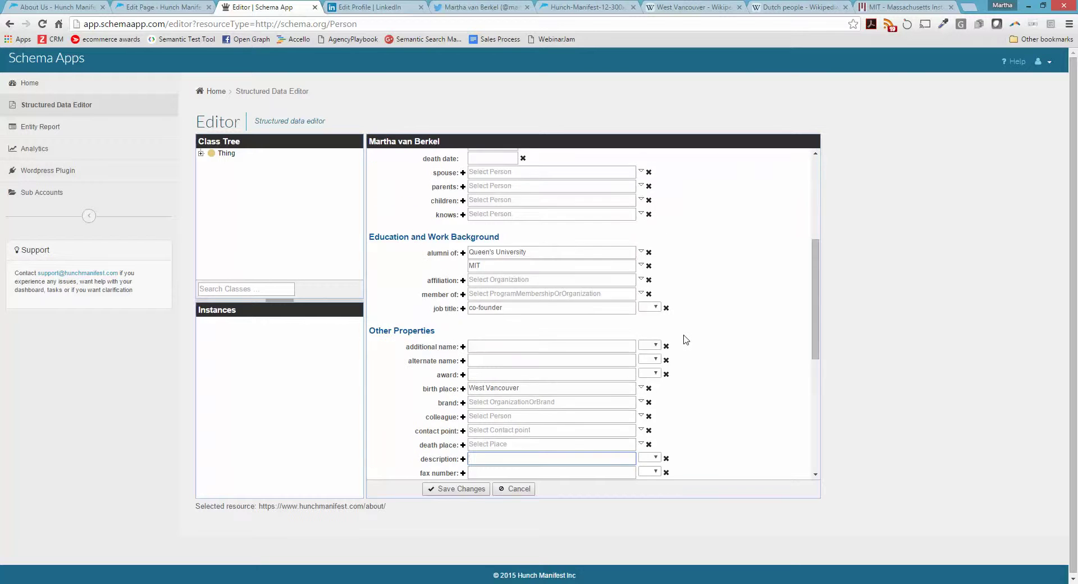
pyautogui.scroll(-4, 685, 338)
pyautogui.scroll(-2, 685, 339)
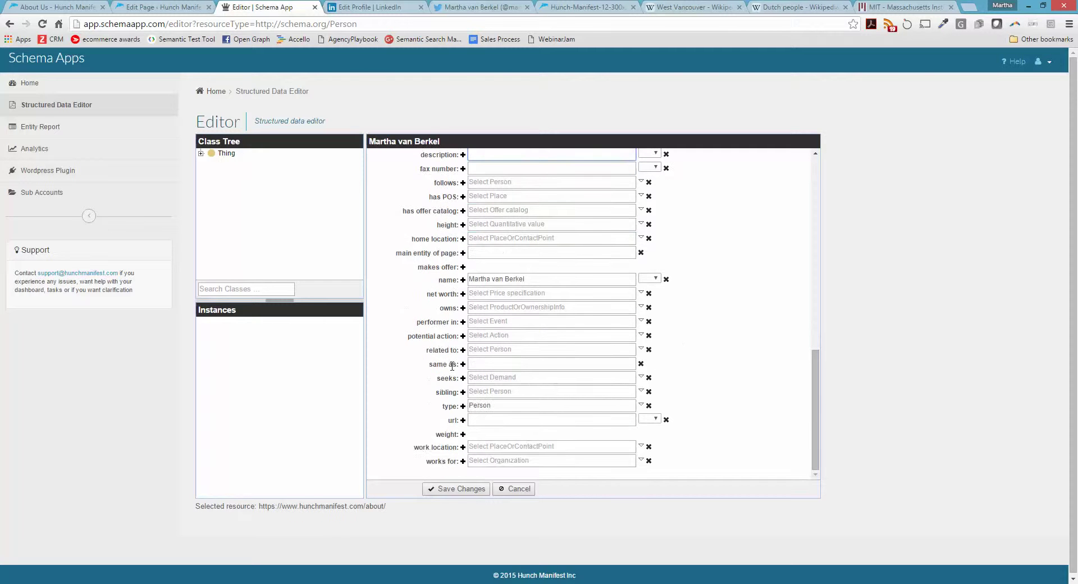
pyautogui.moveTo(454, 366)
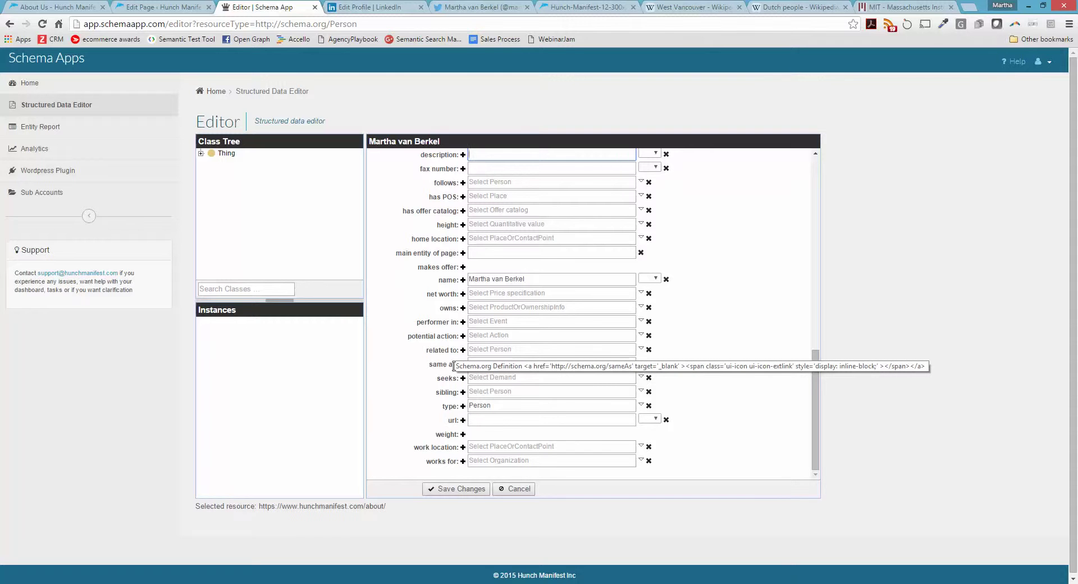
# Add a same as row and paste in the LinkedIn profile address
pyautogui.click(463, 364)
pyautogui.click(478, 365)
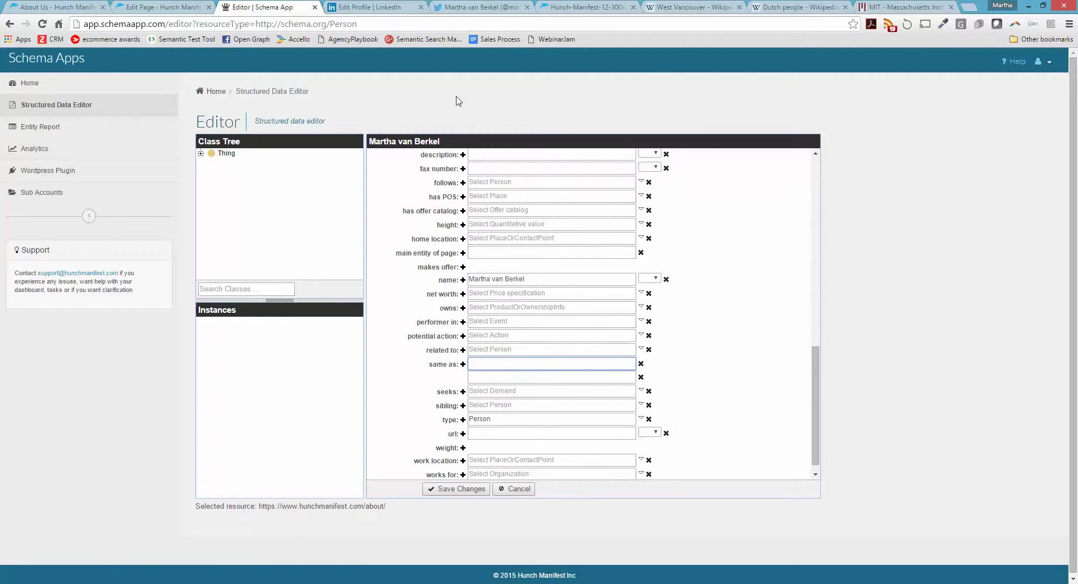
pyautogui.click(371, 6)
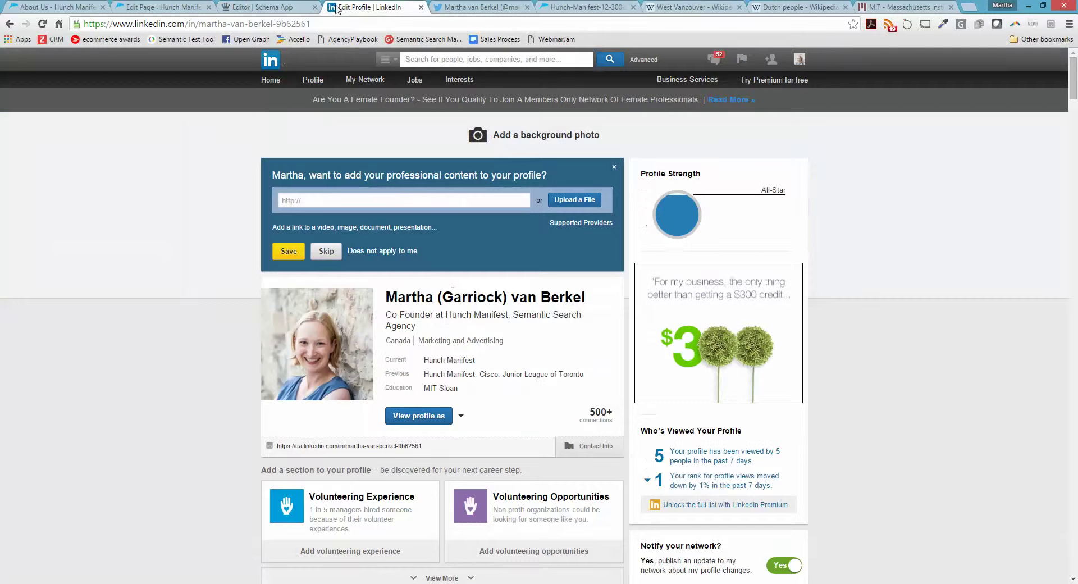
pyautogui.click(322, 21)
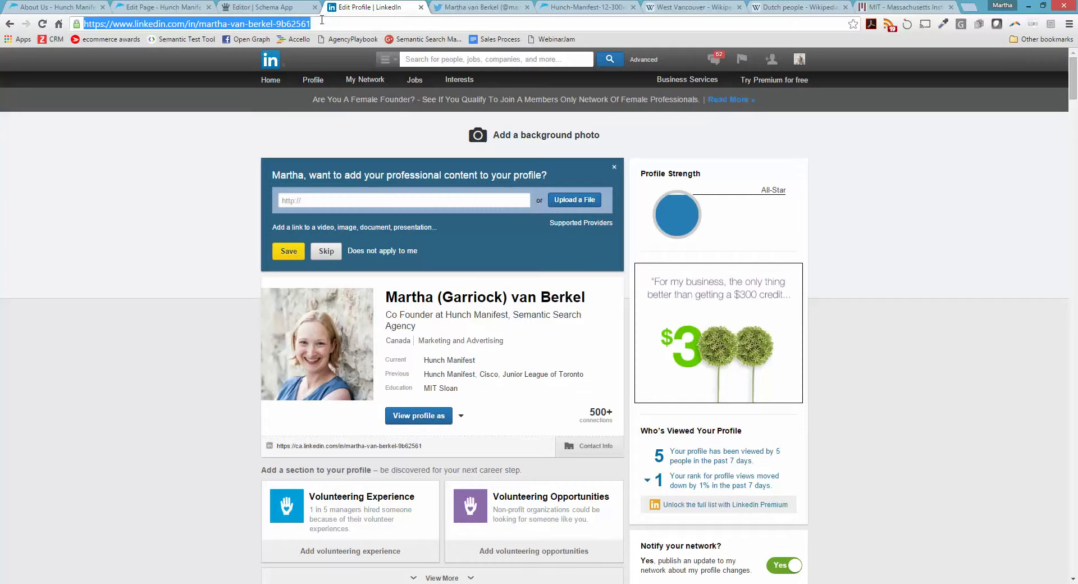
pyautogui.hotkey('ctrl', 'c')
pyautogui.click(258, 7)
pyautogui.click(550, 364)
pyautogui.hotkey('ctrl', 'v')
# Paste the Twitter profile address into the second same as row
pyautogui.click(493, 378)
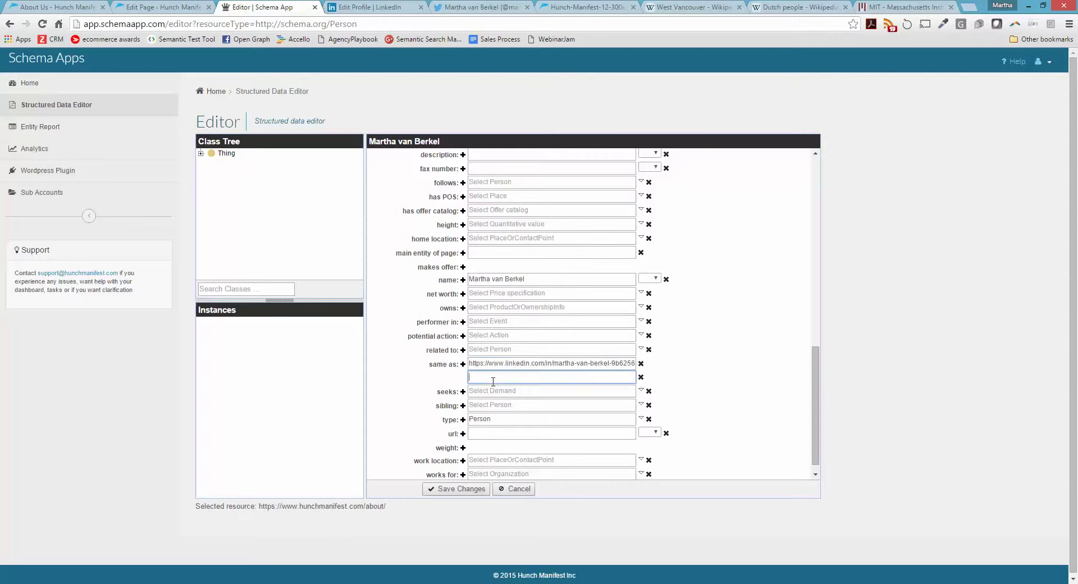
pyautogui.click(477, 6)
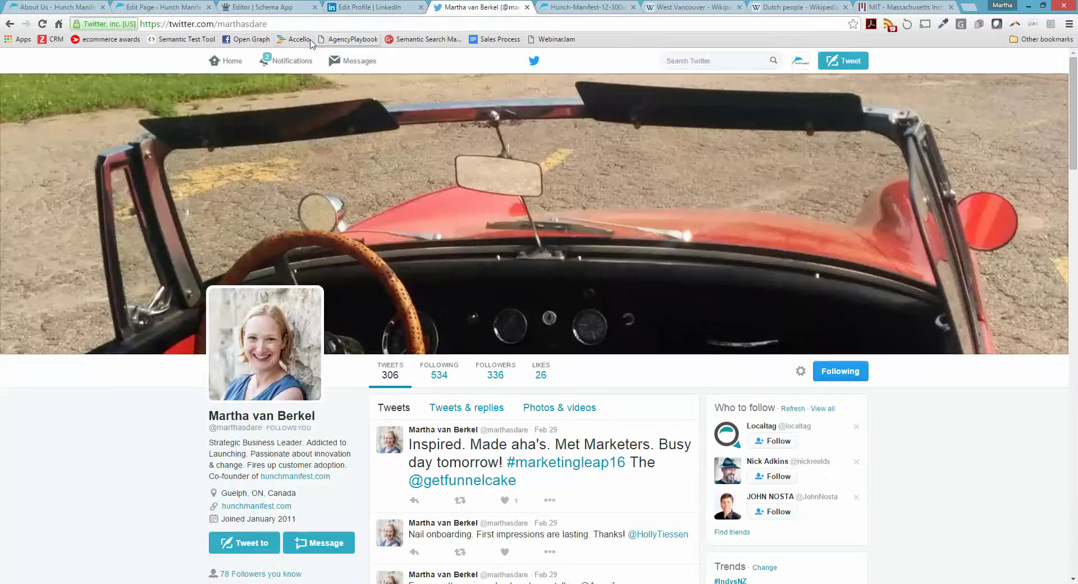
pyautogui.click(299, 25)
pyautogui.hotkey('ctrl', 'c')
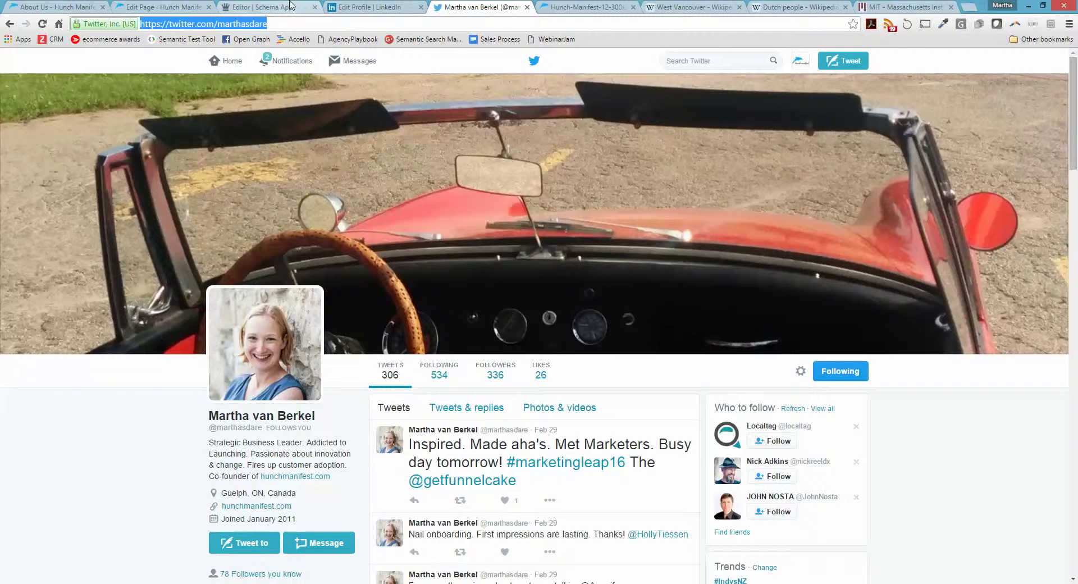
pyautogui.click(301, 7)
pyautogui.hotkey('ctrl', 'v')
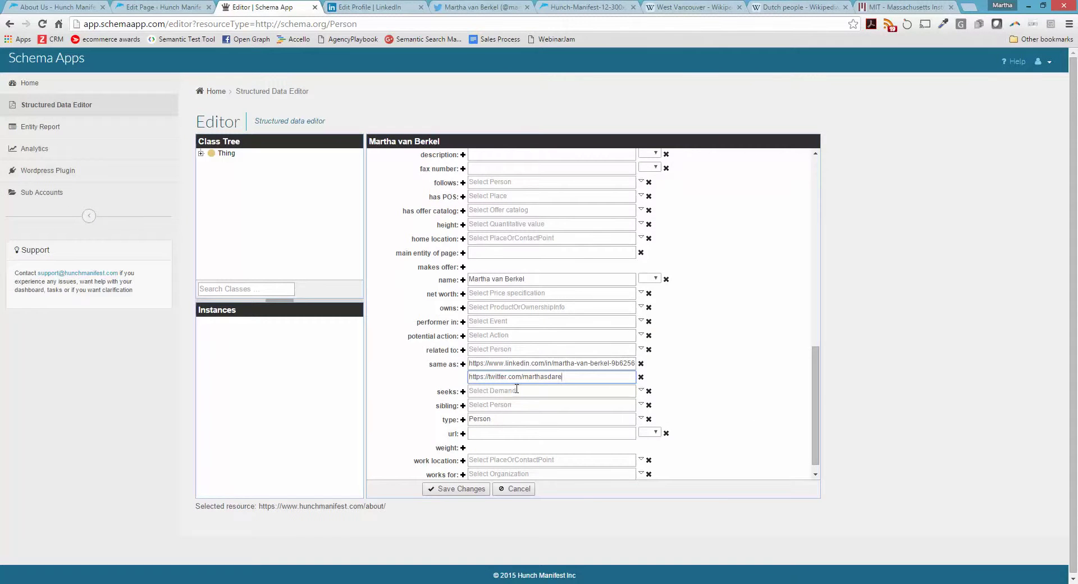
pyautogui.scroll(-1, 527, 384)
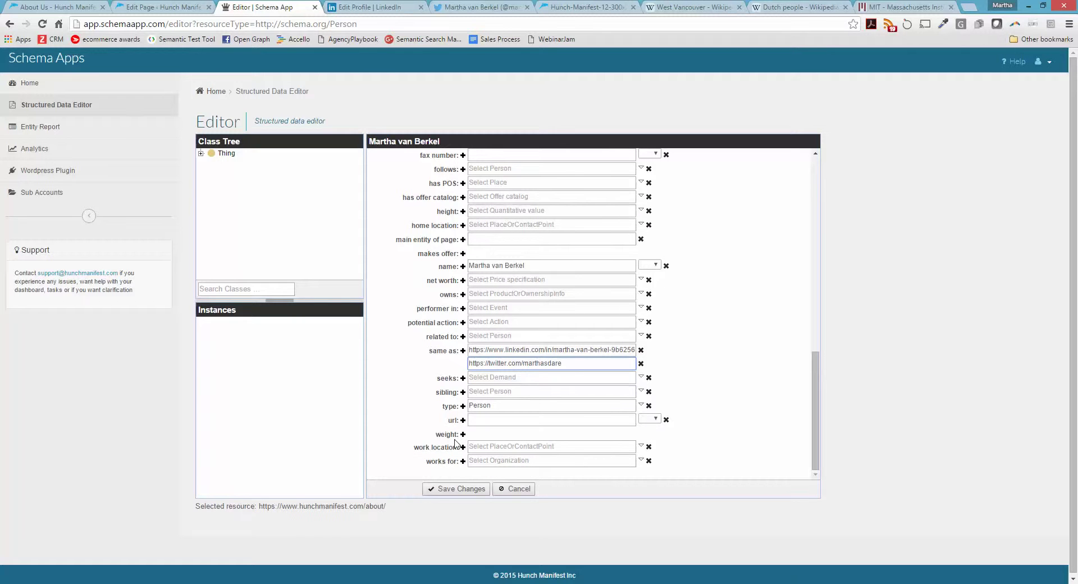
# Pick Hunch Manifest for works for through a faceted search for 'hu'
pyautogui.click(479, 459)
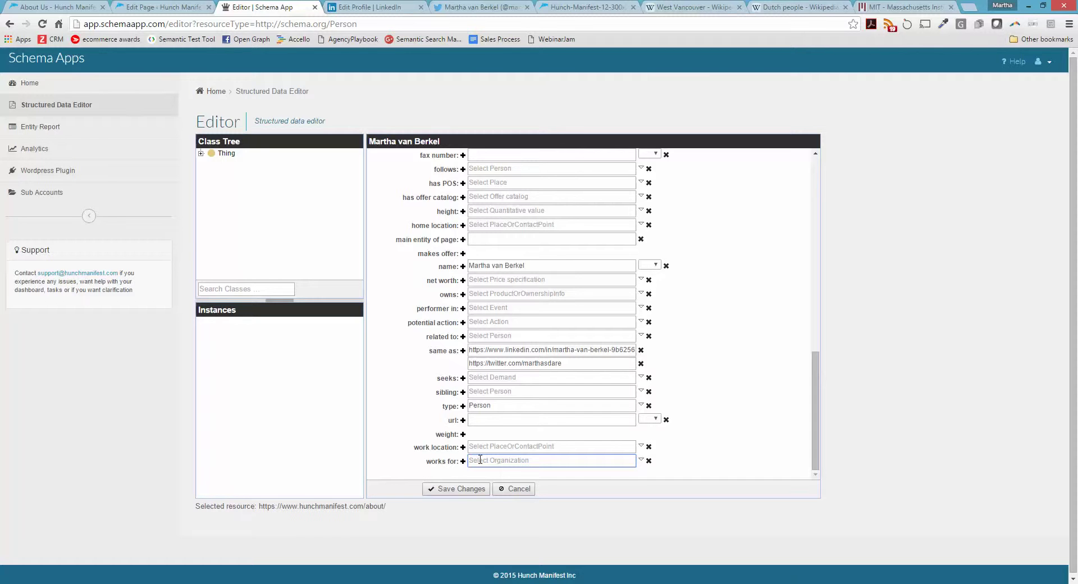
pyautogui.click(640, 459)
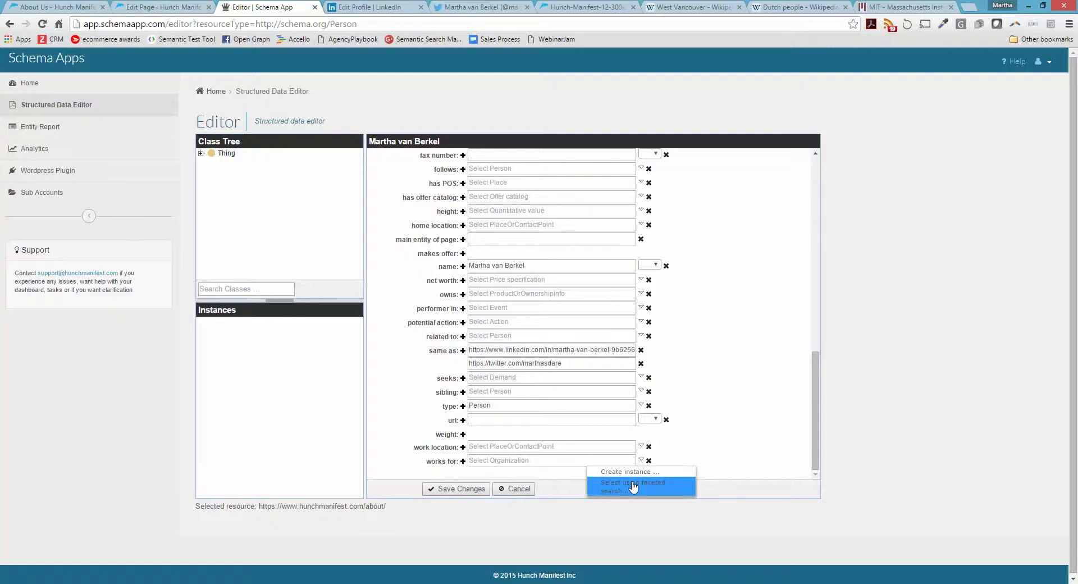
pyautogui.click(631, 486)
pyautogui.write('hunch')
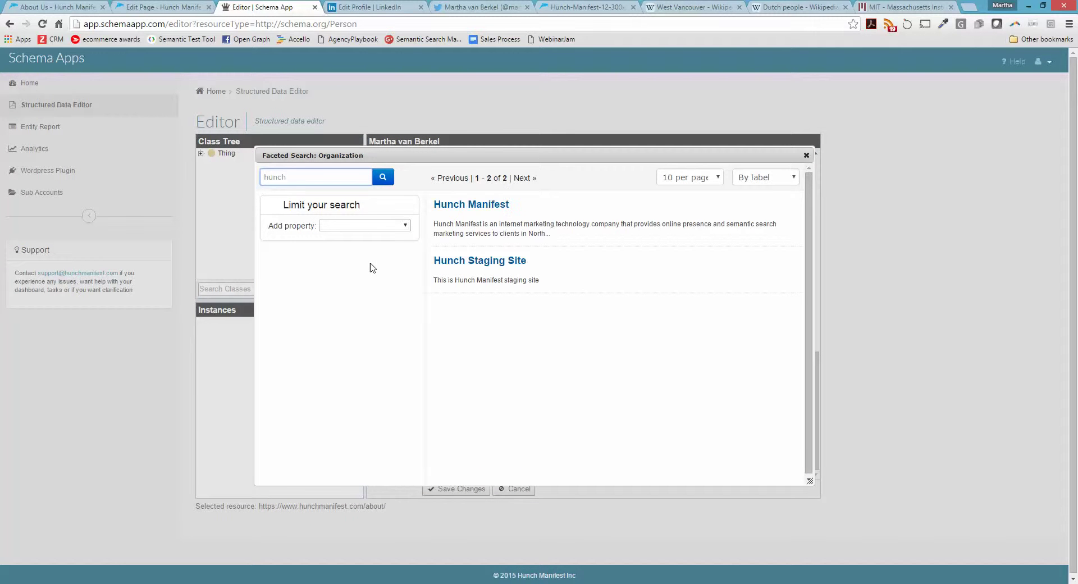
pyautogui.click(484, 210)
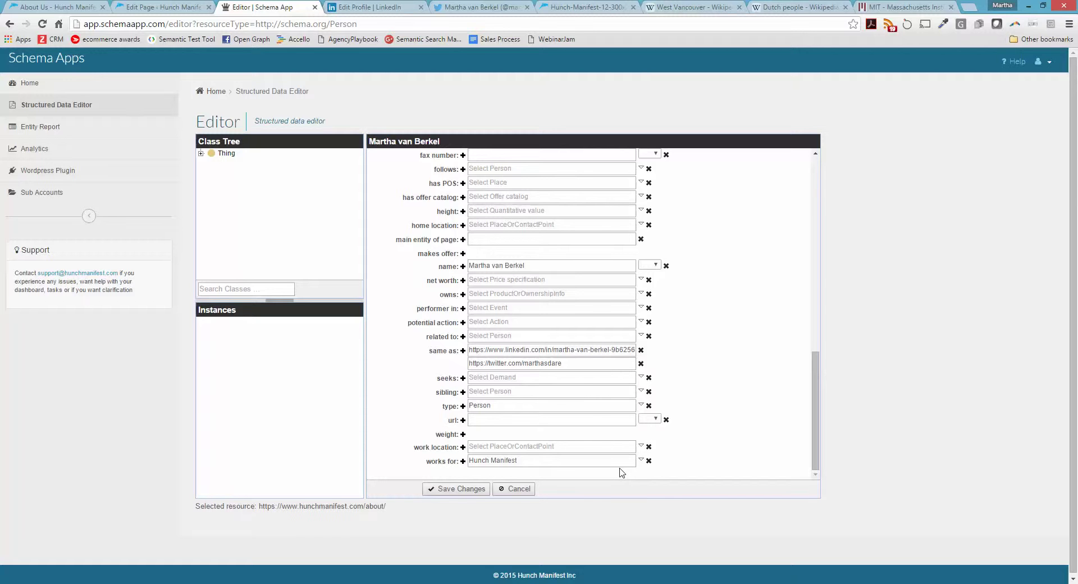
# Scroll the Person form and add a third empty same as row below Twitter
pyautogui.scroll(3, 719, 406)
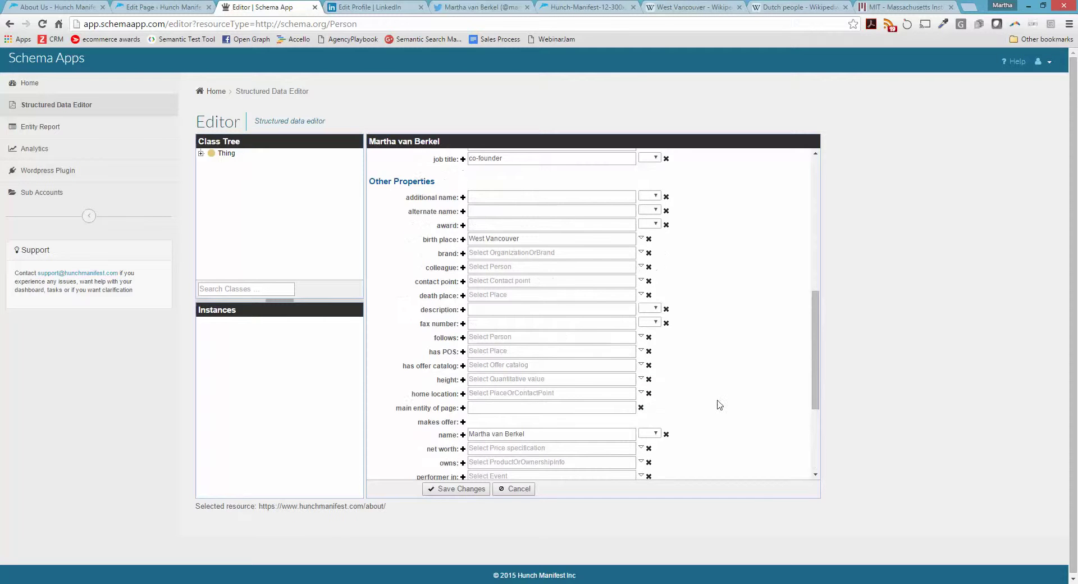
pyautogui.scroll(7, 719, 404)
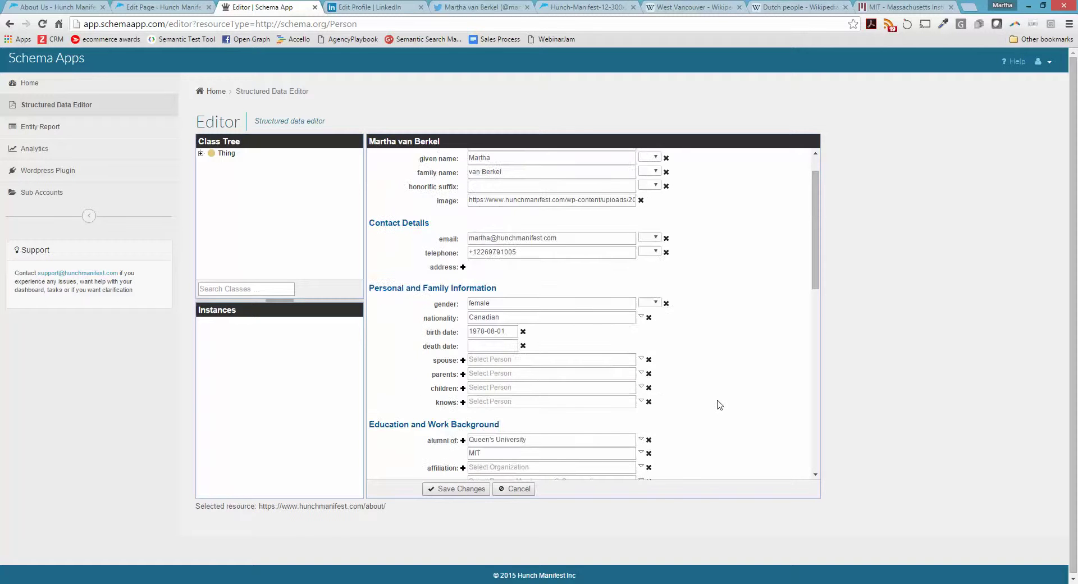
pyautogui.scroll(-2, 719, 404)
pyautogui.scroll(-2, 718, 405)
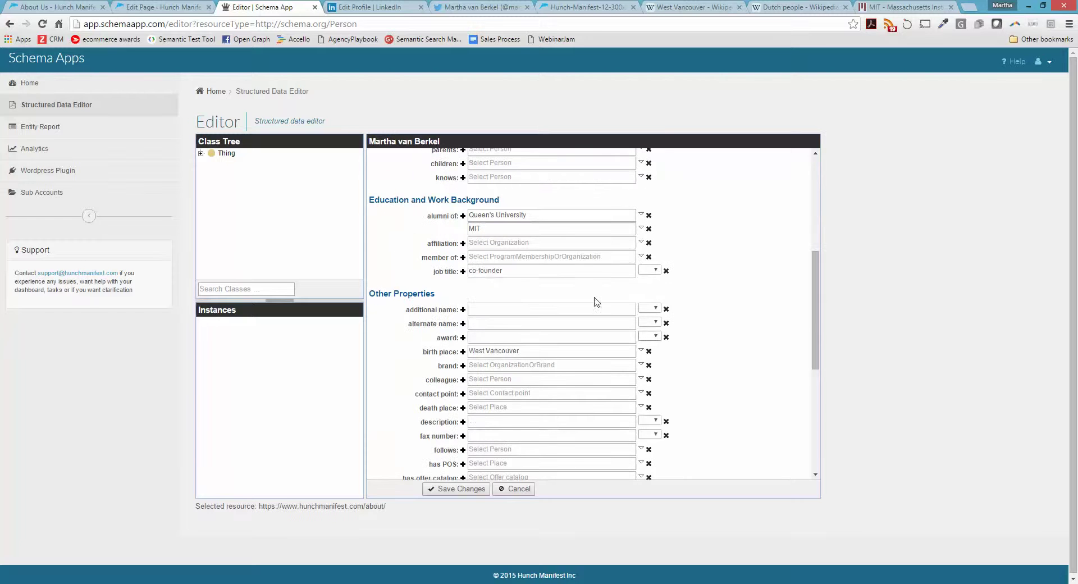
pyautogui.scroll(-2, 501, 240)
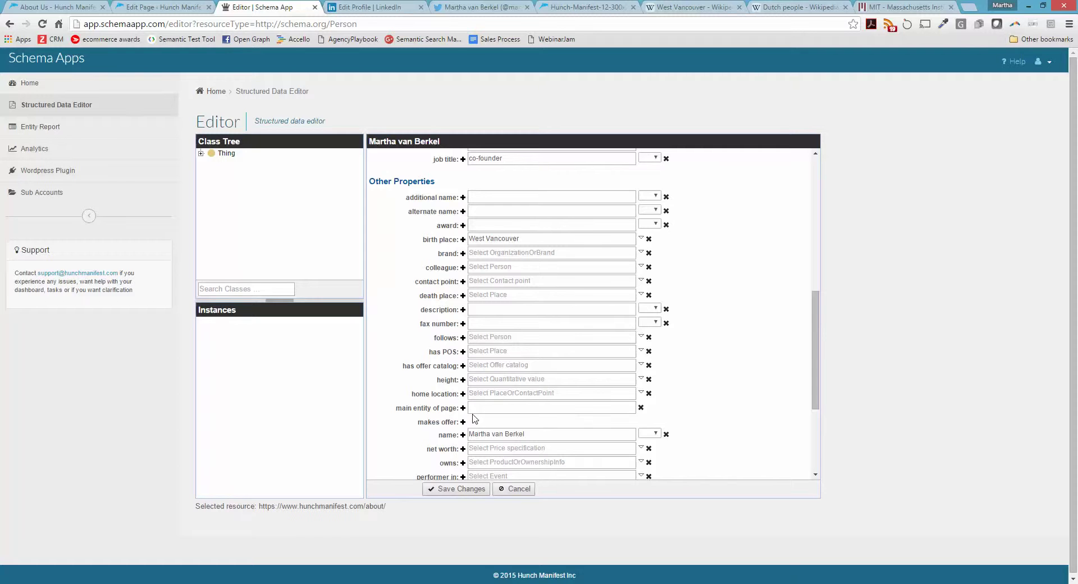
pyautogui.scroll(-1, 473, 415)
pyautogui.scroll(-1, 473, 414)
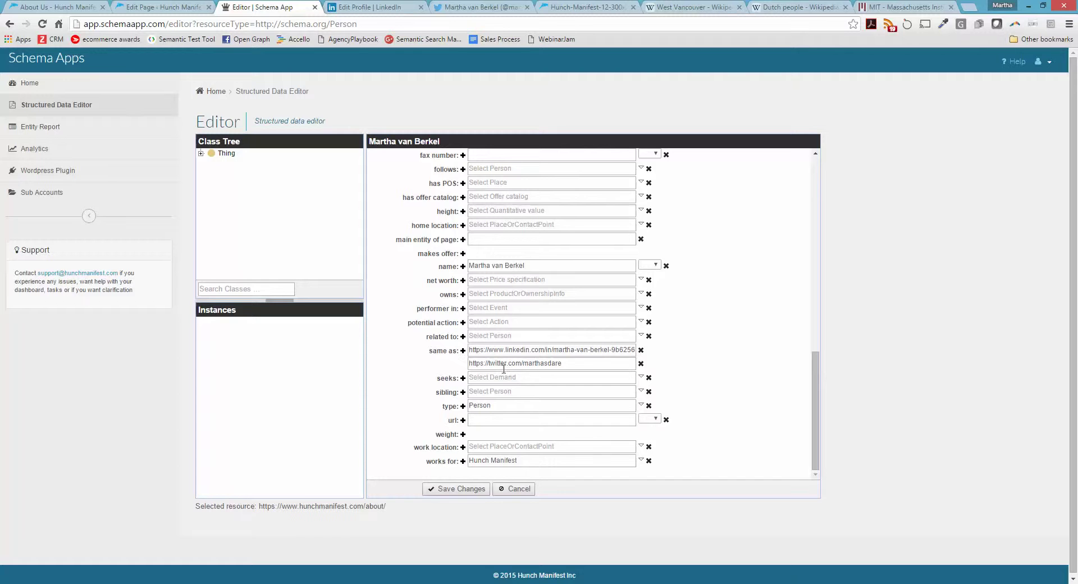
pyautogui.click(462, 351)
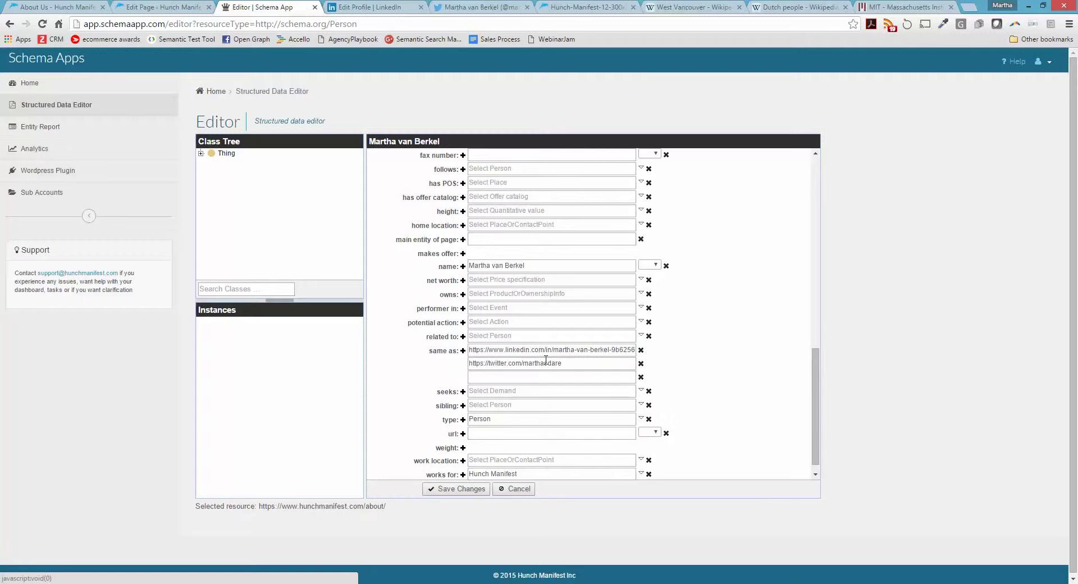
# Find the person's Google+ profile in a new tab and paste its address into the third same as field
pyautogui.click(535, 376)
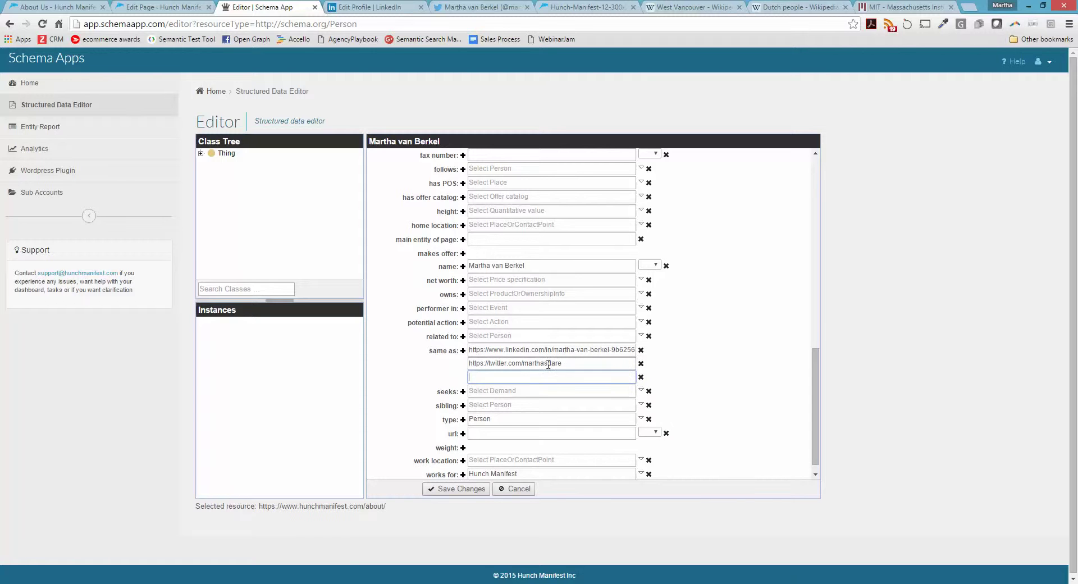
pyautogui.click(972, 9)
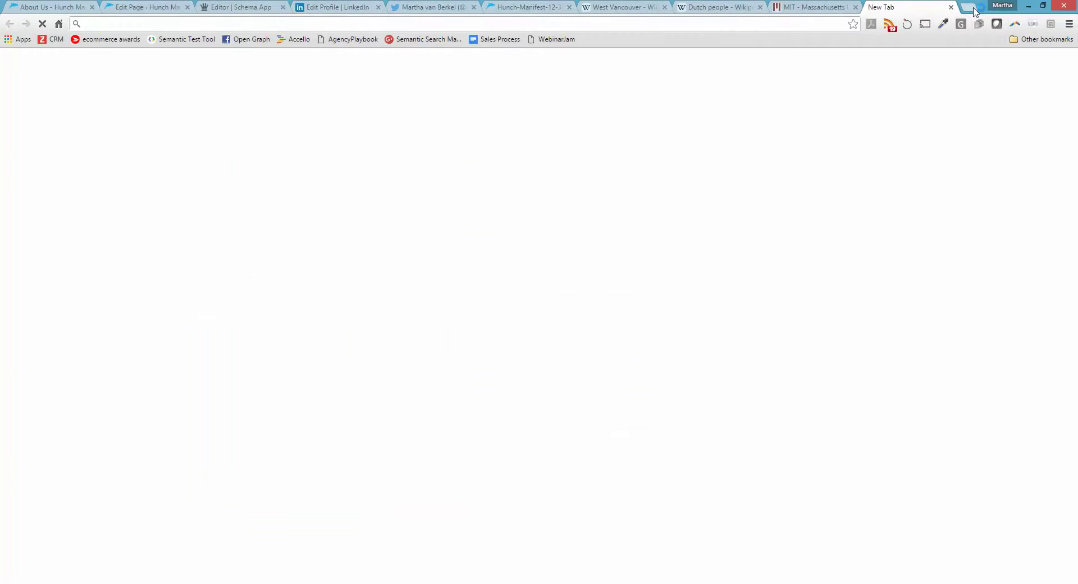
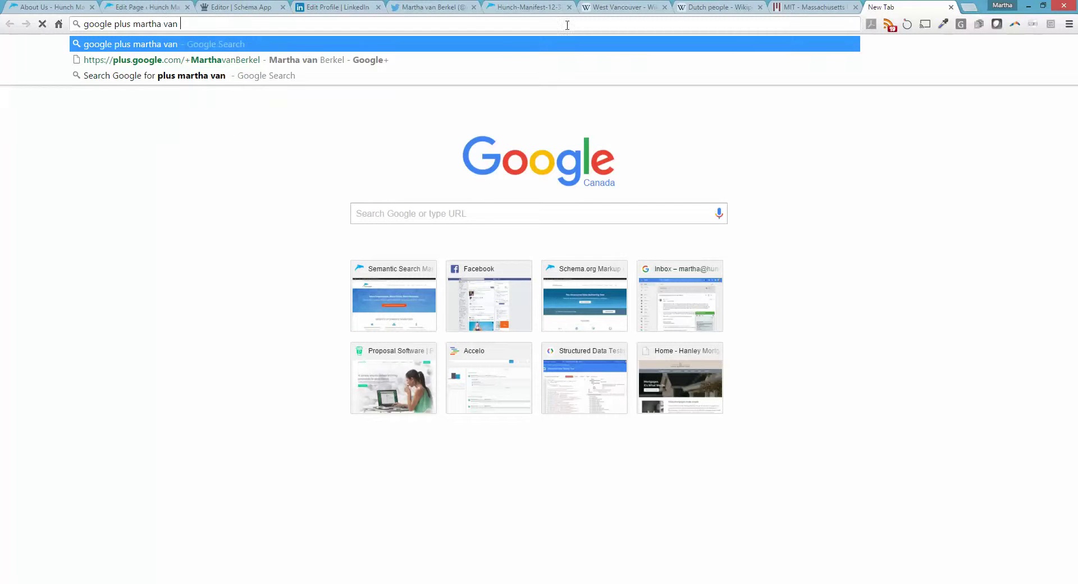
pyautogui.click(306, 61)
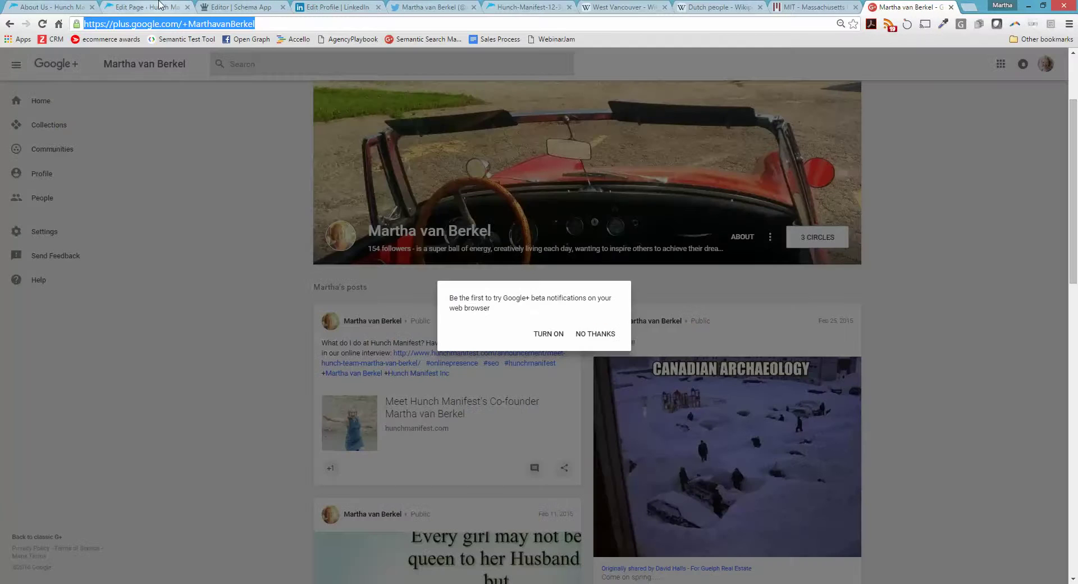
pyautogui.click(159, 6)
pyautogui.click(233, 6)
pyautogui.hotkey('ctrl', 'v')
pyautogui.scroll(-1, 709, 337)
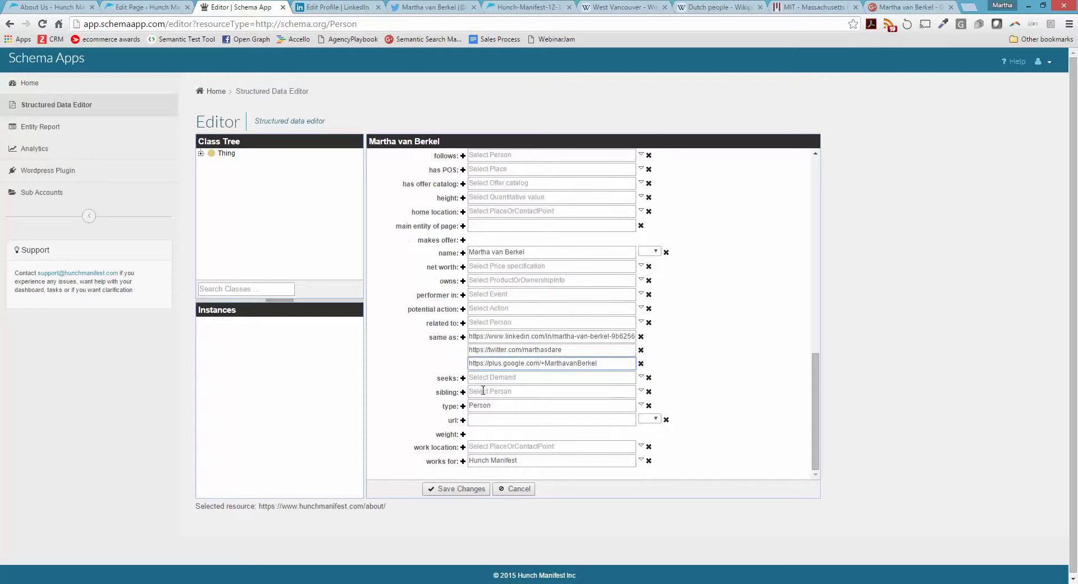
# Save the Person entity and scroll its summary to check the three same as links
pyautogui.click(479, 420)
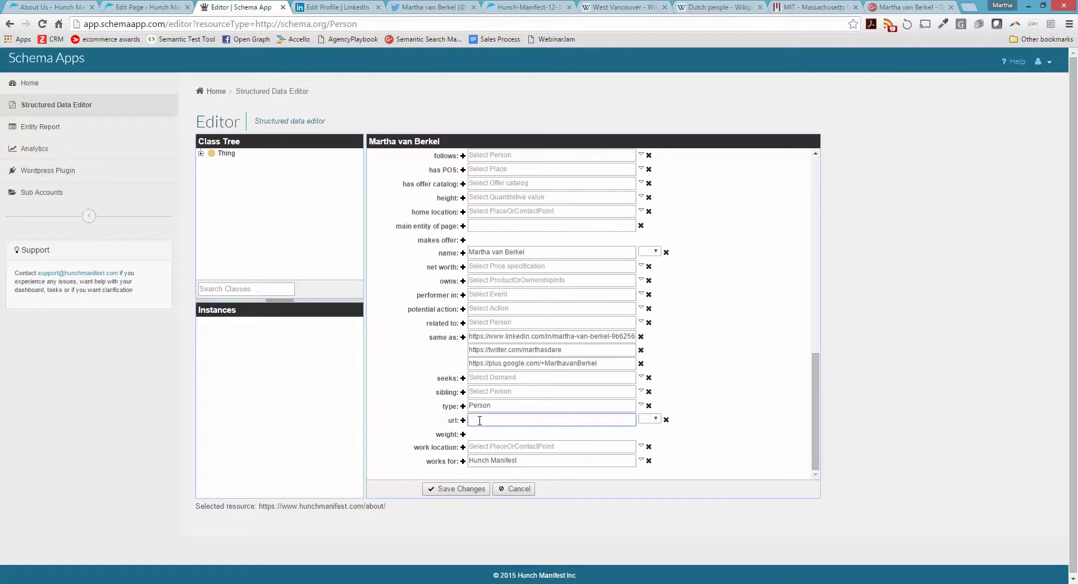
pyautogui.click(458, 489)
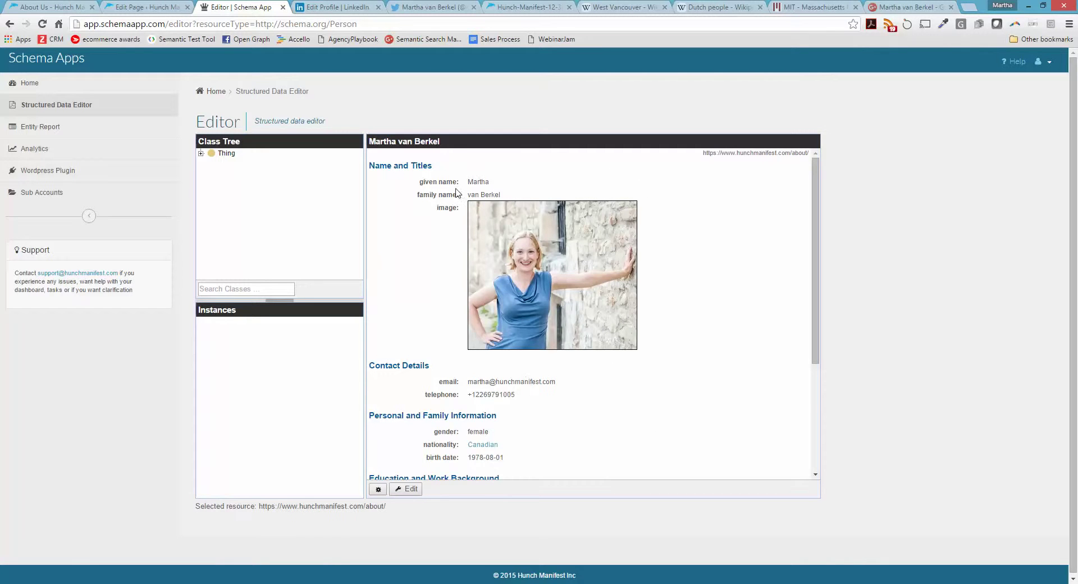
pyautogui.scroll(-1, 561, 417)
pyautogui.scroll(-2, 575, 418)
pyautogui.scroll(3, 587, 413)
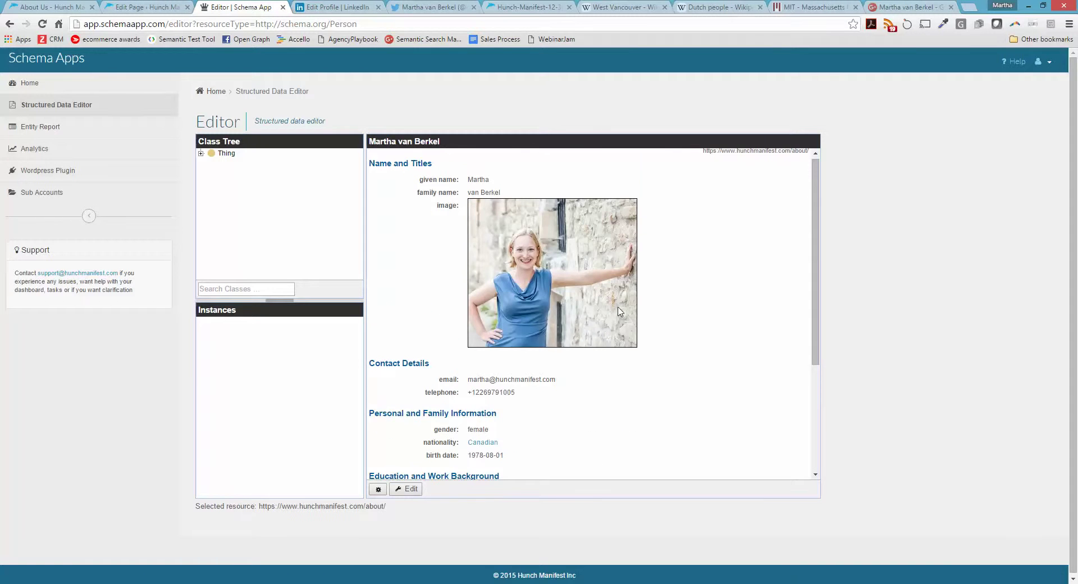
pyautogui.scroll(-3, 617, 308)
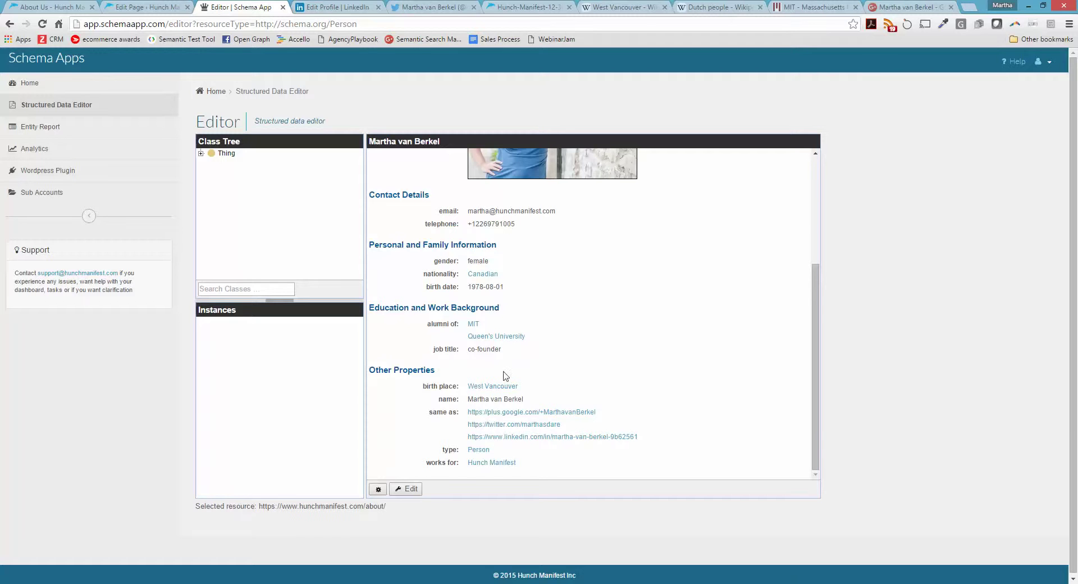
pyautogui.click(378, 490)
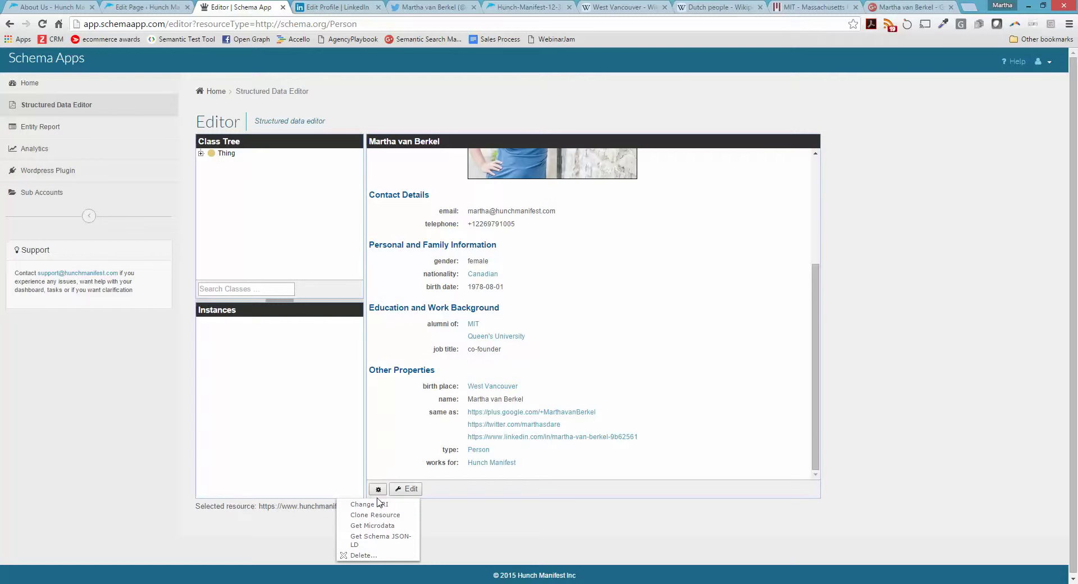
# Generate the Person's JSON-LD with Get Schema JSON-LD, select the whole script, and start a new tab
pyautogui.click(380, 540)
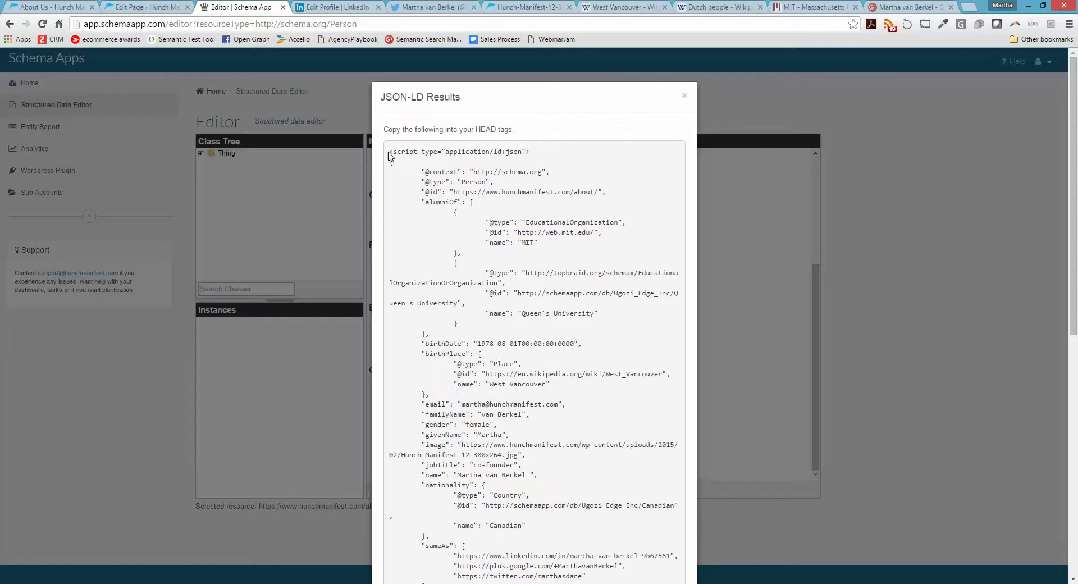
pyautogui.moveTo(388, 154); pyautogui.dragTo(471, 477)
pyautogui.hotkey('ctrl', 'c')
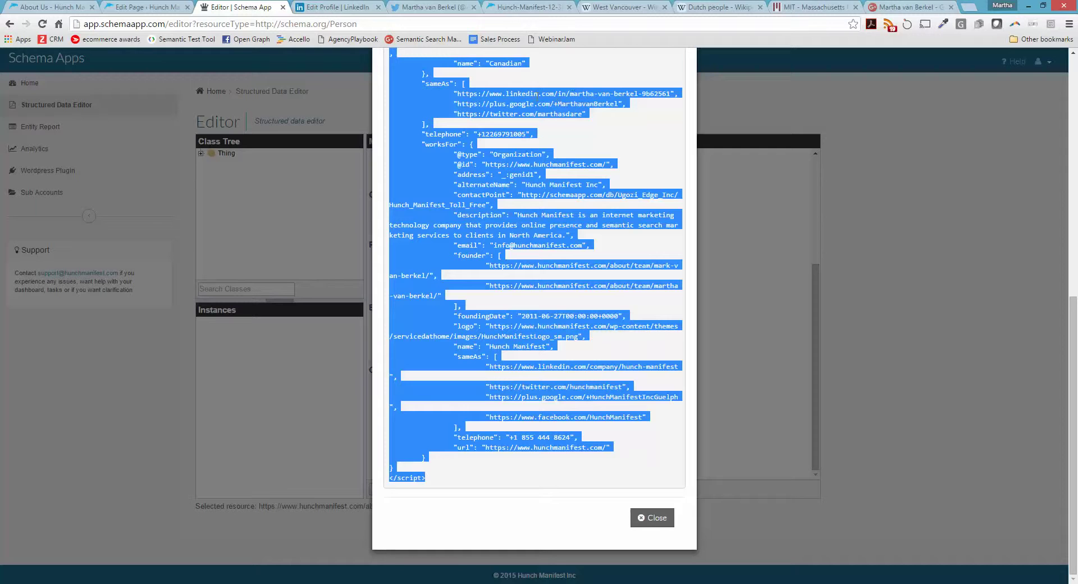
pyautogui.click(973, 7)
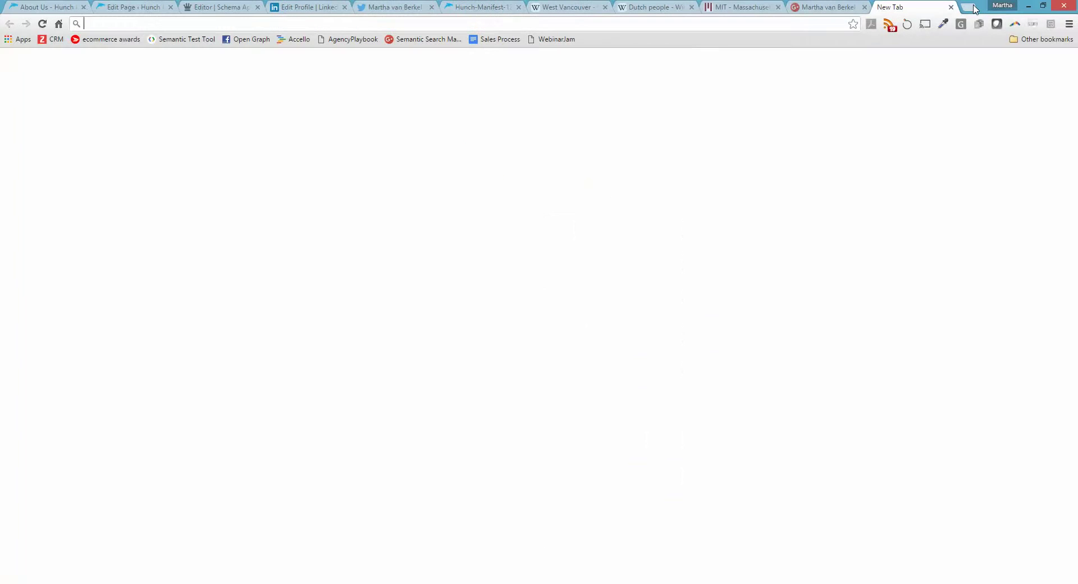
# Paste the JSON-LD into Google's Structured Data Testing Tool, validate it (4 errors), and return to Schema App
pyautogui.click(177, 40)
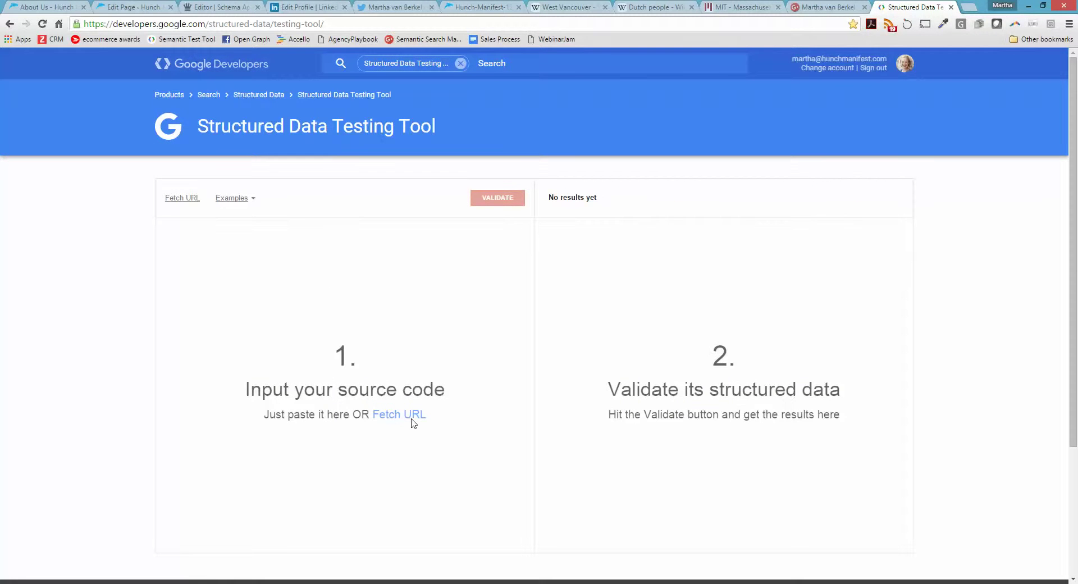
pyautogui.click(413, 425)
pyautogui.hotkey('ctrl', 'v')
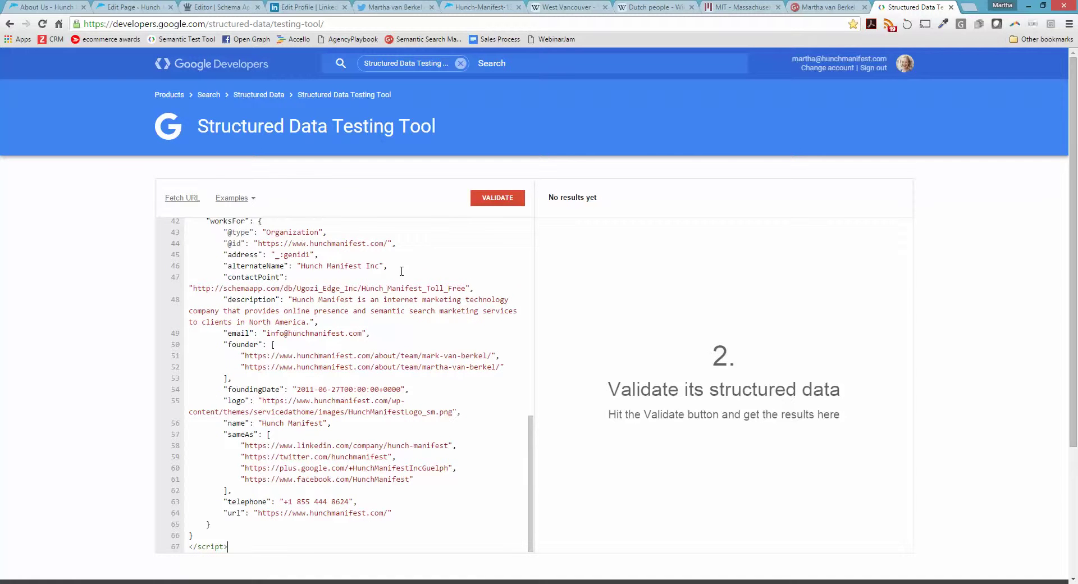
pyautogui.click(497, 197)
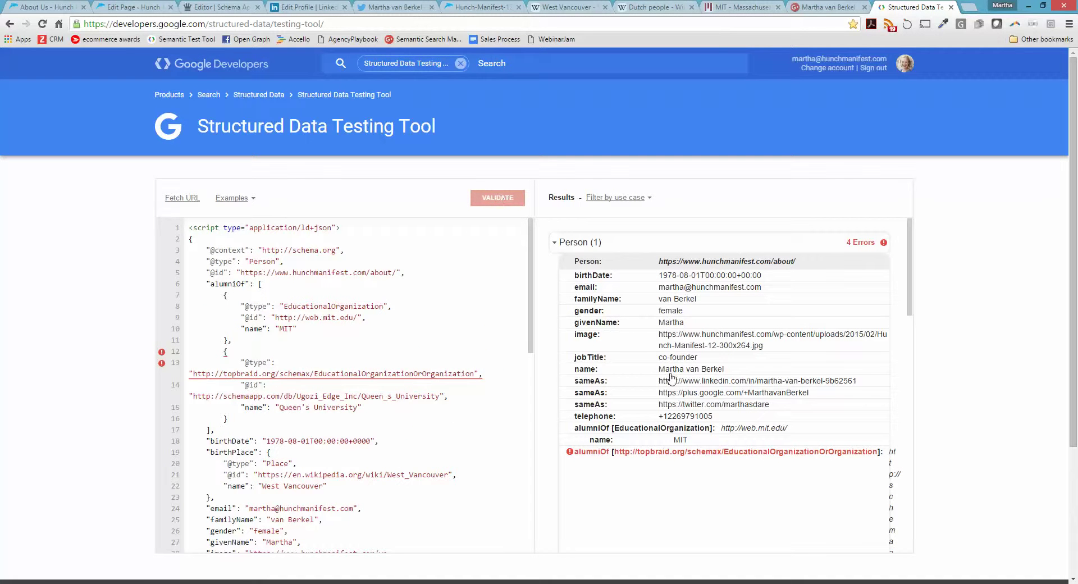
pyautogui.moveTo(908, 314); pyautogui.dragTo(927, 532)
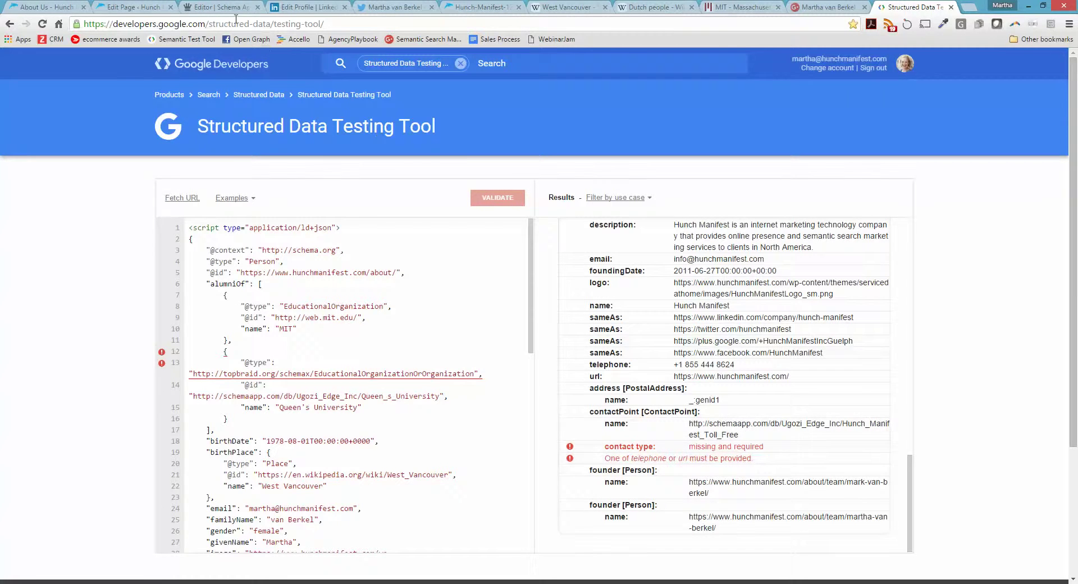
pyautogui.click(228, 8)
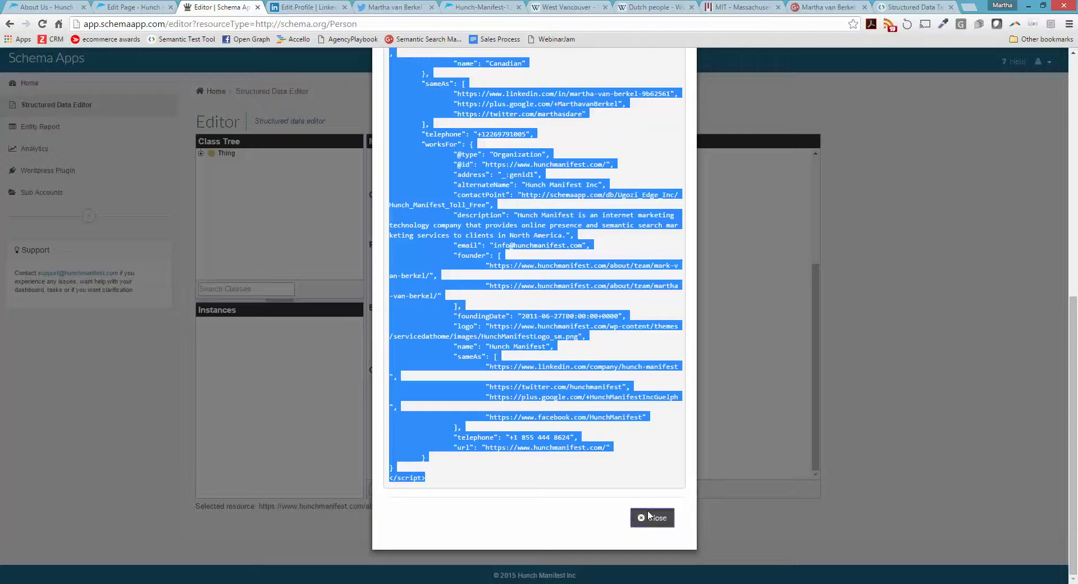
pyautogui.click(650, 517)
# Edit the Person entity and go down to its empty contact point field under Other Properties
pyautogui.click(398, 493)
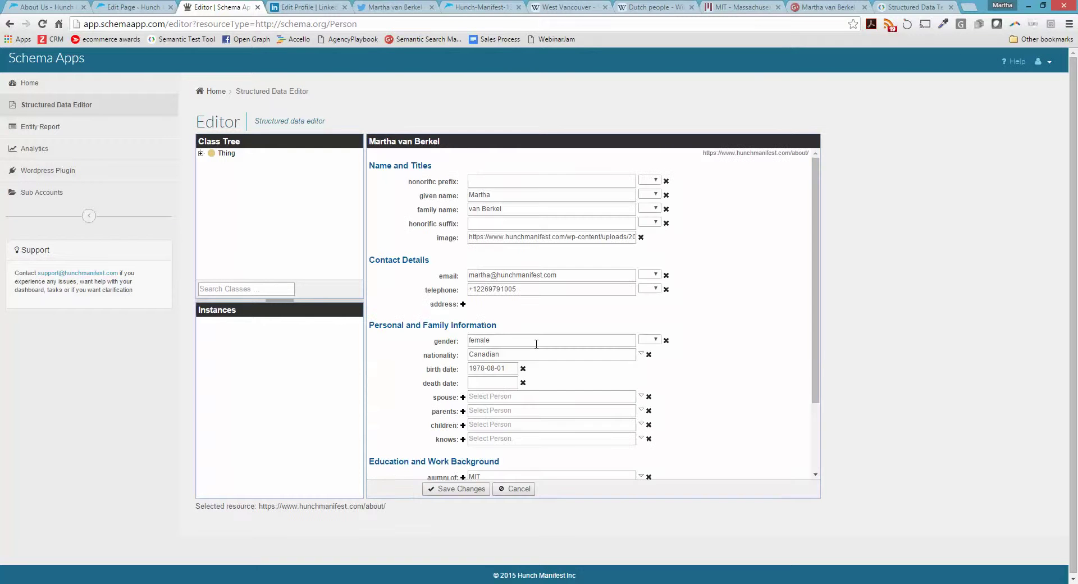
pyautogui.scroll(-2, 605, 352)
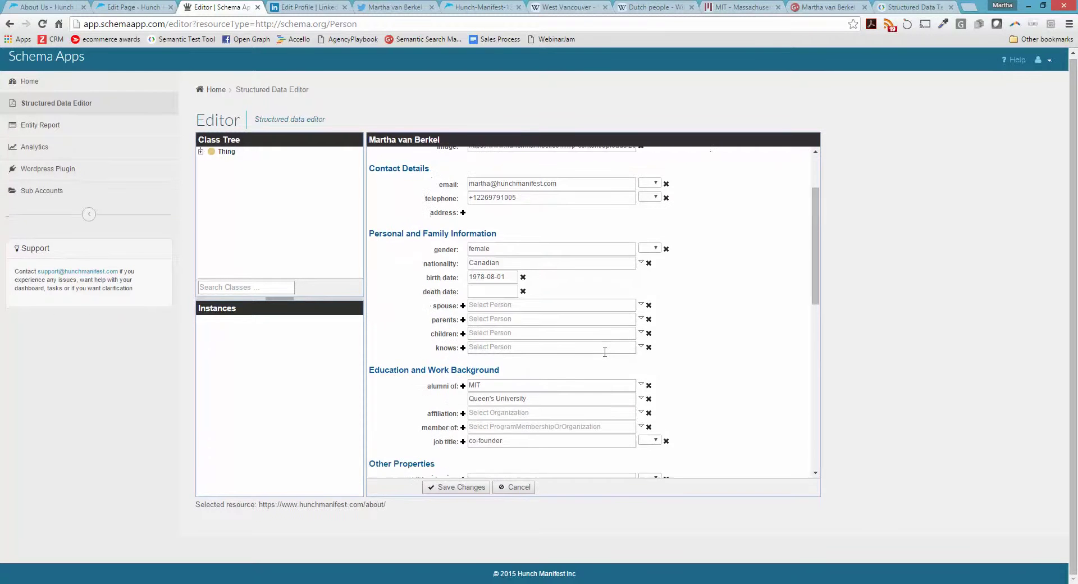
pyautogui.scroll(-3, 605, 351)
pyautogui.scroll(-1, 605, 352)
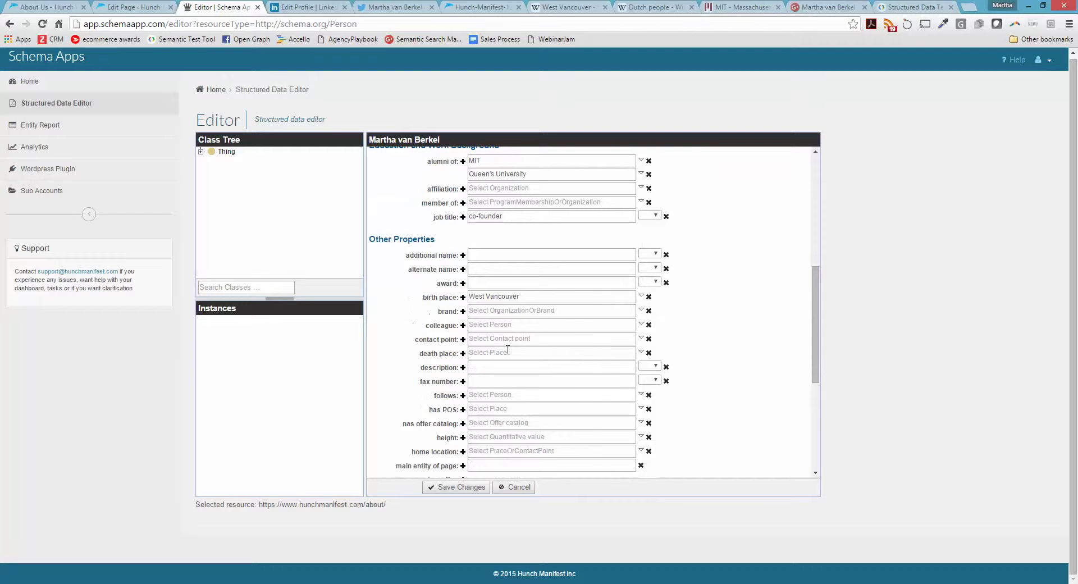
pyautogui.click(532, 340)
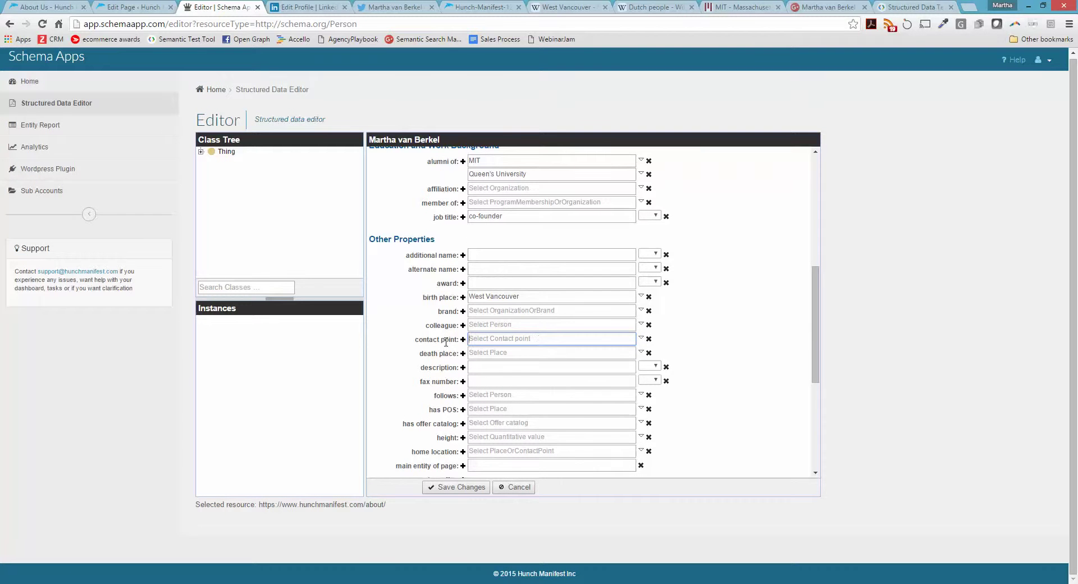
pyautogui.moveTo(446, 342)
# Inspect the missing contact type error, read Google's Corporate Contacts guide, then return to the editor
pyautogui.click(912, 6)
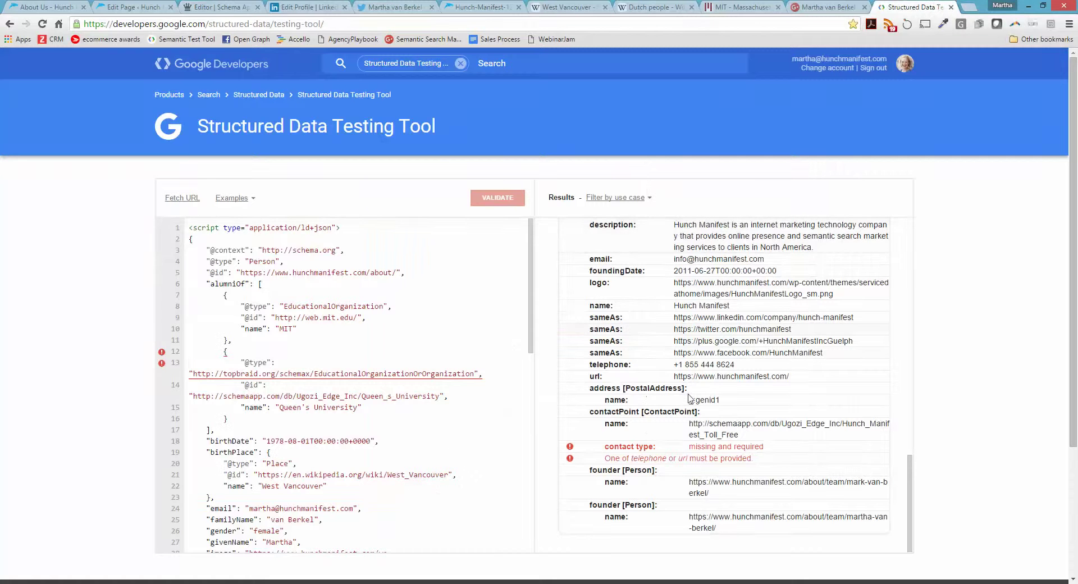
pyautogui.click(611, 451)
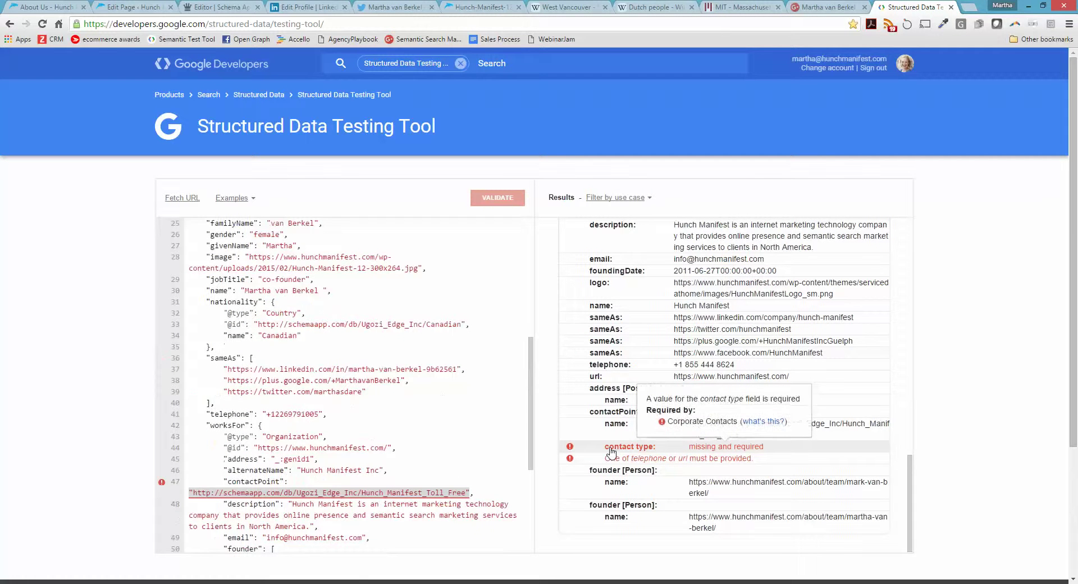
pyautogui.click(767, 421)
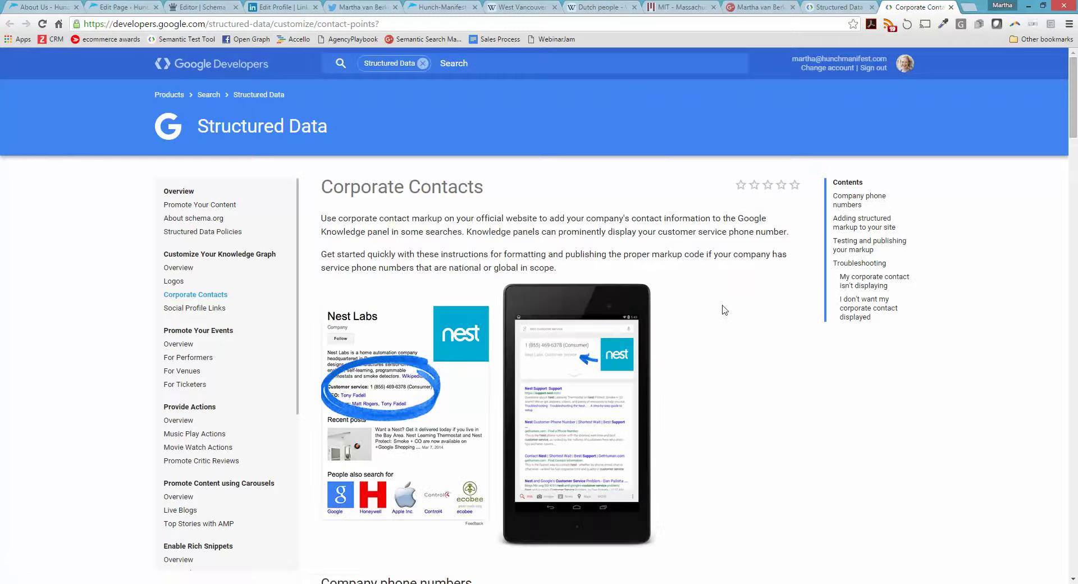
pyautogui.scroll(-3, 724, 322)
pyautogui.scroll(-2, 707, 309)
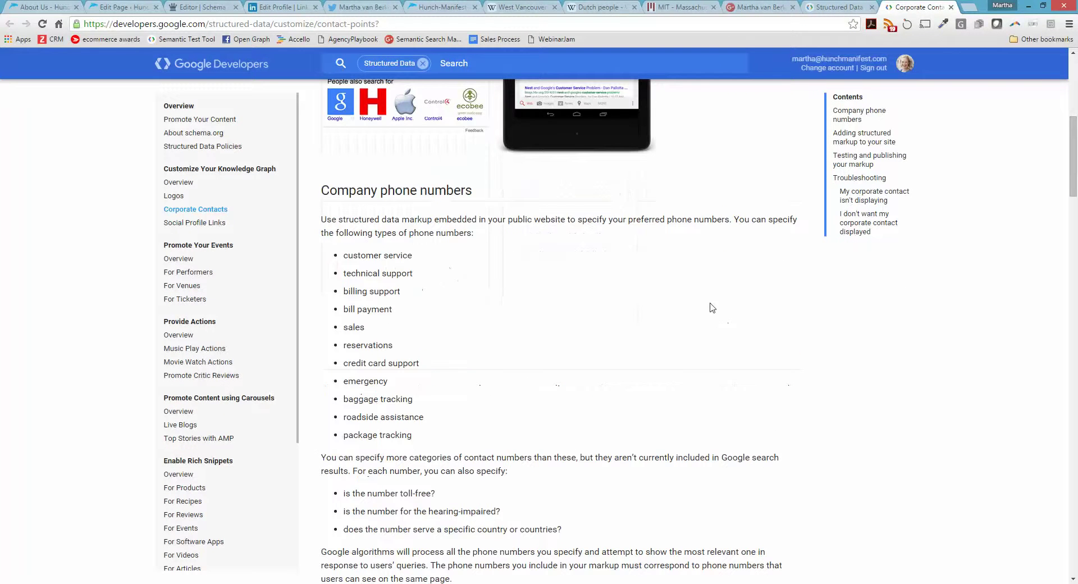
pyautogui.scroll(-3, 712, 323)
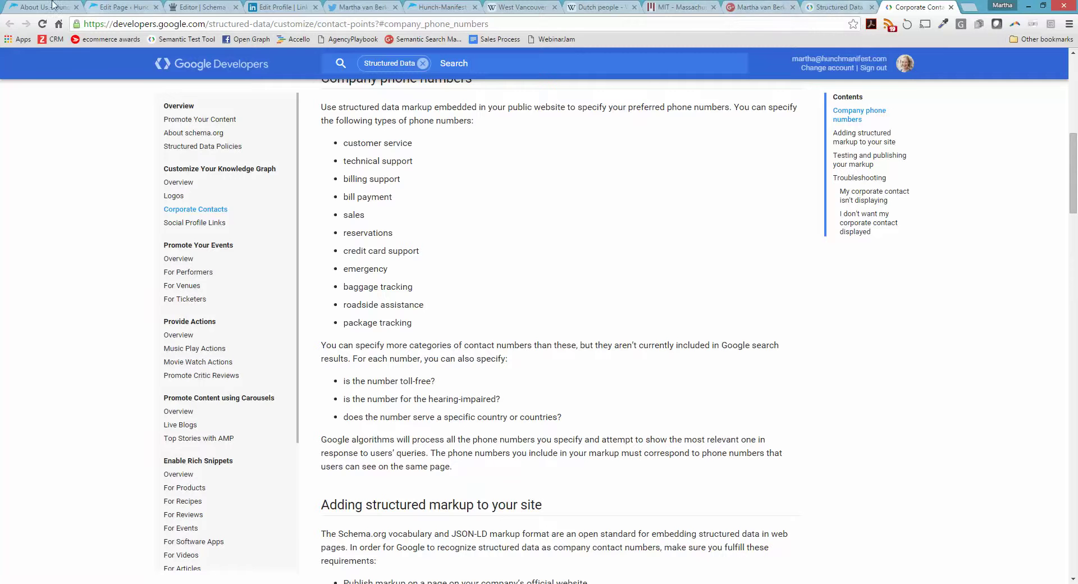
pyautogui.click(207, 6)
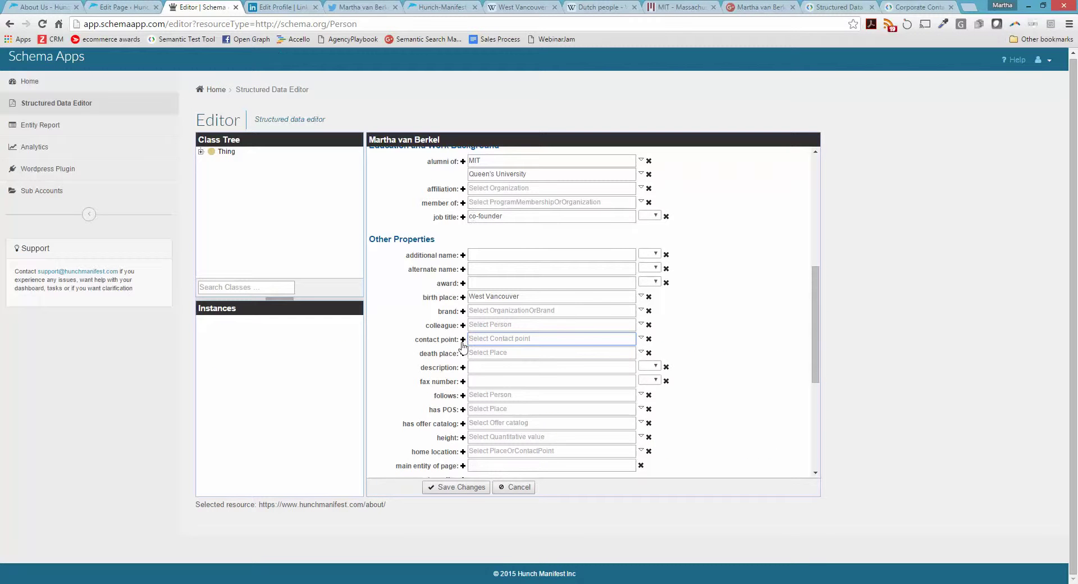
# Create a new contact point named for the person's mobile phone, link it, and save the profile
pyautogui.click(642, 338)
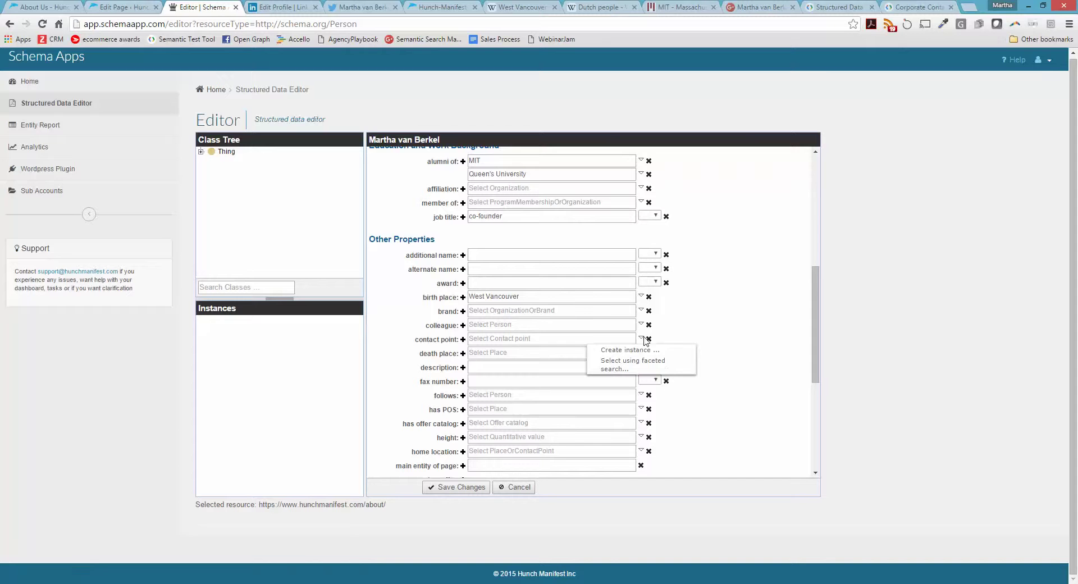
pyautogui.click(630, 351)
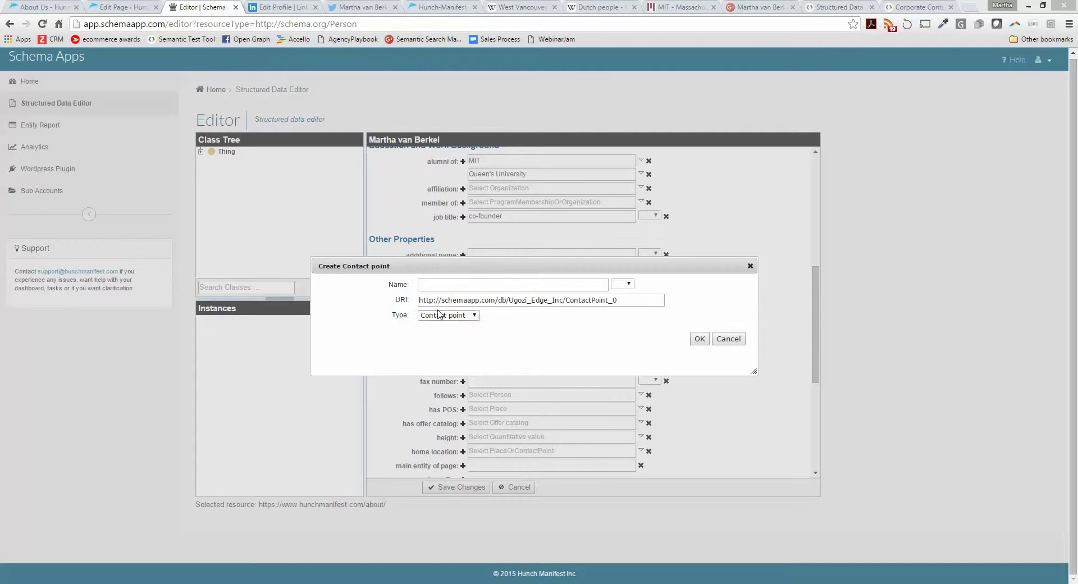
pyautogui.click(433, 286)
pyautogui.write('Martha Mobile Phone')
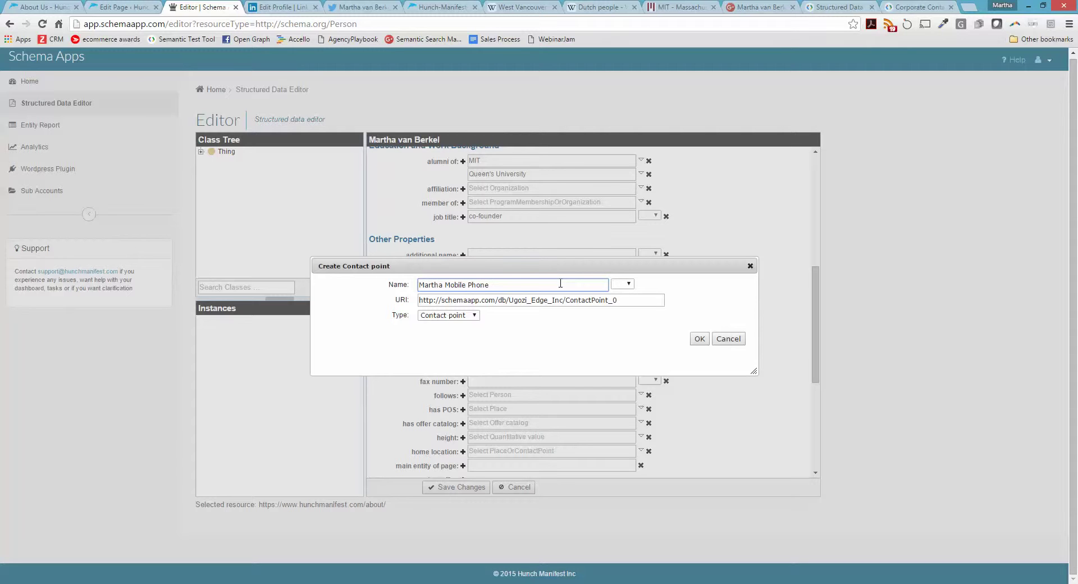
pyautogui.moveTo(629, 300); pyautogui.dragTo(418, 300)
pyautogui.click(522, 324)
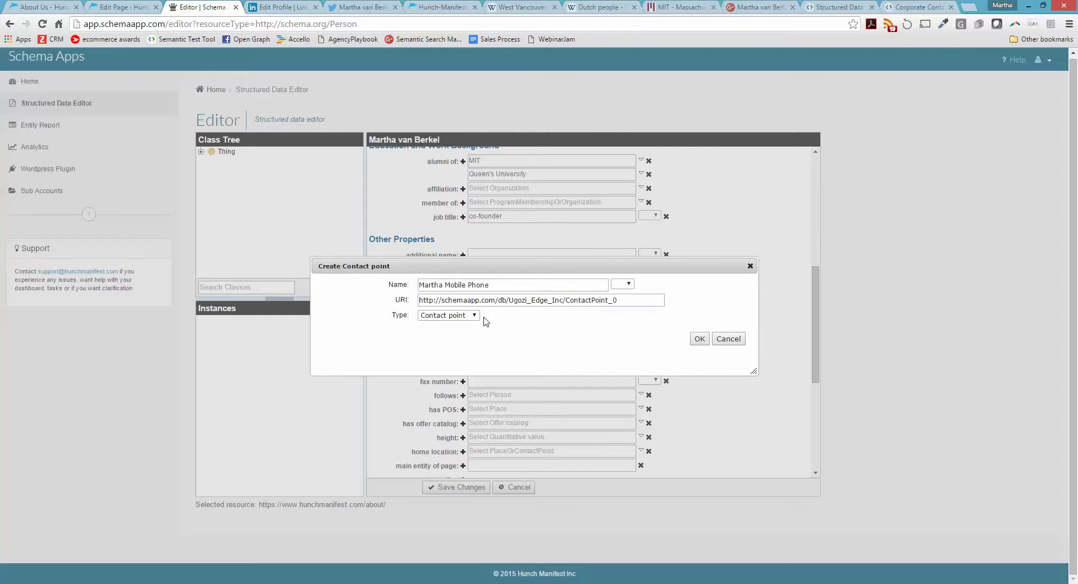
pyautogui.click(699, 339)
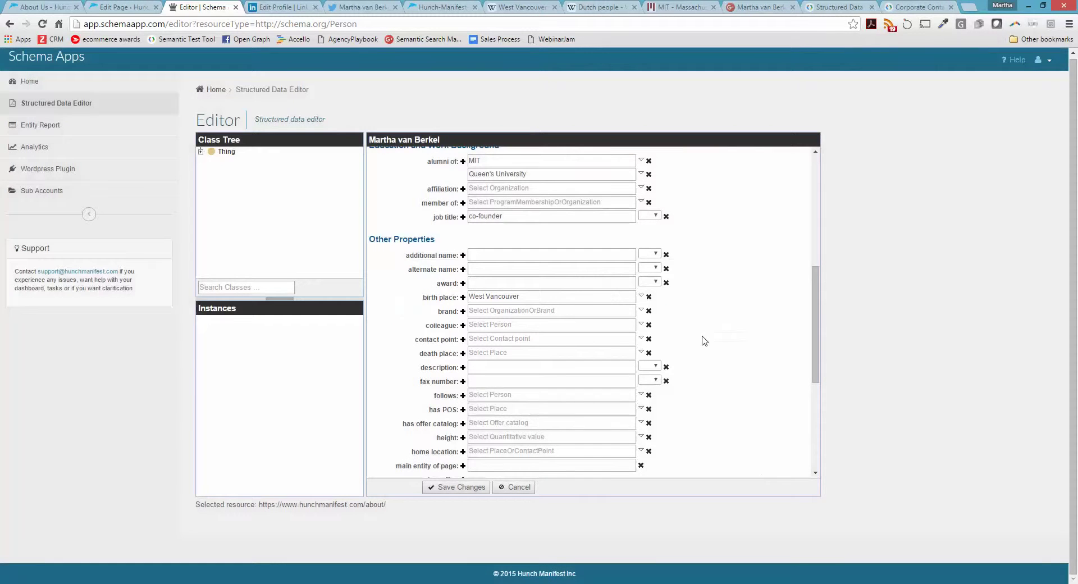
pyautogui.click(461, 486)
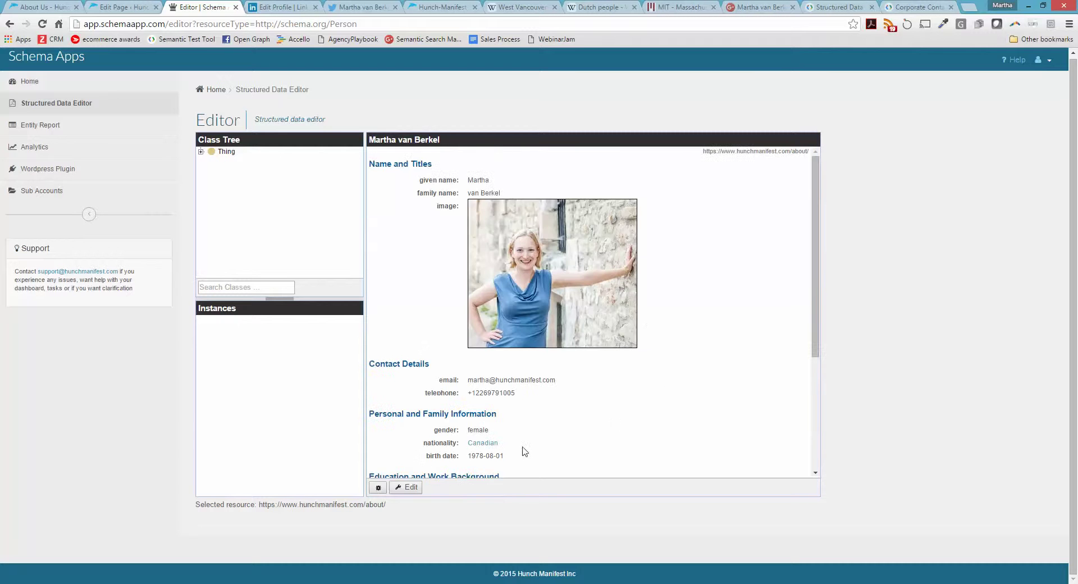
# Open the linked mobile phone contact point for editing
pyautogui.scroll(-2, 621, 417)
pyautogui.scroll(-2, 621, 417)
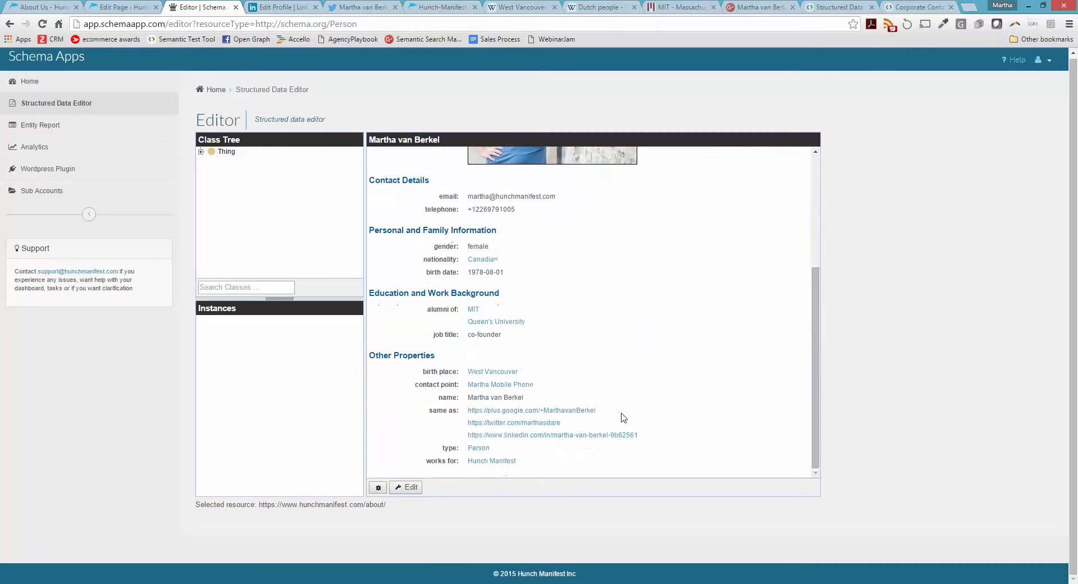
pyautogui.click(500, 384)
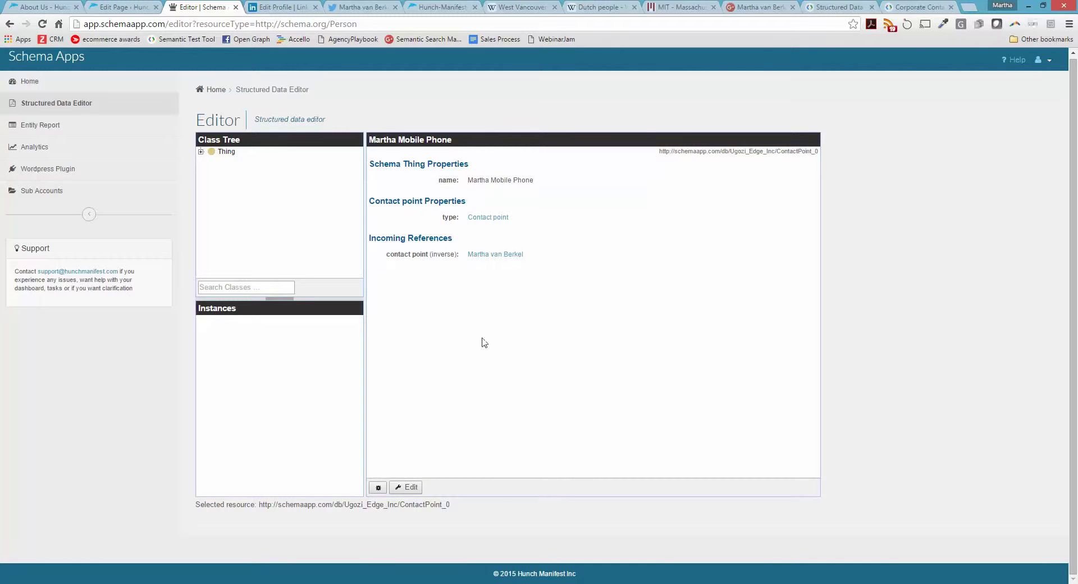
pyautogui.click(405, 487)
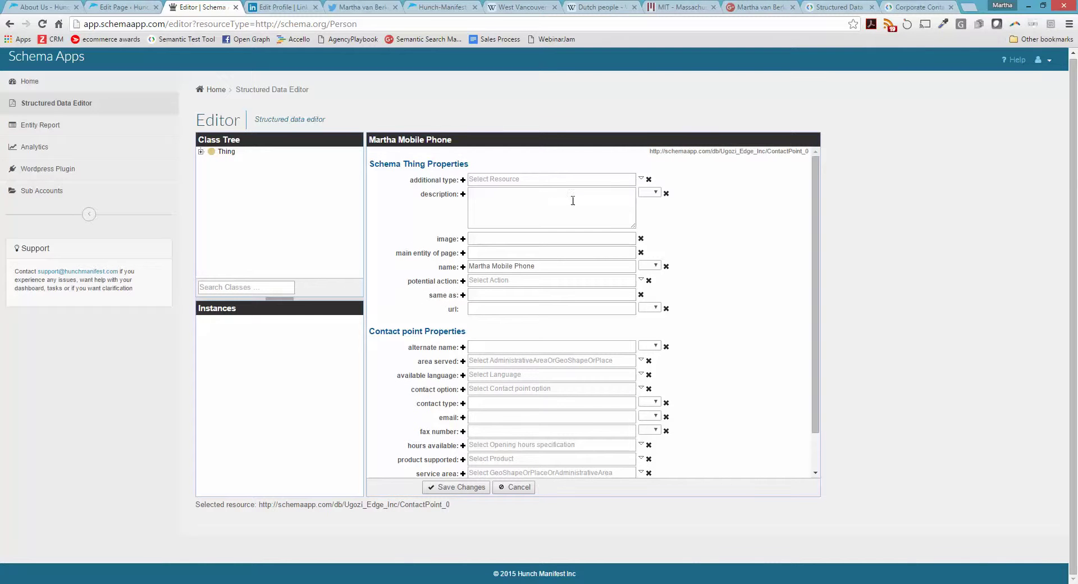
# Enter the contact point's telephone number and e-mail address
pyautogui.scroll(-1, 738, 368)
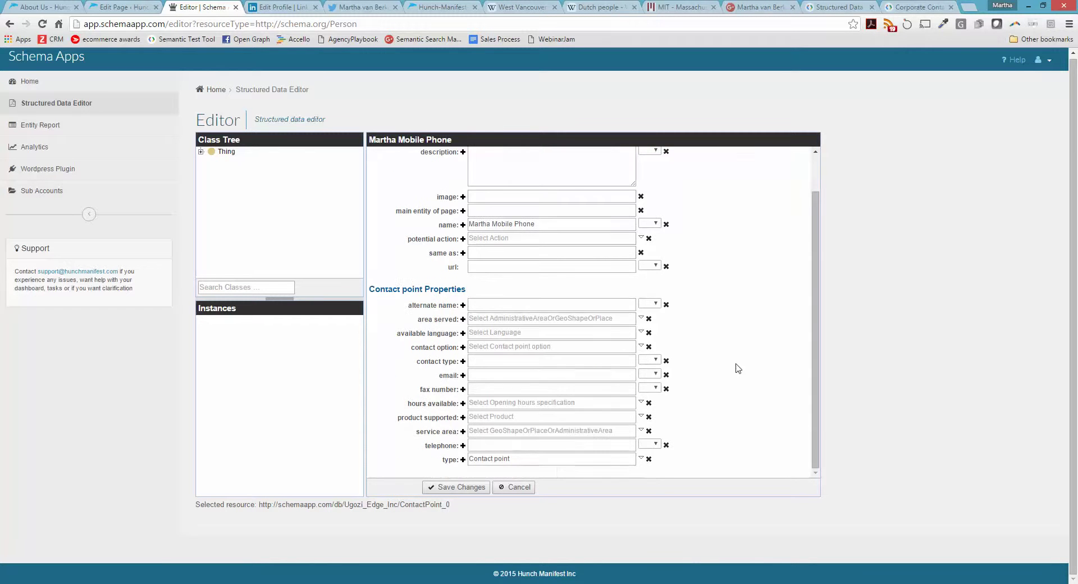
pyautogui.click(512, 446)
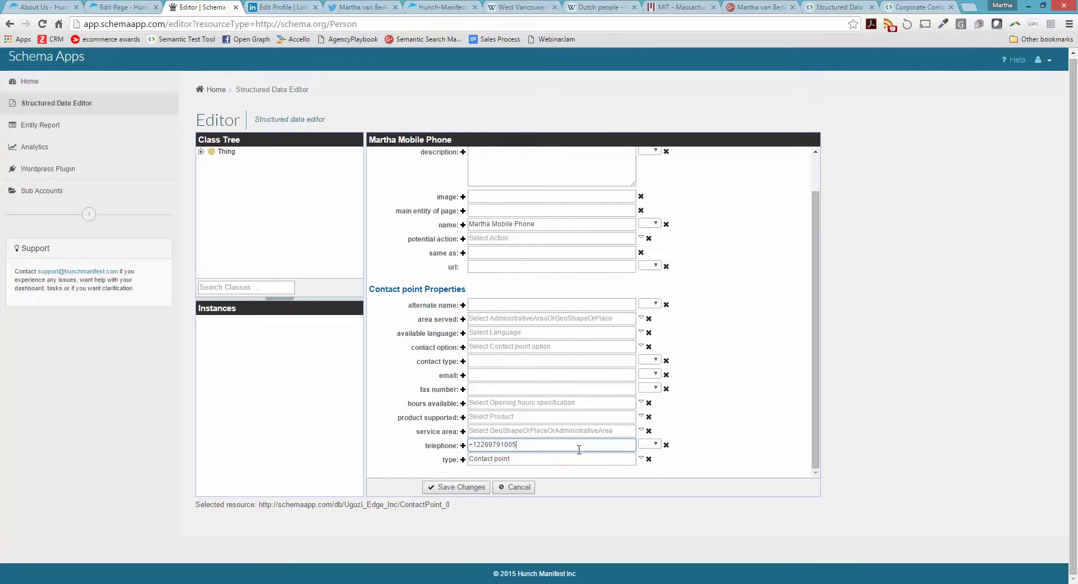
pyautogui.click(529, 373)
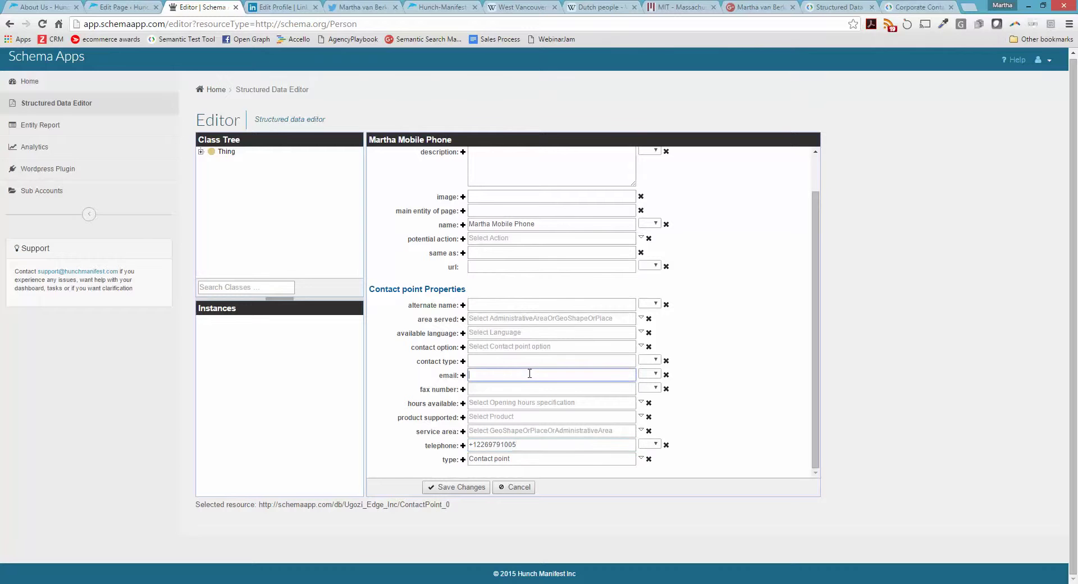
# Describe it as the person's mobile phone number and email, then save and accept the warning
pyautogui.scroll(2, 540, 328)
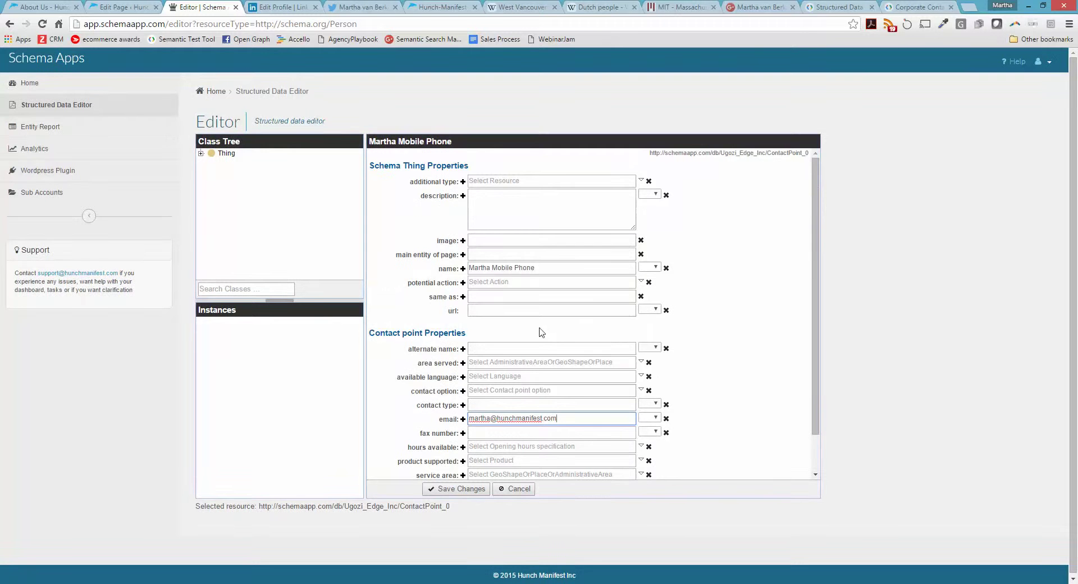
pyautogui.click(498, 213)
pyautogui.write("Martha's Mobile ")
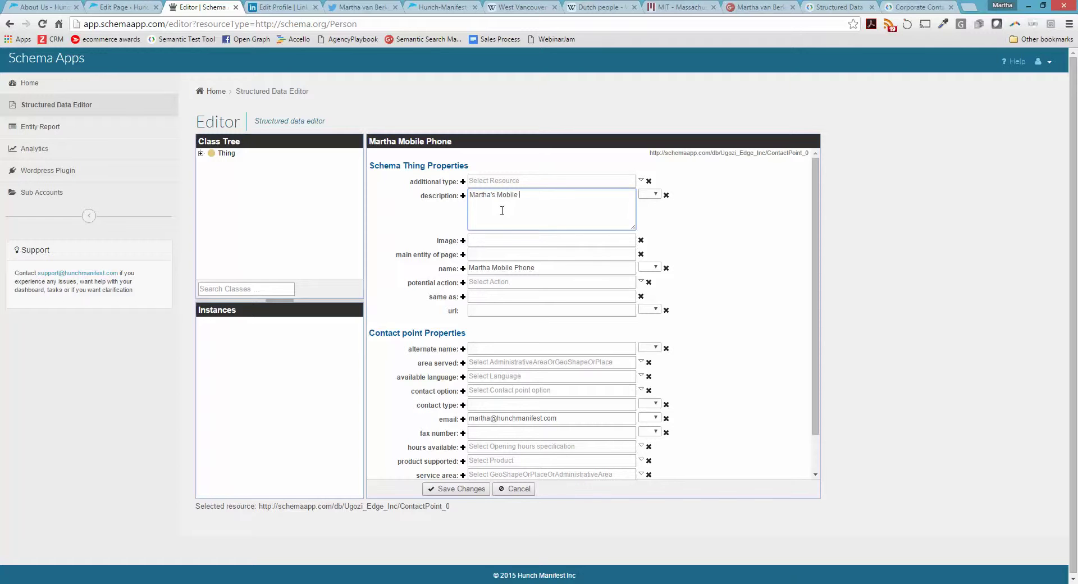
pyautogui.write('Phone Number and Email ad')
pyautogui.write('dress.')
pyautogui.click(462, 488)
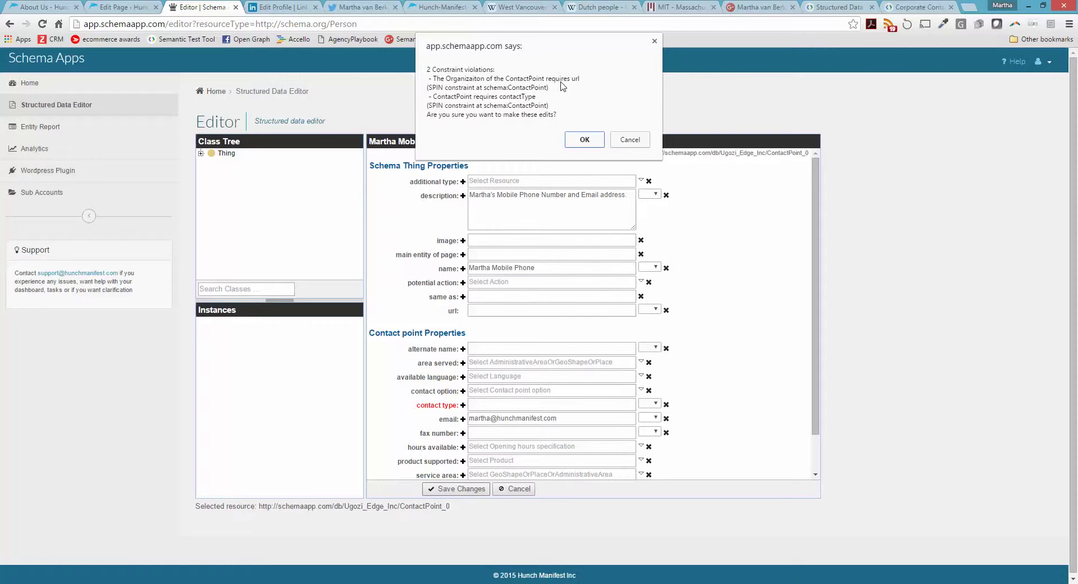
pyautogui.click(587, 141)
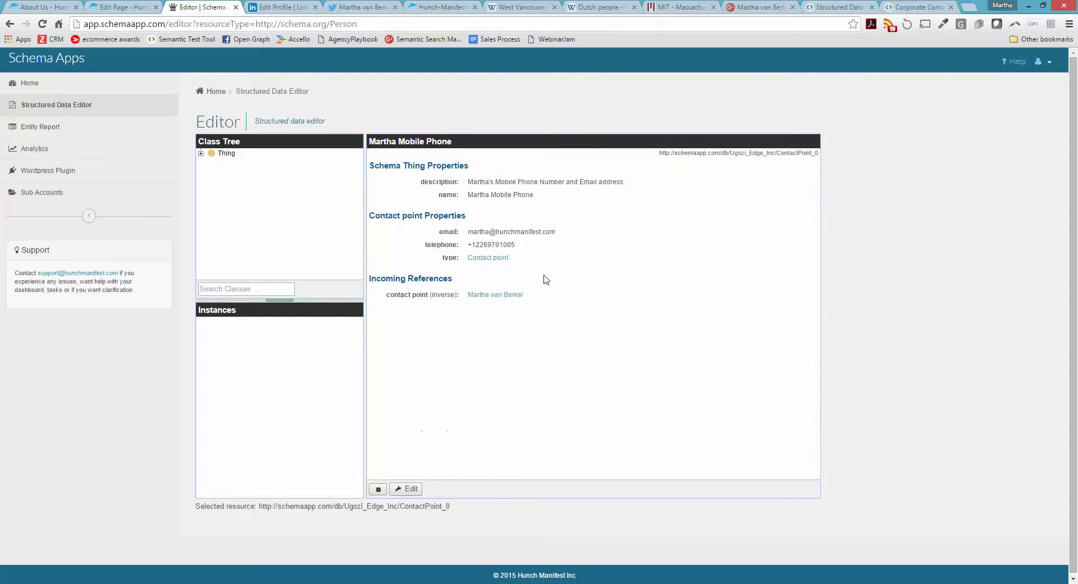
# Set the contact point's contact type to 'Sales and Marketing Contact' and save it
pyautogui.click(409, 488)
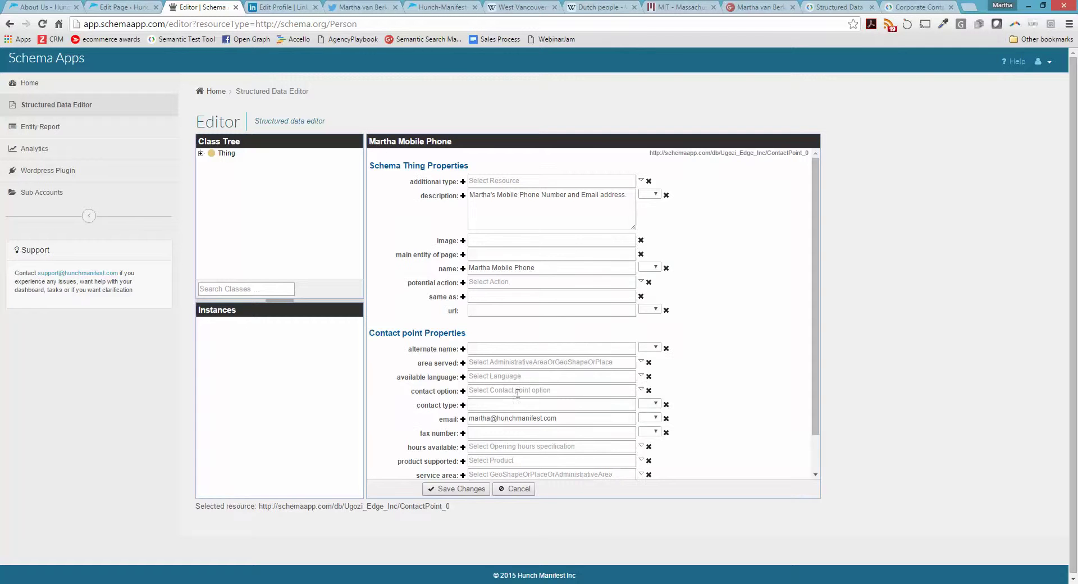
pyautogui.click(494, 402)
pyautogui.moveTo(436, 405)
pyautogui.write('Sales and Marketing C')
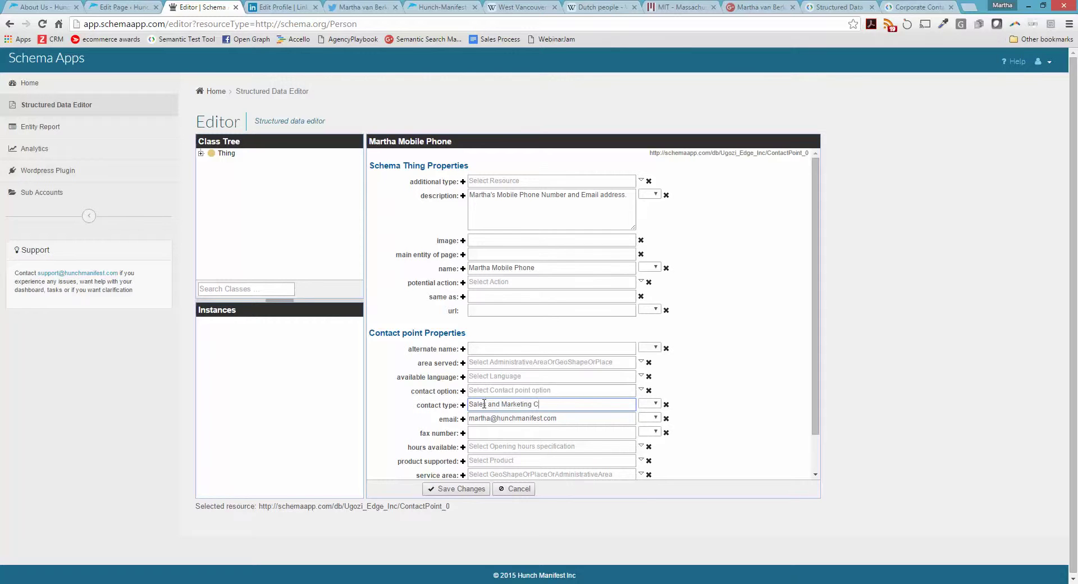
pyautogui.write('ontact')
pyautogui.click(495, 285)
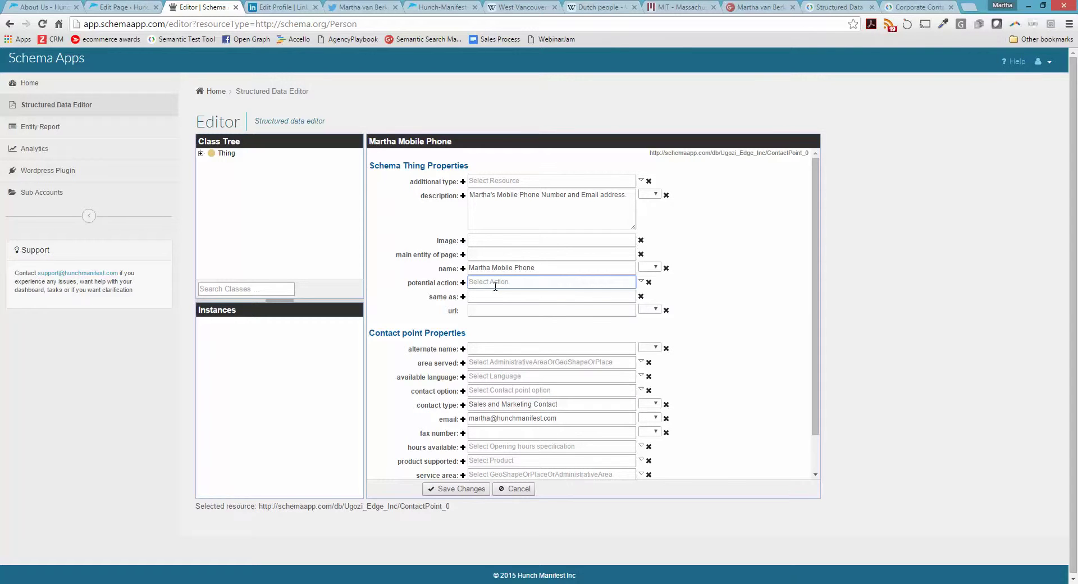
pyautogui.click(492, 310)
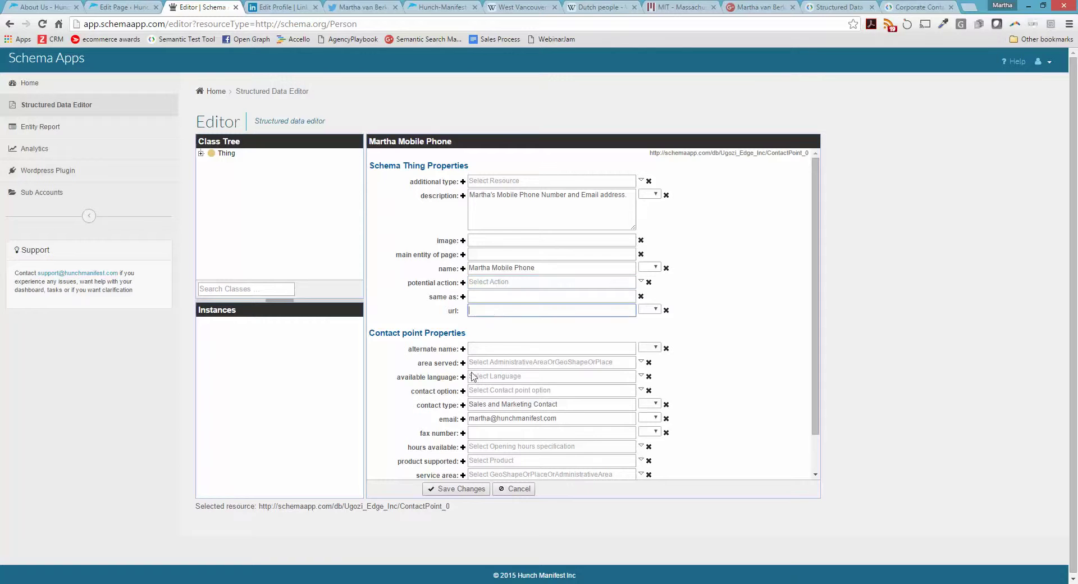
pyautogui.click(449, 489)
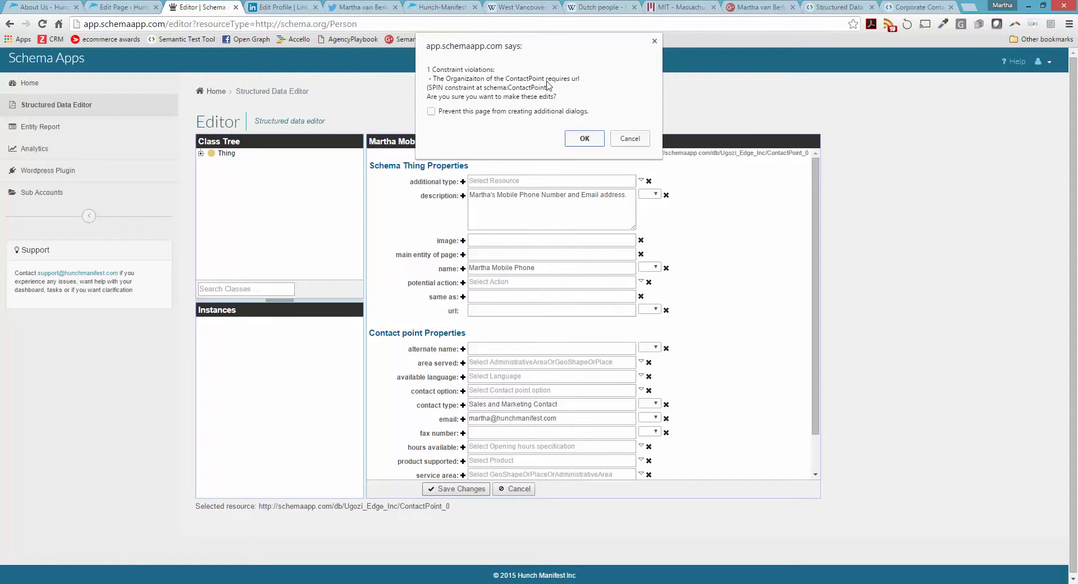
pyautogui.click(584, 139)
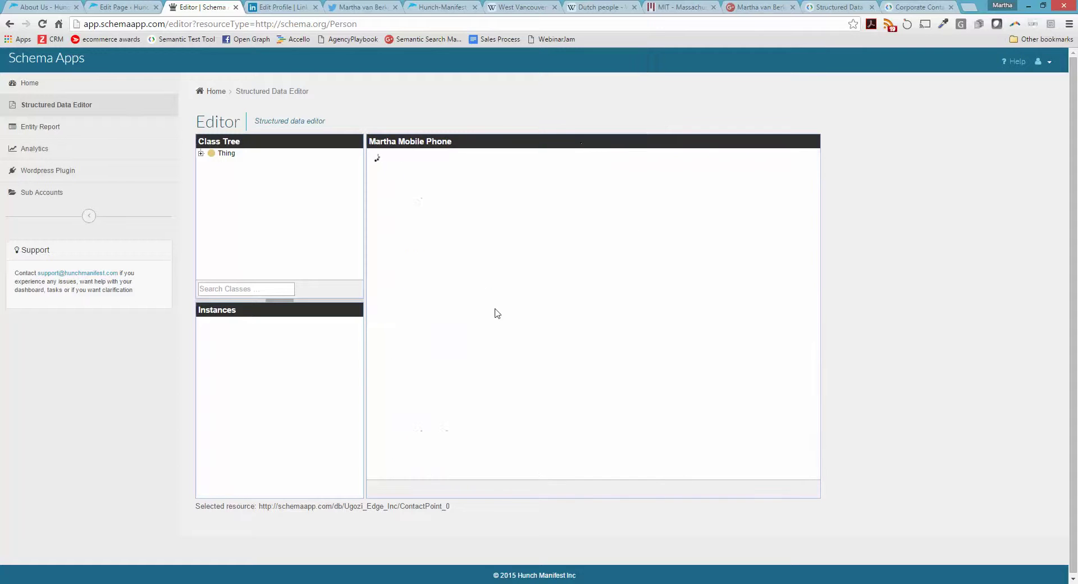
pyautogui.click(409, 488)
pyautogui.click(495, 311)
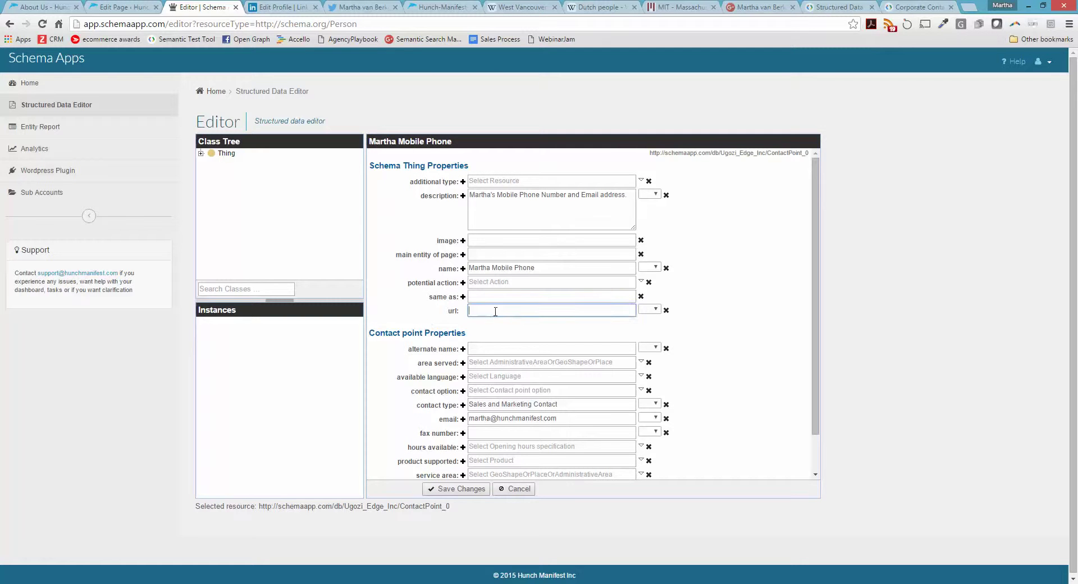
pyautogui.moveTo(454, 311)
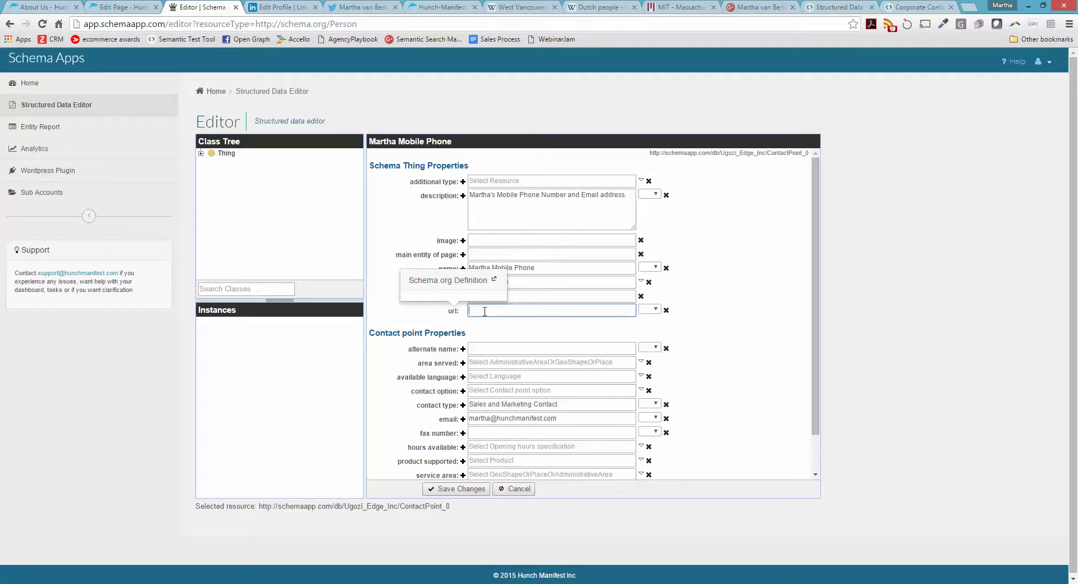
pyautogui.write('www.hunchmanifest.com')
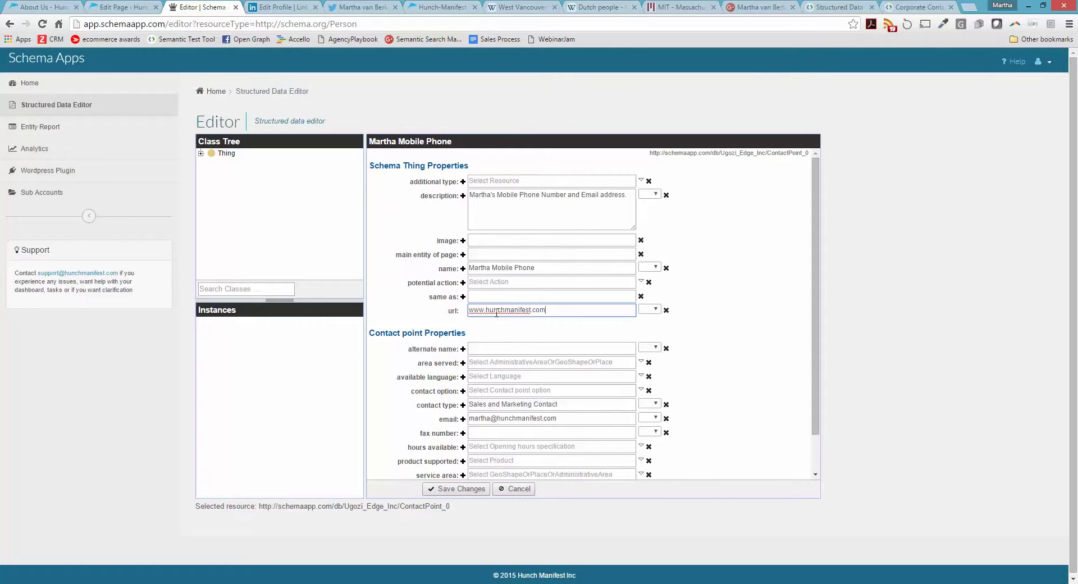
pyautogui.click(546, 323)
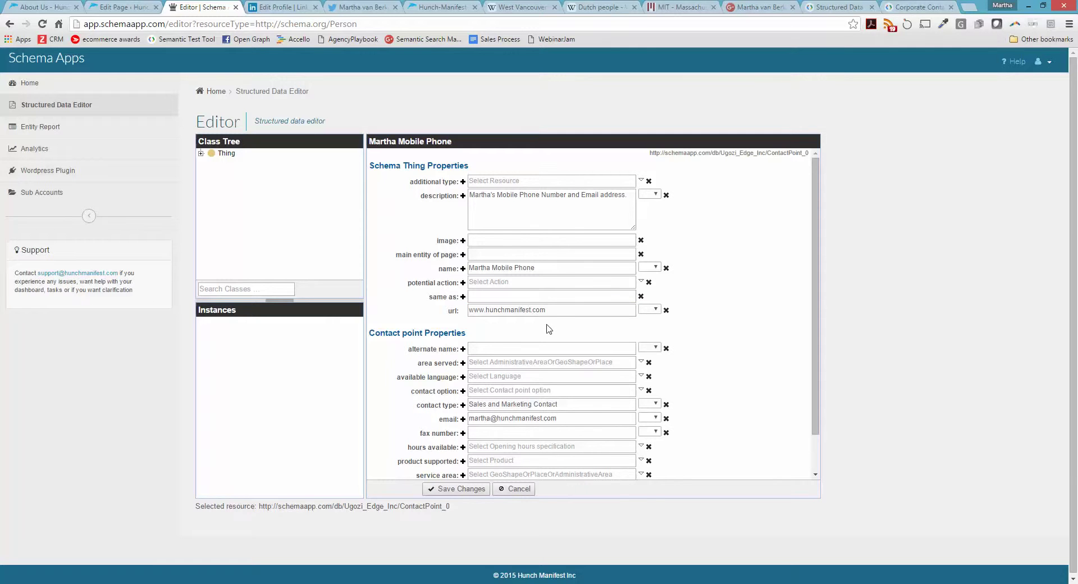
pyautogui.click(650, 309)
pyautogui.click(604, 308)
pyautogui.click(449, 489)
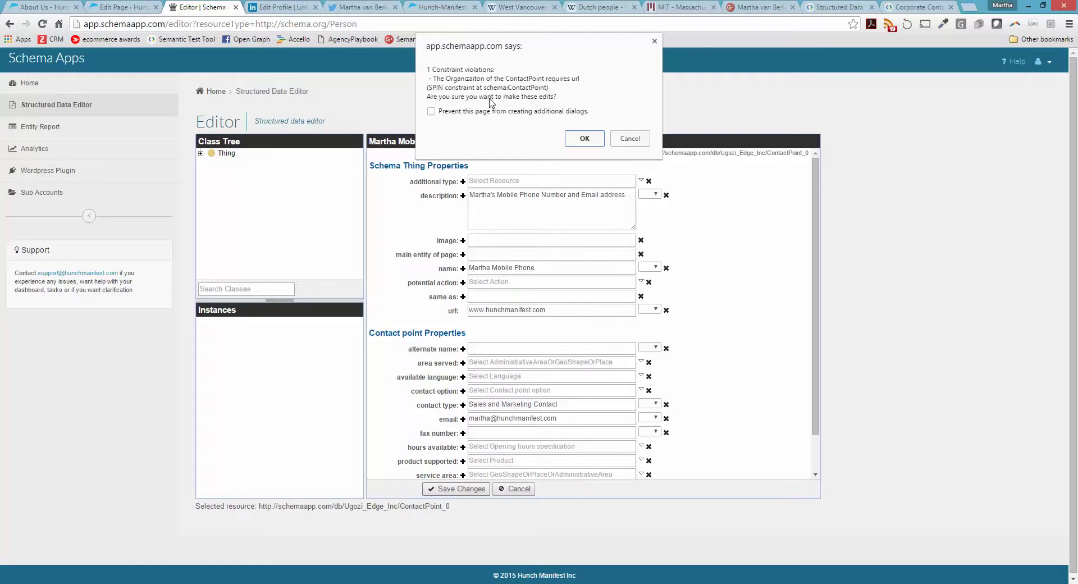
pyautogui.click(586, 140)
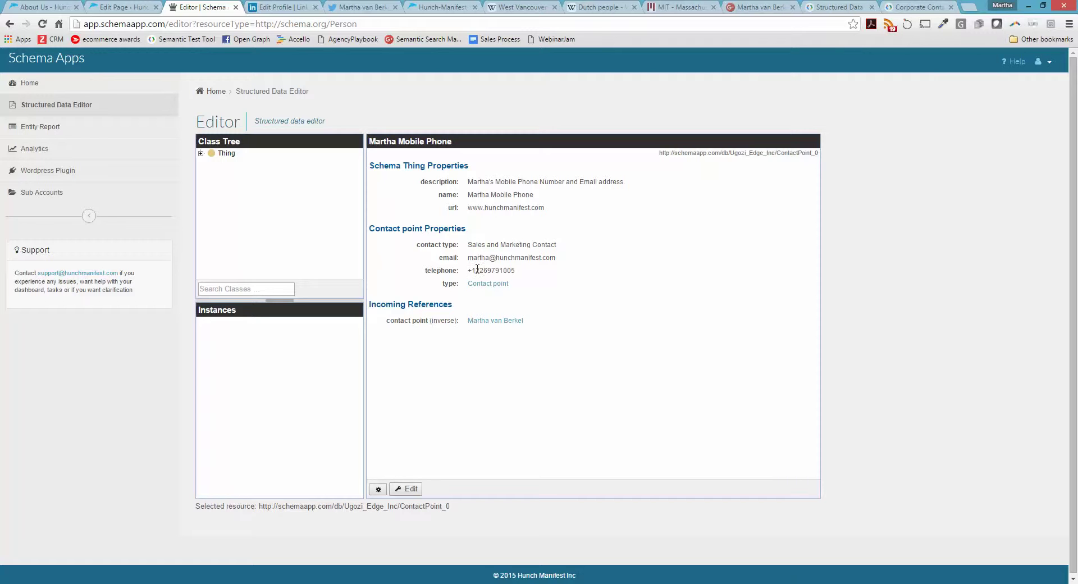
# Follow the incoming reference back to the founder Person and scroll through its profile
pyautogui.click(500, 320)
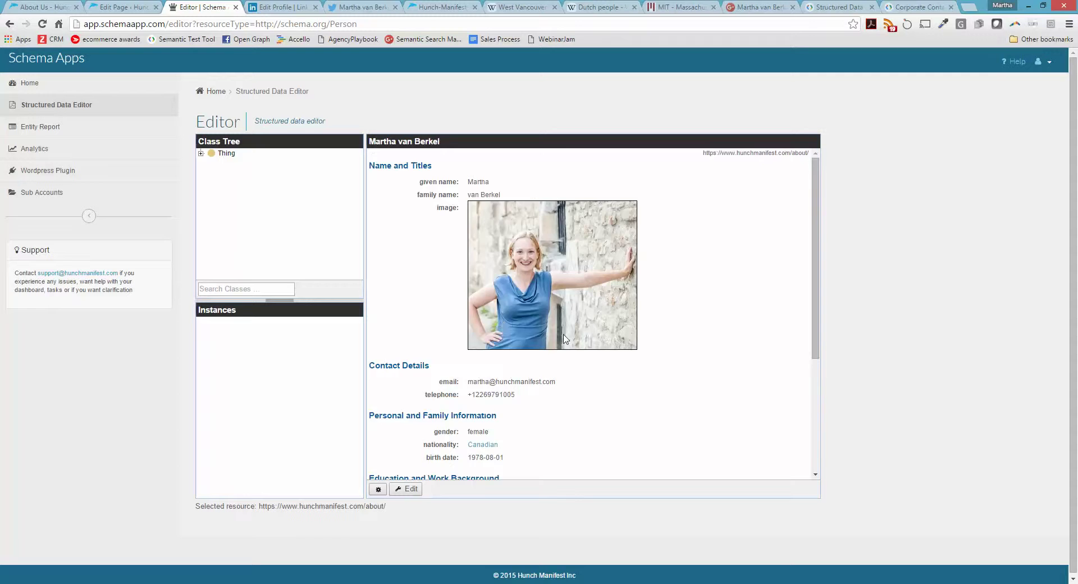
pyautogui.scroll(-5, 656, 380)
pyautogui.scroll(-1, 661, 383)
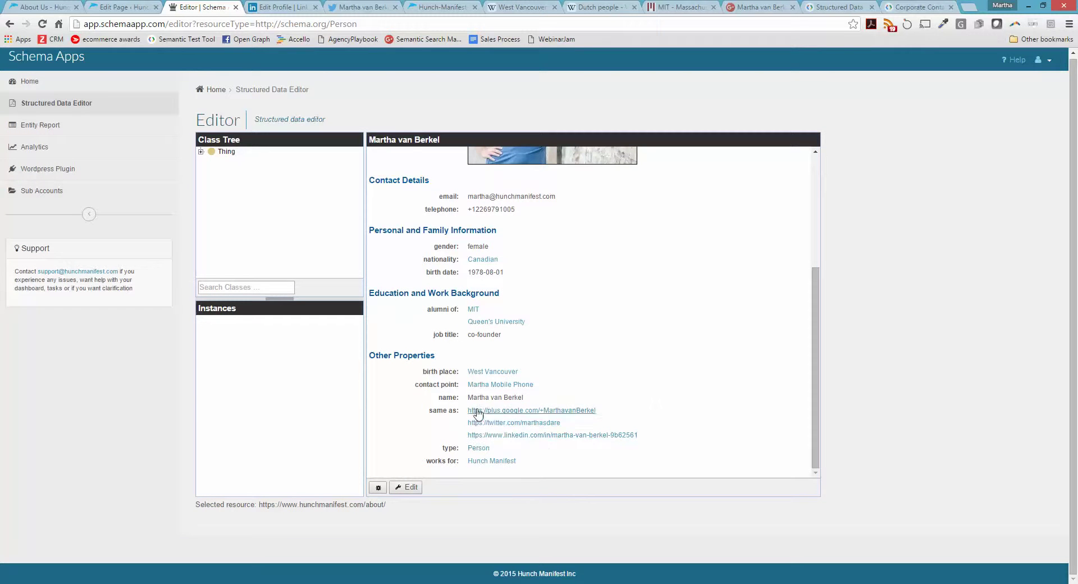
pyautogui.scroll(1, 492, 346)
pyautogui.scroll(3, 492, 346)
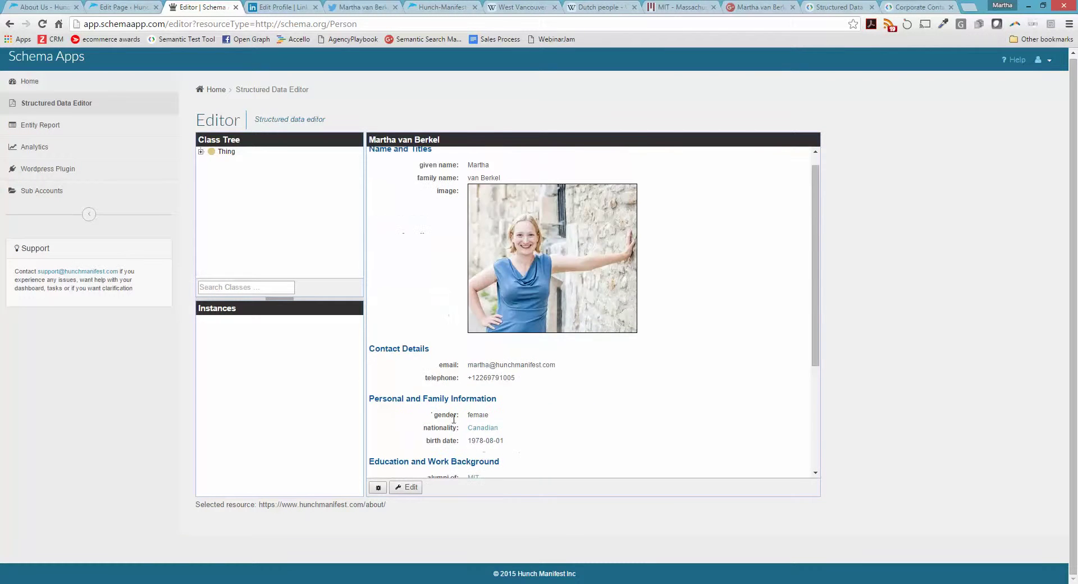
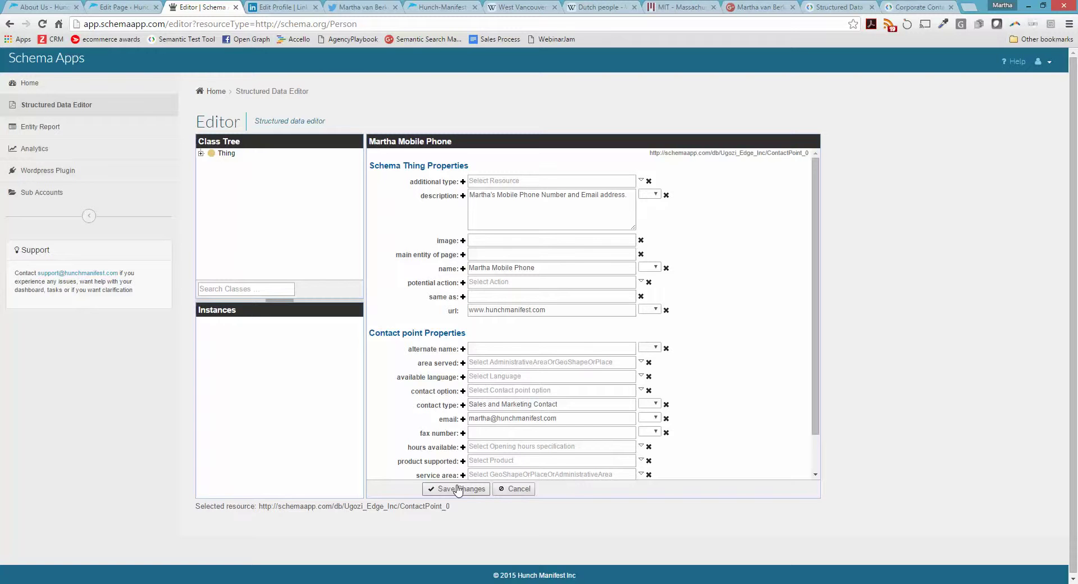
# Save the mobile phone contact point, then open the linked Person resource's action list
pyautogui.click(458, 489)
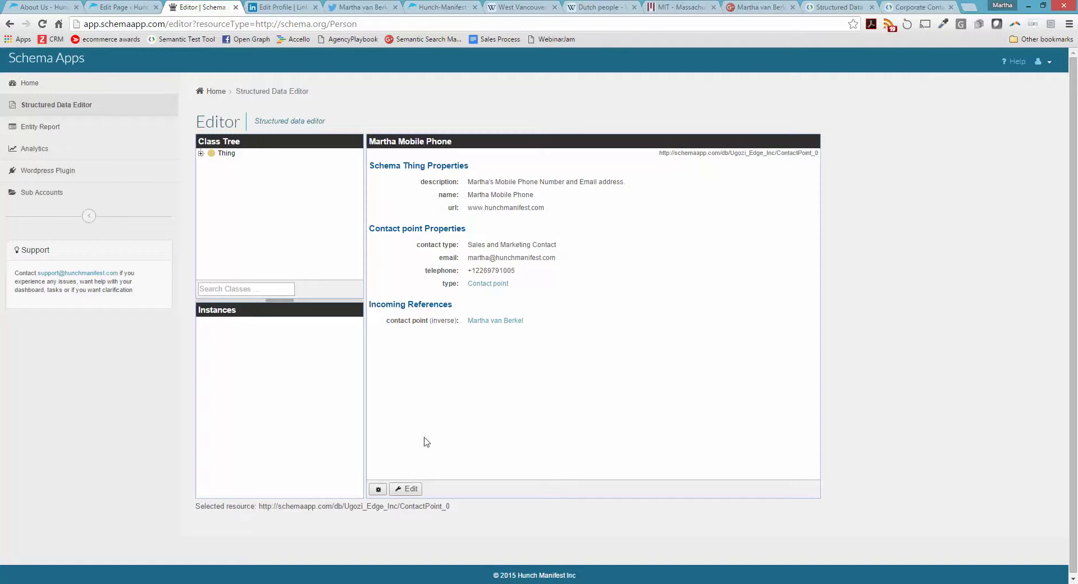
pyautogui.click(490, 324)
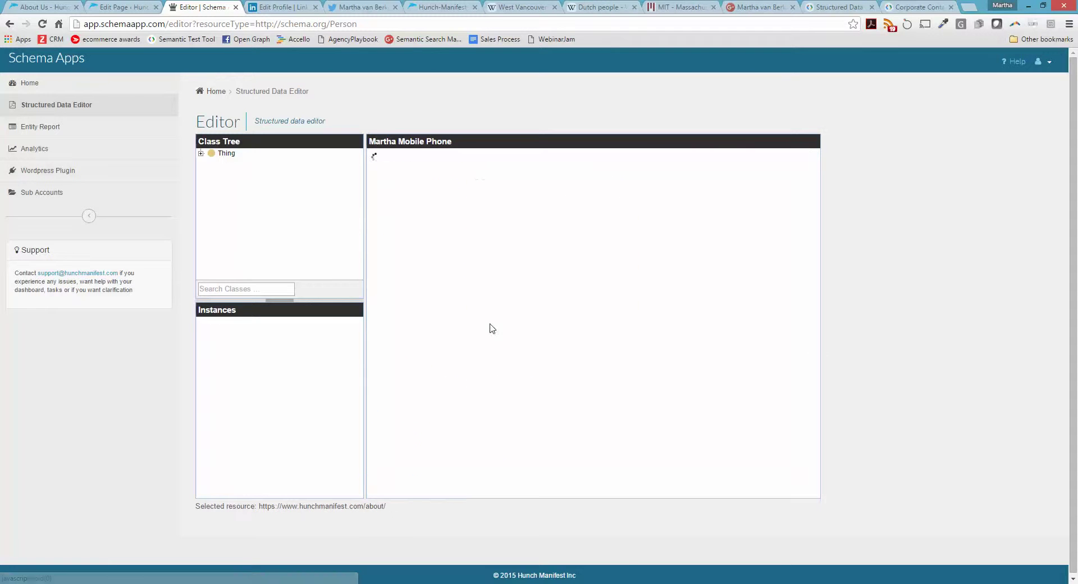
pyautogui.scroll(-1, 696, 330)
pyautogui.scroll(-2, 696, 330)
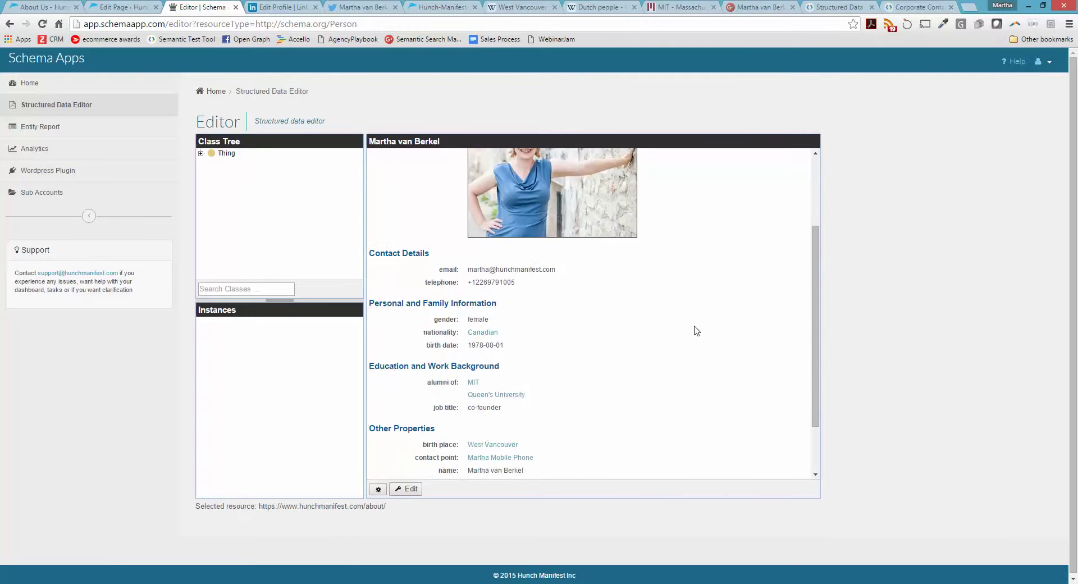
pyautogui.scroll(4, 696, 330)
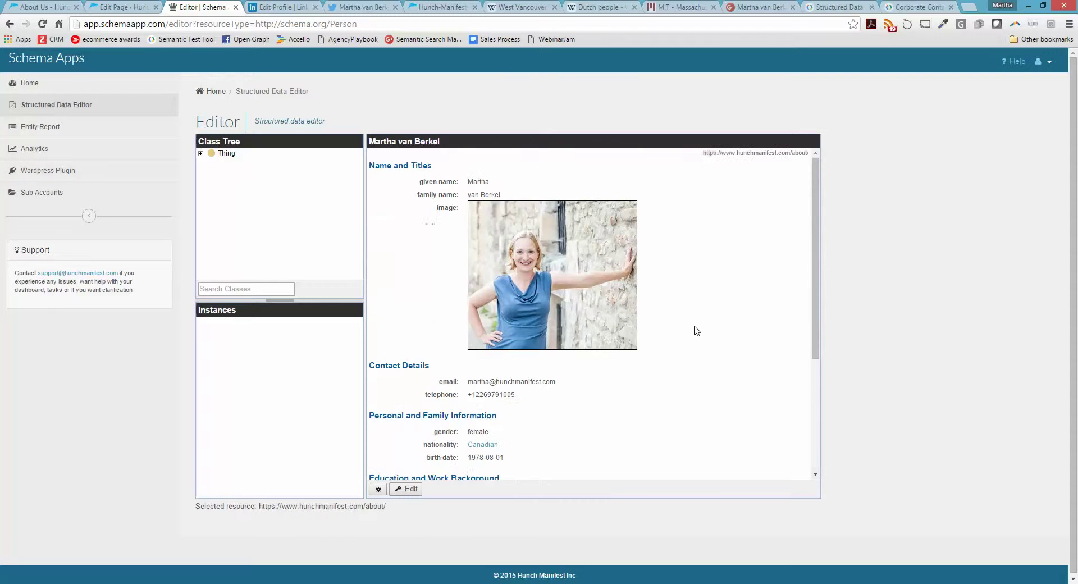
pyautogui.click(378, 489)
pyautogui.click(377, 504)
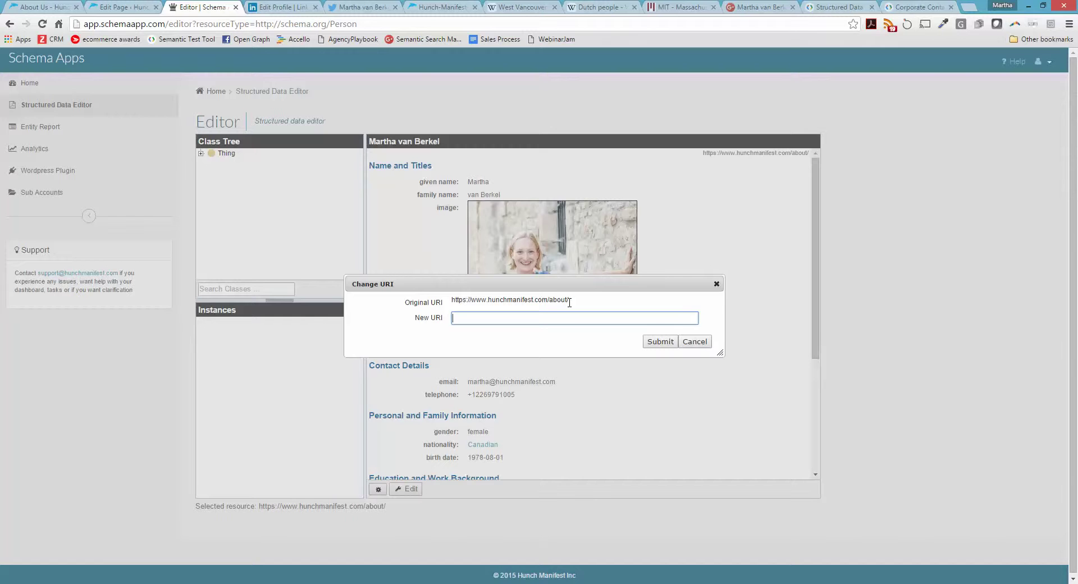
pyautogui.click(694, 343)
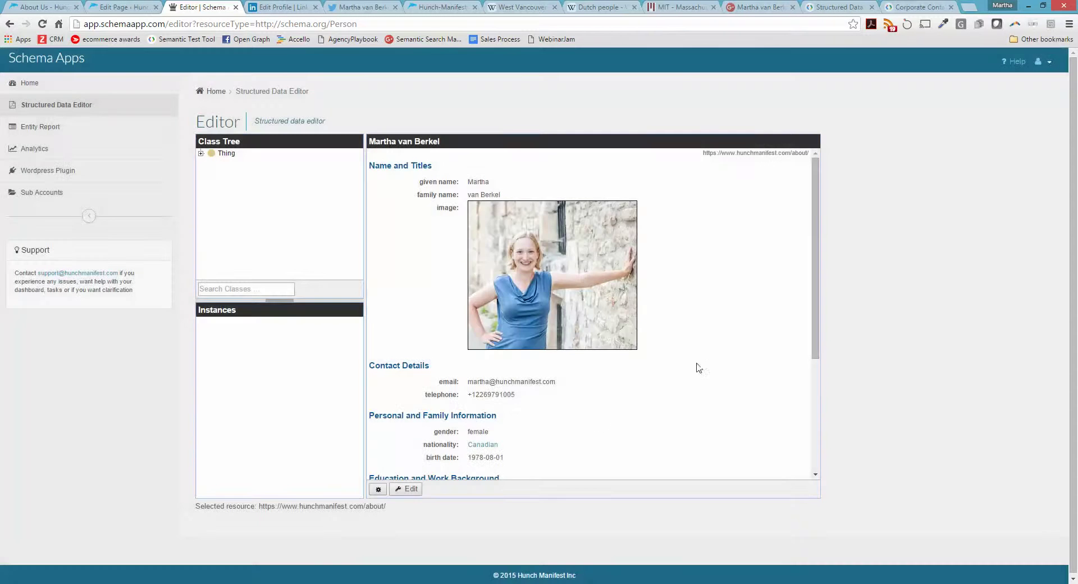
pyautogui.scroll(-3, 557, 435)
pyautogui.scroll(-1, 560, 427)
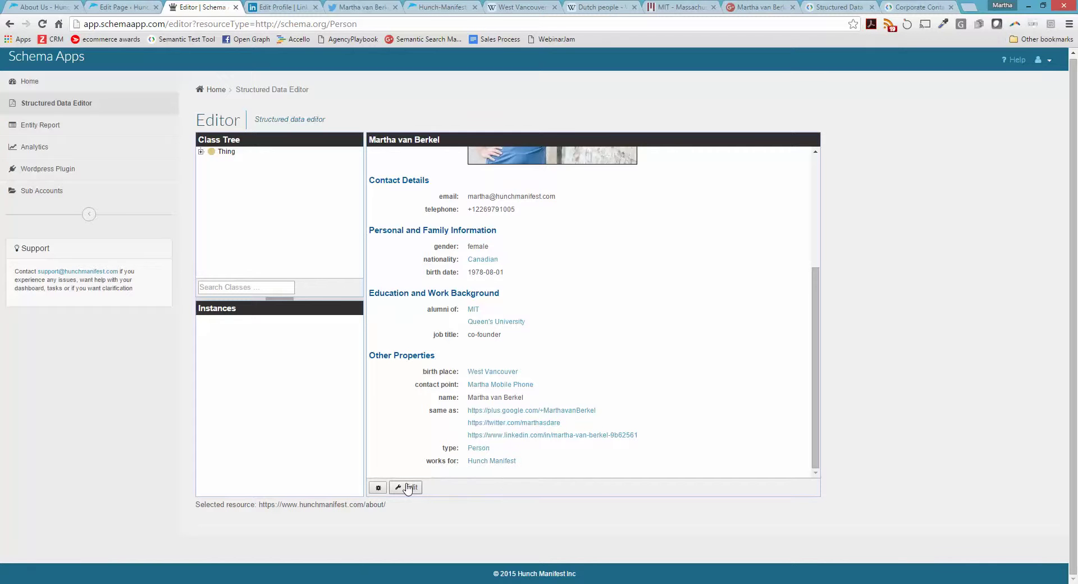
pyautogui.scroll(3, 537, 415)
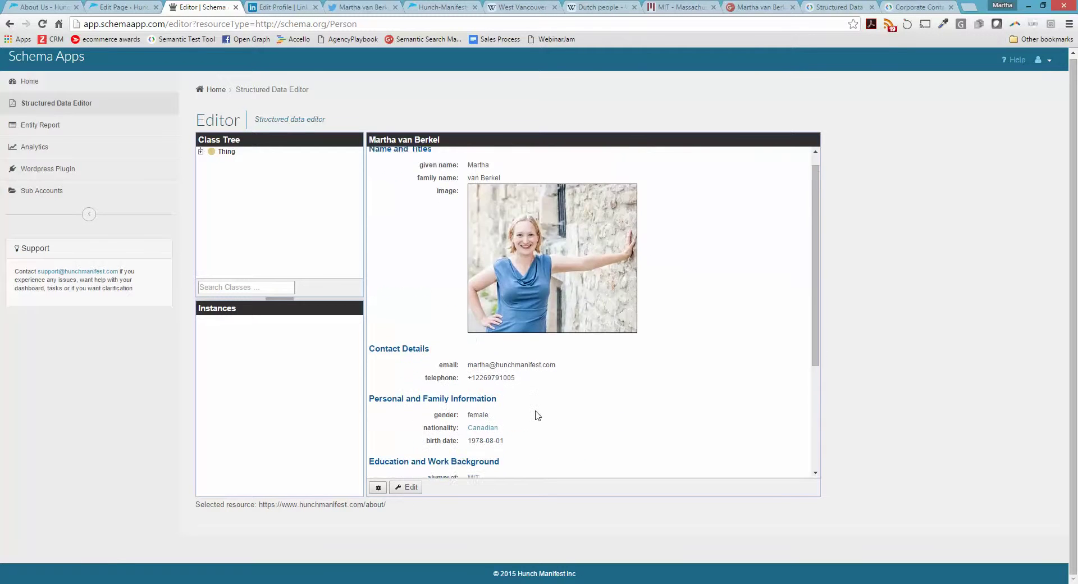
pyautogui.scroll(-3, 537, 416)
pyautogui.click(405, 487)
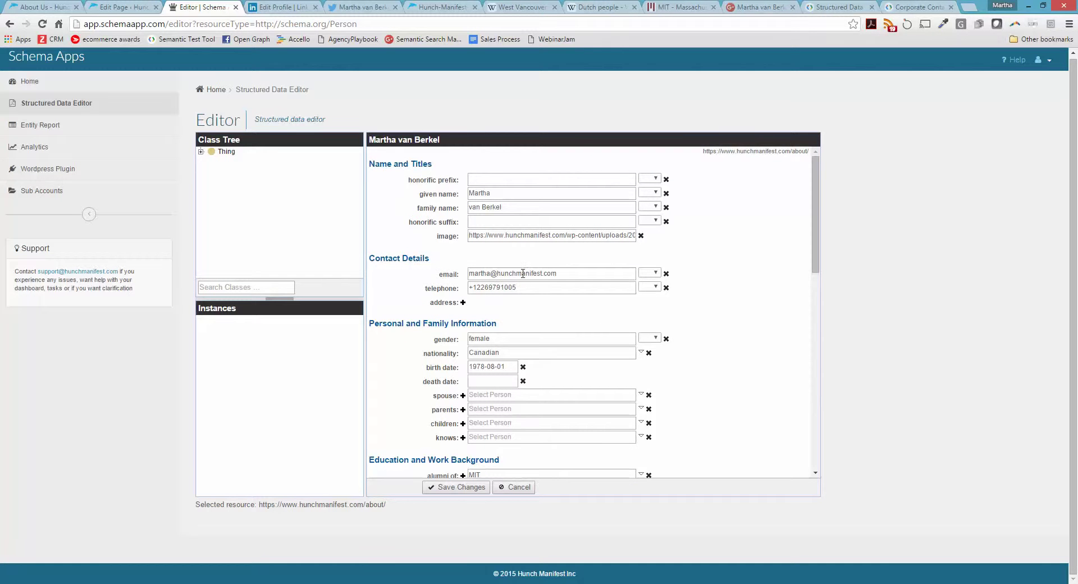
pyautogui.scroll(-6, 523, 273)
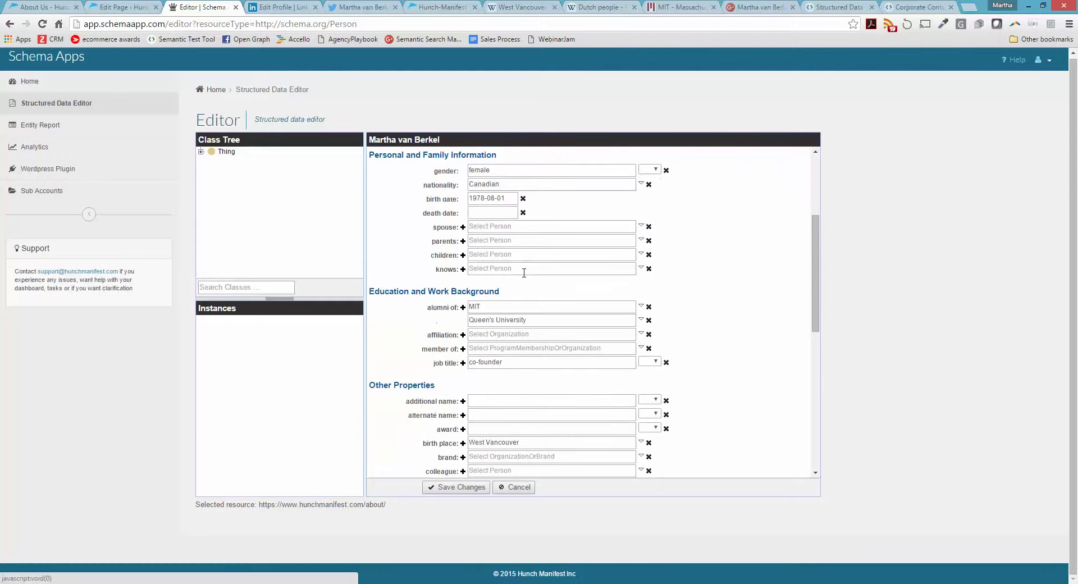
pyautogui.scroll(-4, 524, 273)
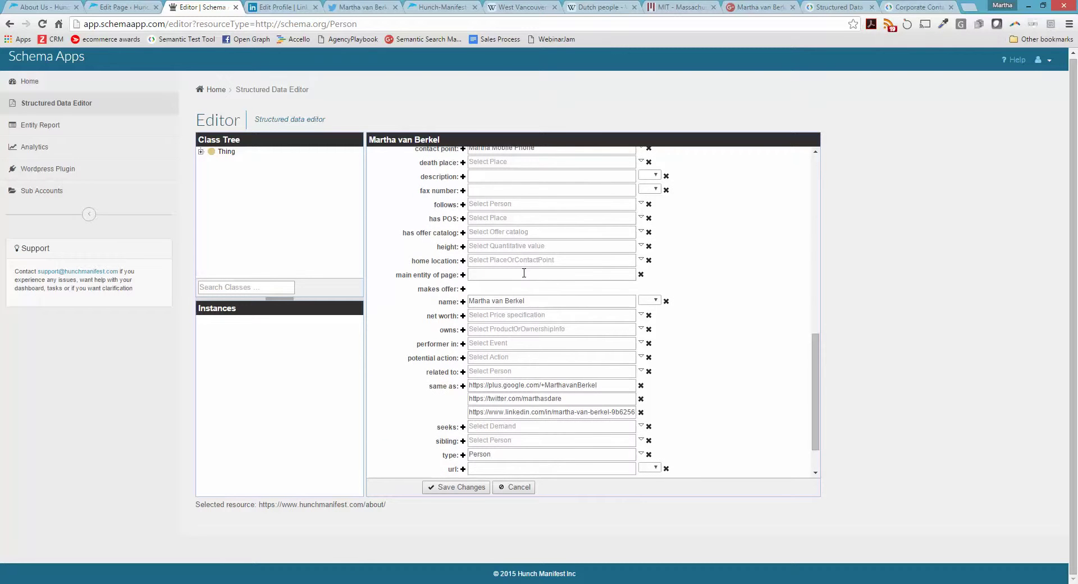
pyautogui.click(487, 417)
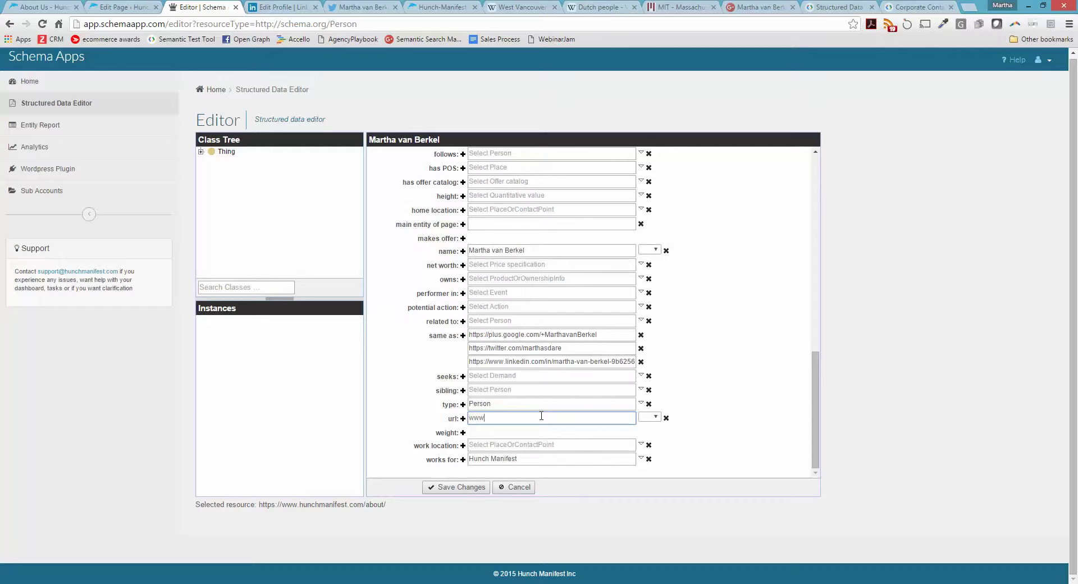
pyautogui.write('www.hunchmanifest.com/About')
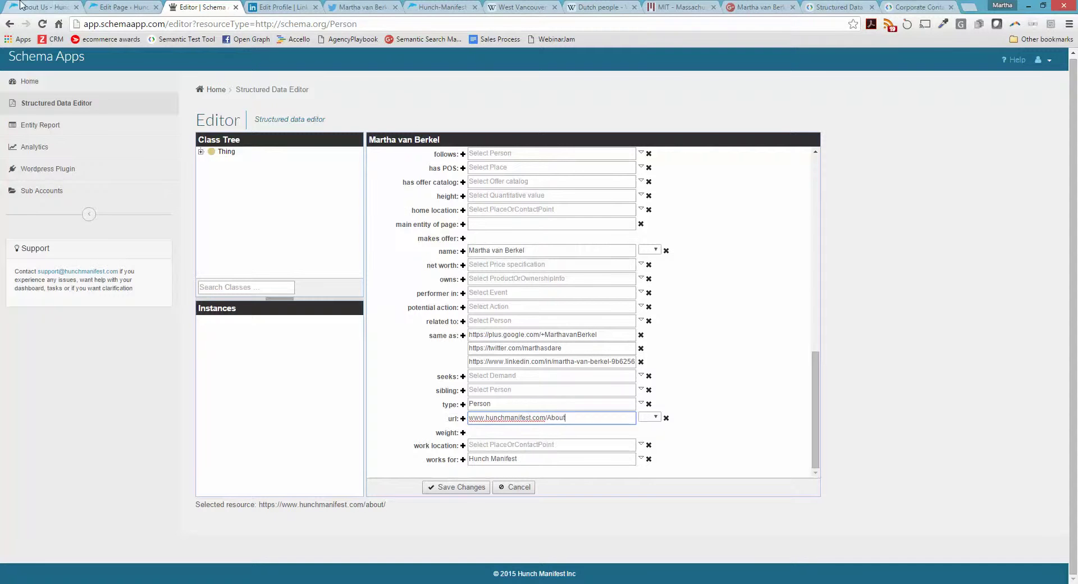
pyautogui.click(45, 6)
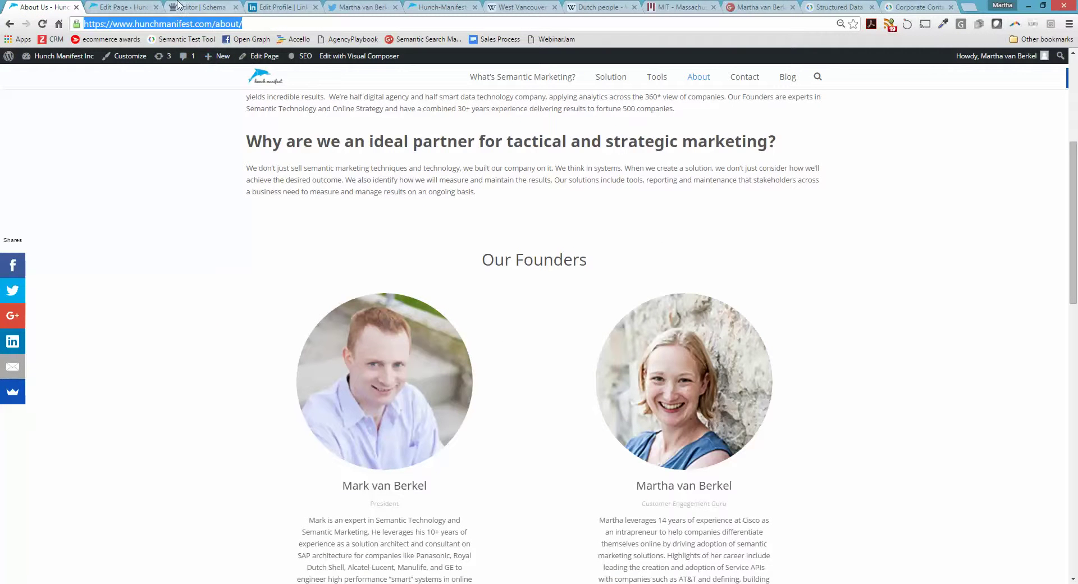
pyautogui.click(200, 7)
pyautogui.moveTo(588, 417); pyautogui.dragTo(440, 415)
pyautogui.write('https://www.hunchmanifest.com/about/')
pyautogui.click(454, 488)
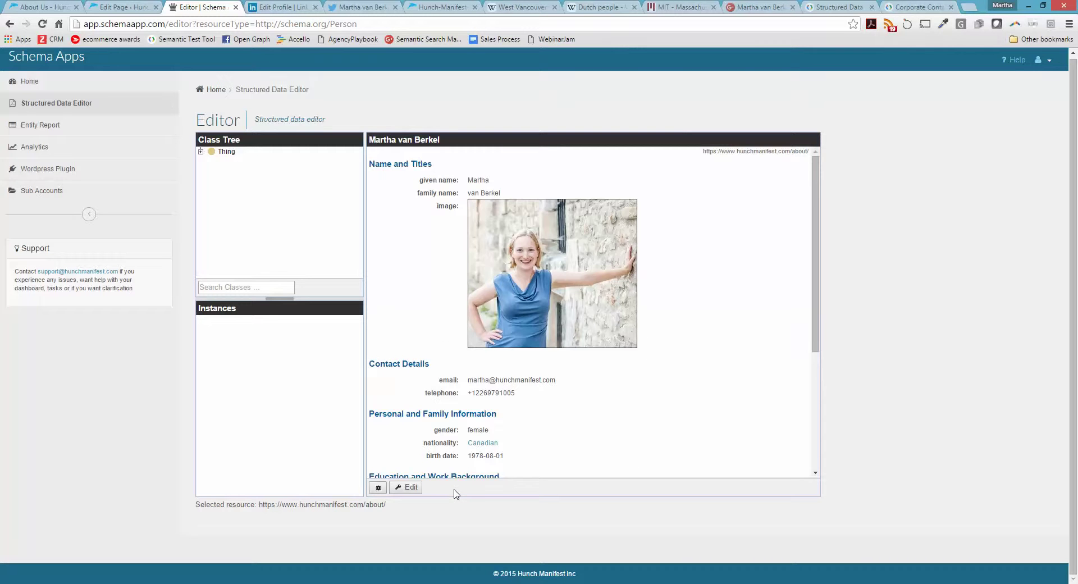
# Generate the Person's JSON-LD via Get Schema JSON-LD and select the whole script for copying
pyautogui.click(379, 488)
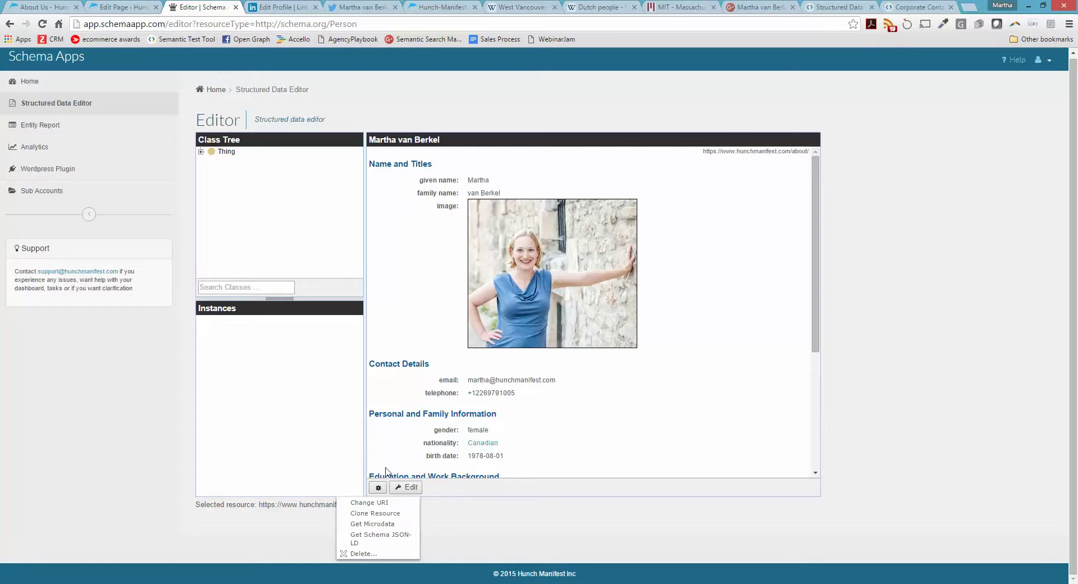
pyautogui.click(385, 537)
pyautogui.moveTo(391, 155); pyautogui.dragTo(570, 477)
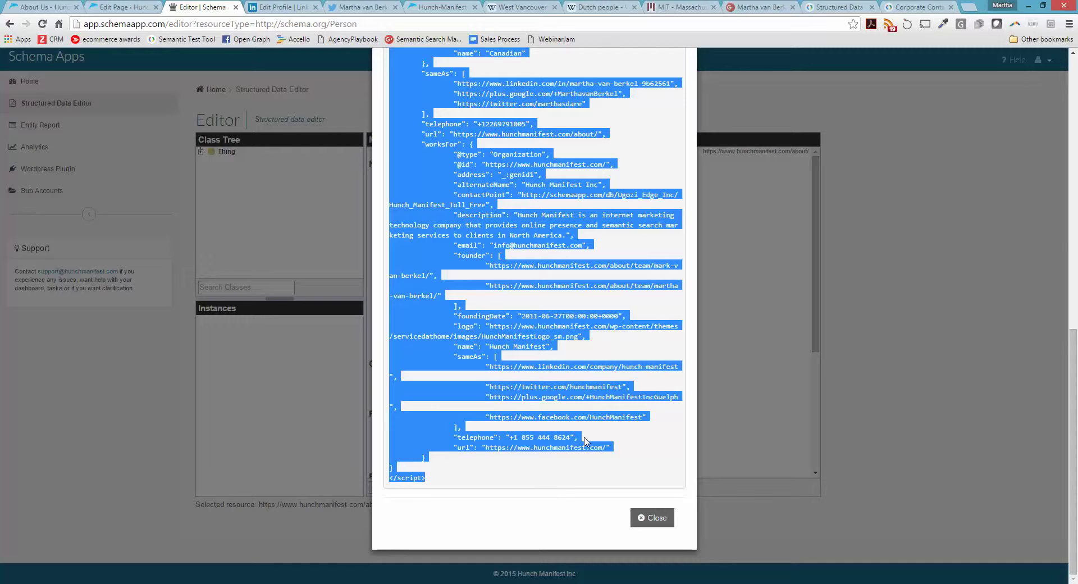
pyautogui.click(842, 7)
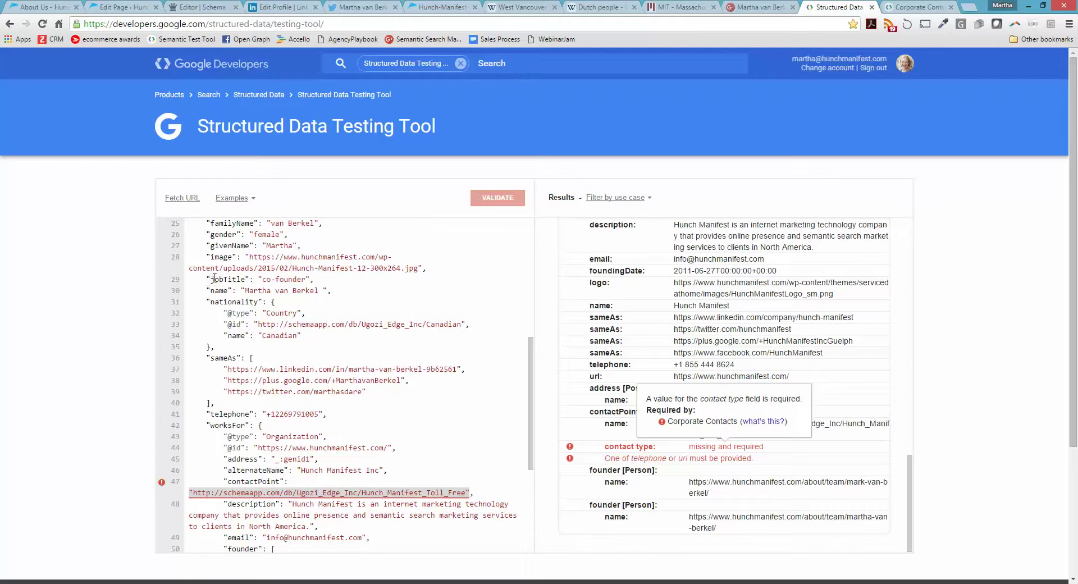
# Paste the Person JSON-LD into a reloaded testing tool and validate it, getting 5 errors
pyautogui.click(252, 312)
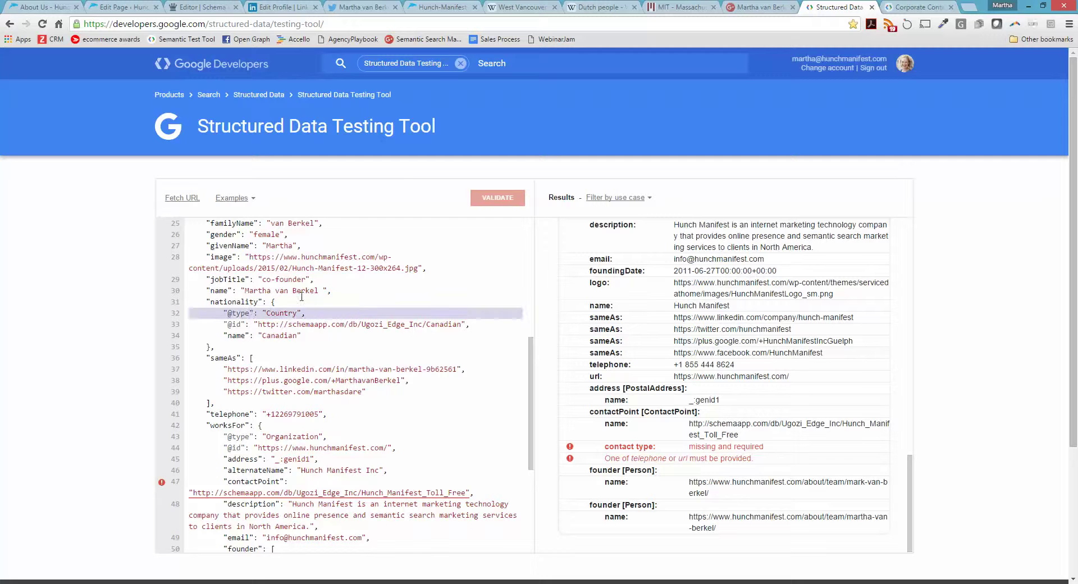
pyautogui.click(42, 24)
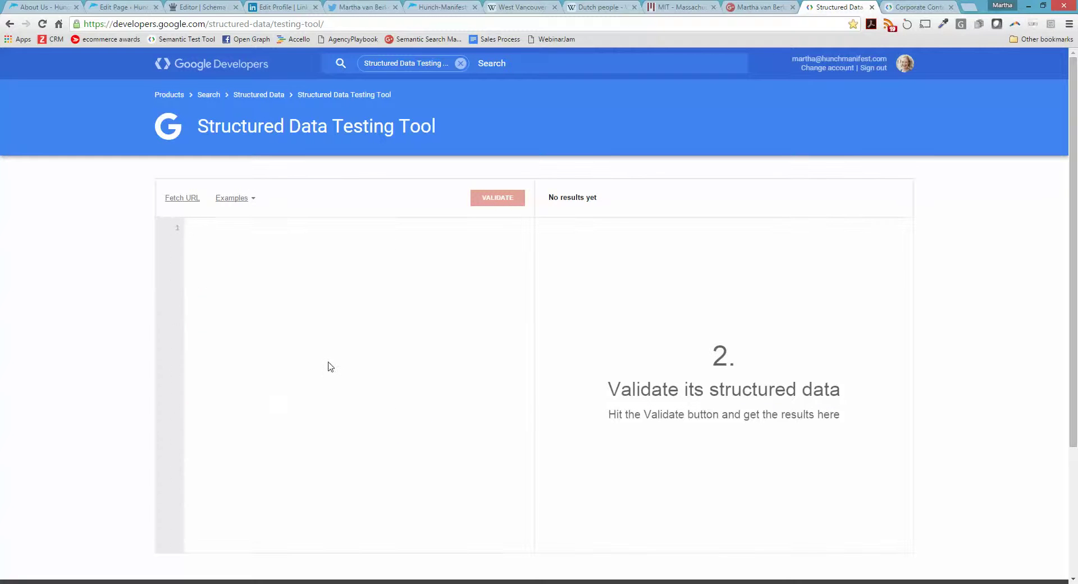
pyautogui.hotkey('ctrl', 'v')
pyautogui.click(499, 200)
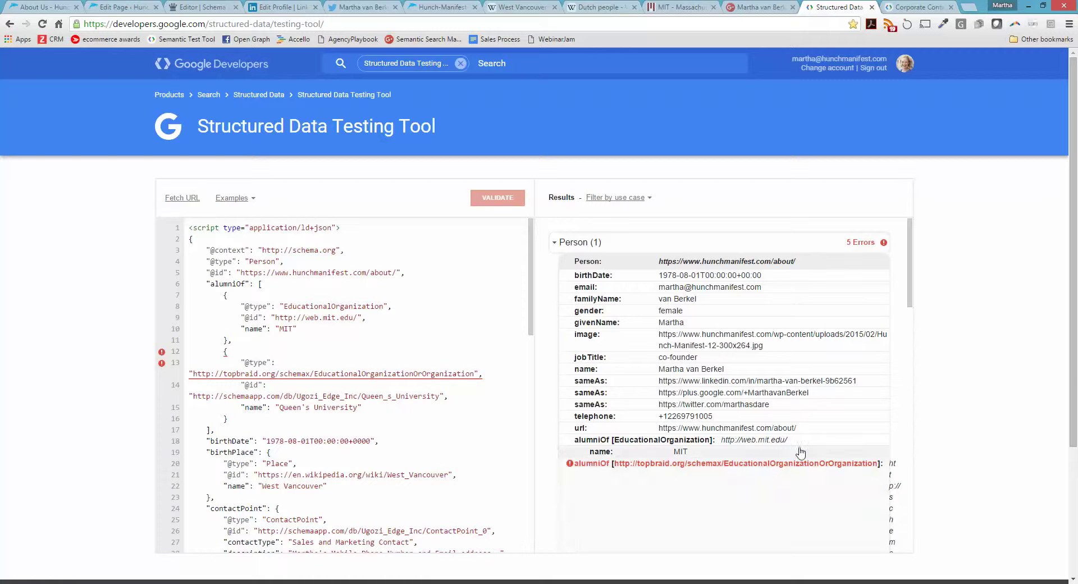
pyautogui.click(202, 7)
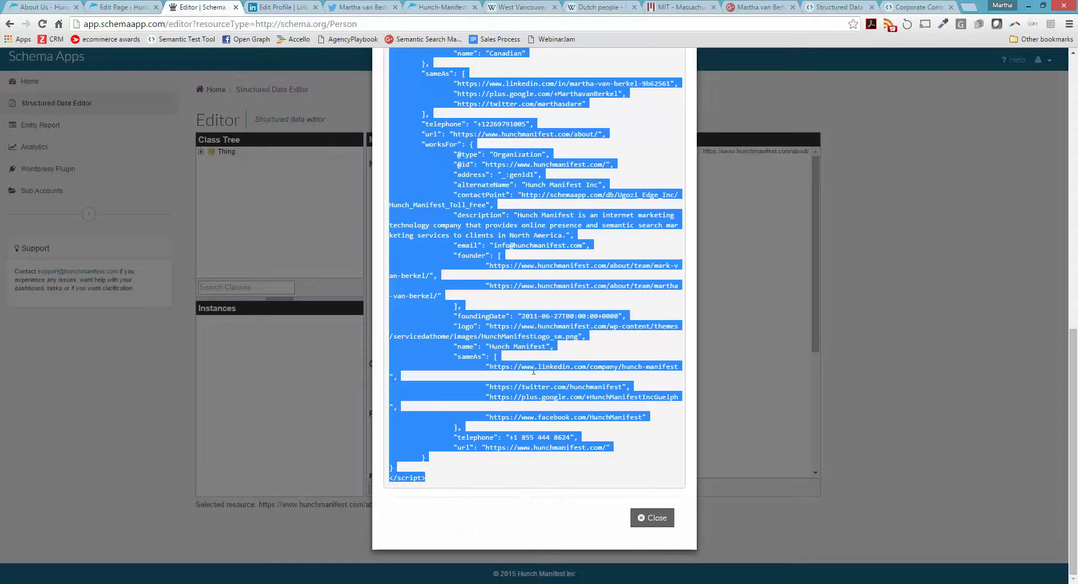
# Close the JSON-LD results and start editing the Queen's University entity
pyautogui.click(649, 521)
pyautogui.scroll(-3, 615, 435)
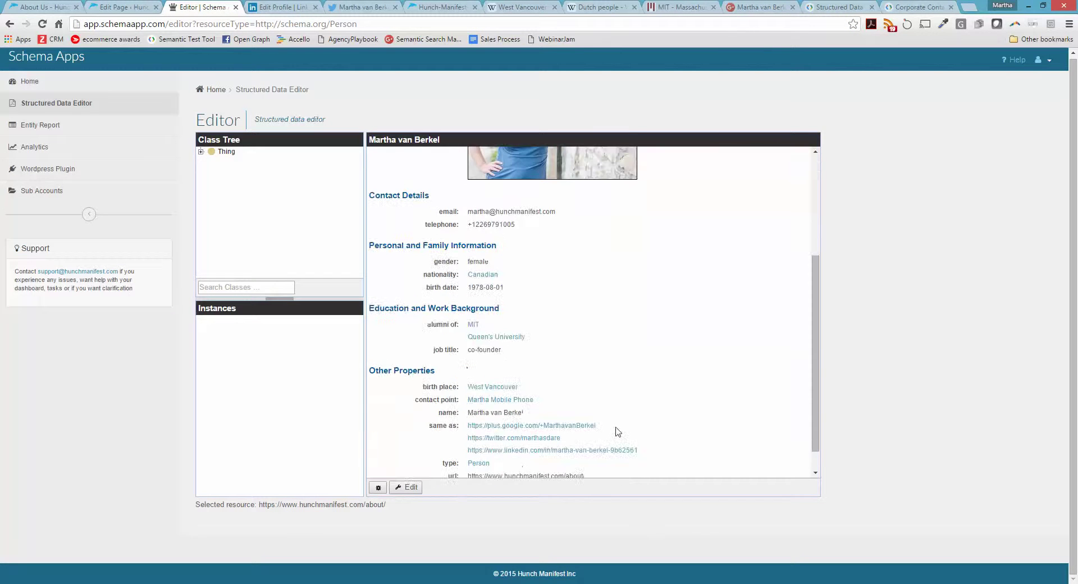
pyautogui.click(496, 337)
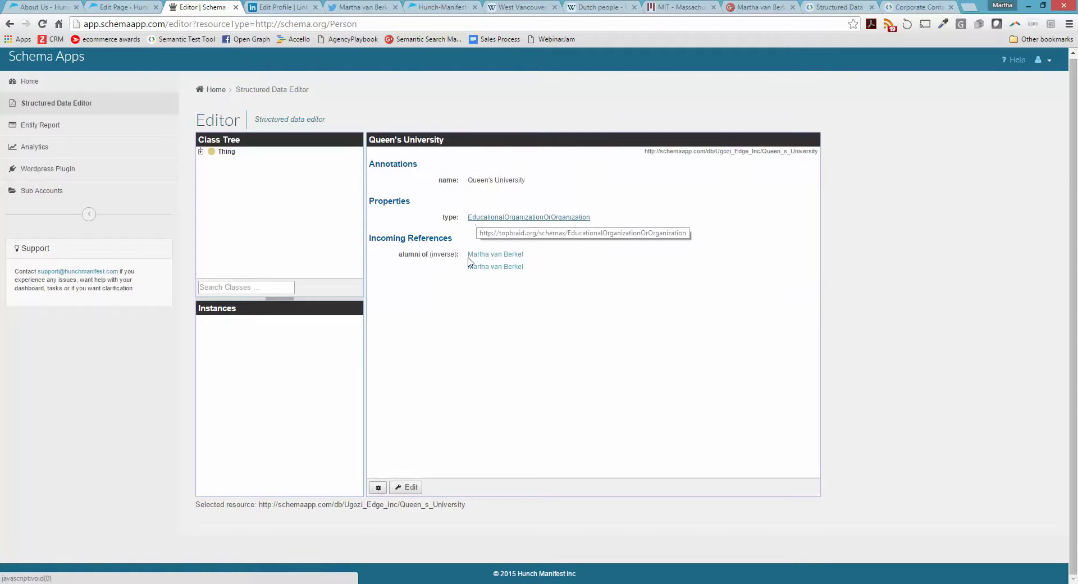
pyautogui.click(415, 491)
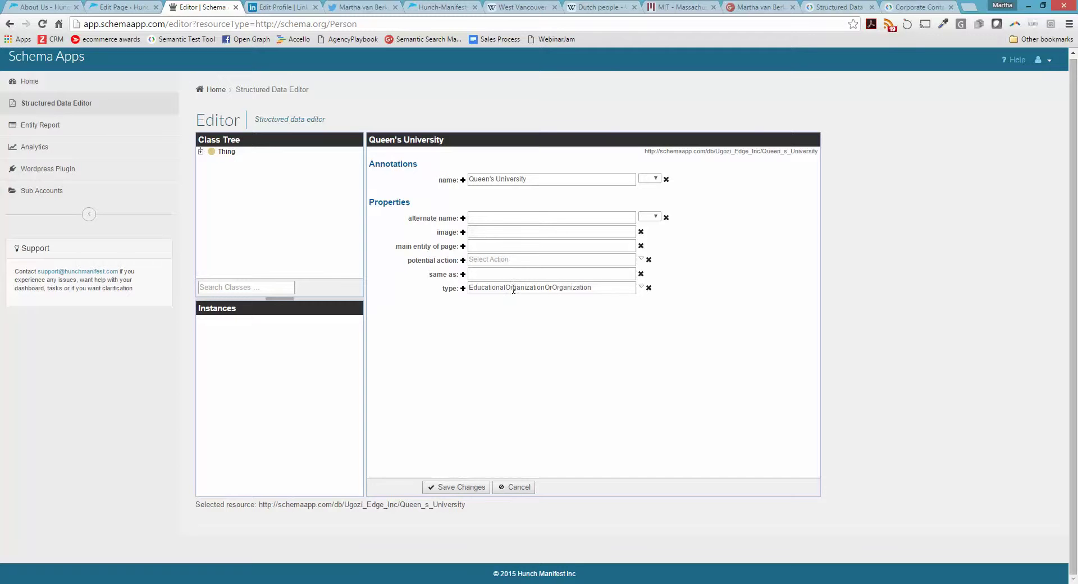
# Set Queen's University's type to Educational organization, save past the missing-logo warning, and open its alumnus
pyautogui.click(642, 289)
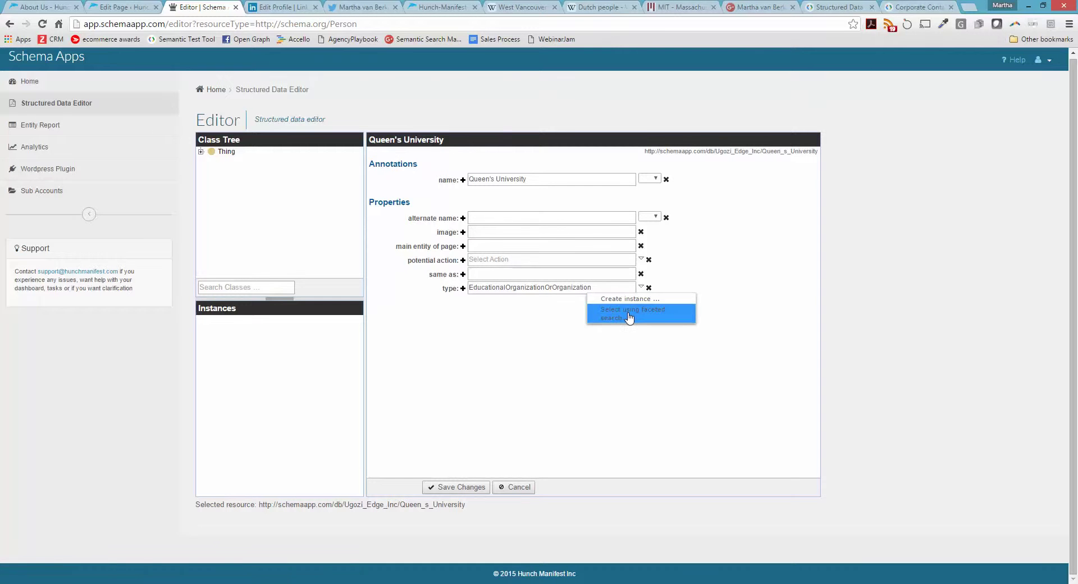
pyautogui.click(630, 316)
pyautogui.write('education')
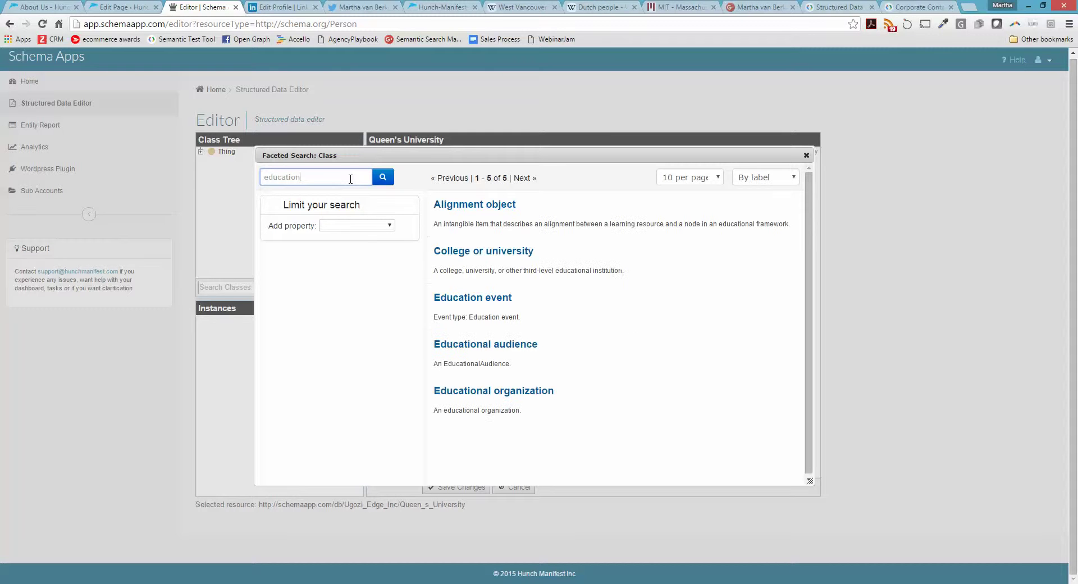
pyautogui.click(478, 400)
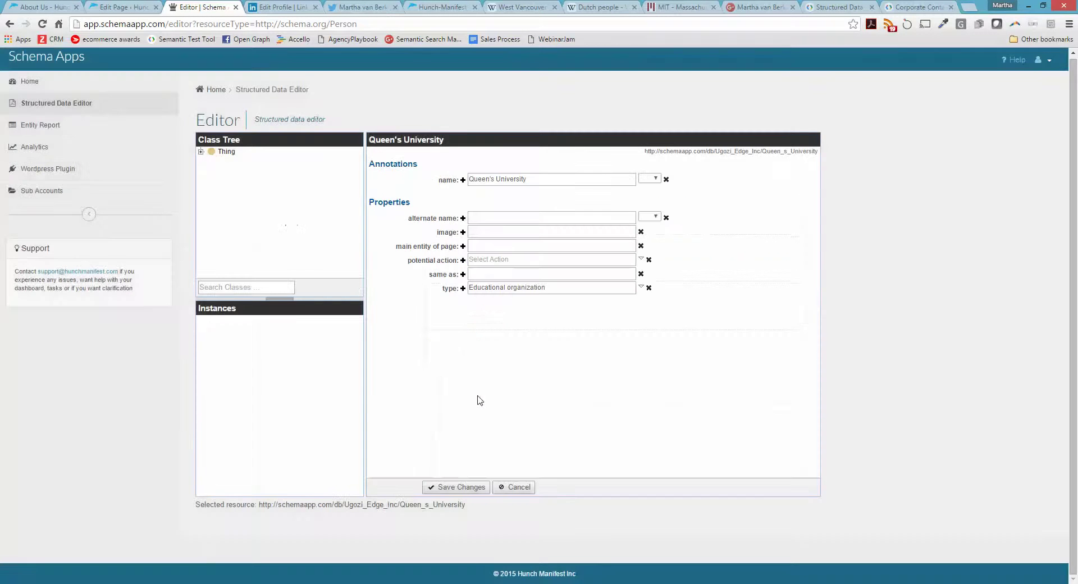
pyautogui.click(462, 489)
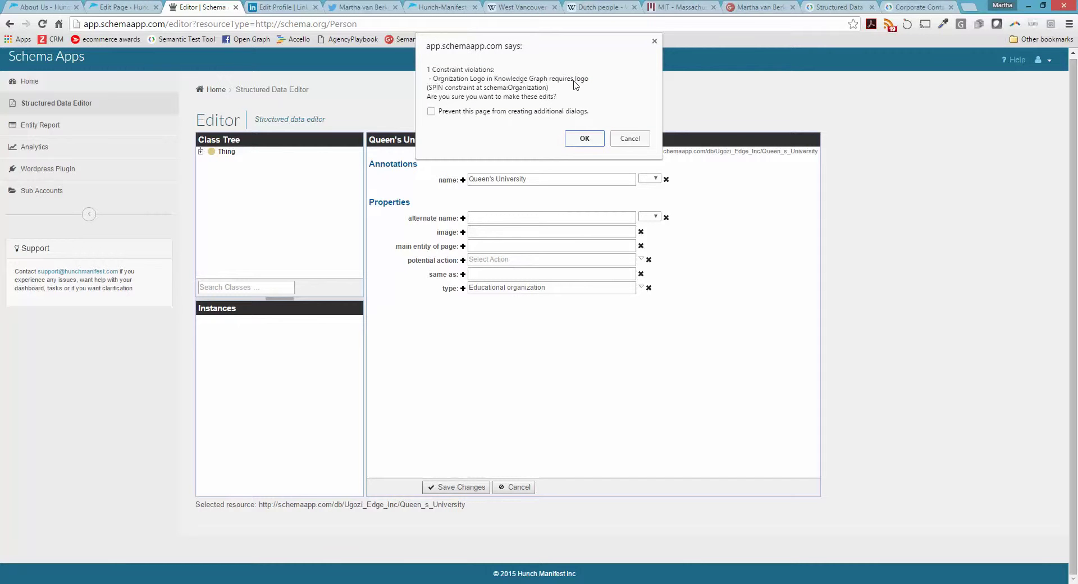
pyautogui.click(591, 141)
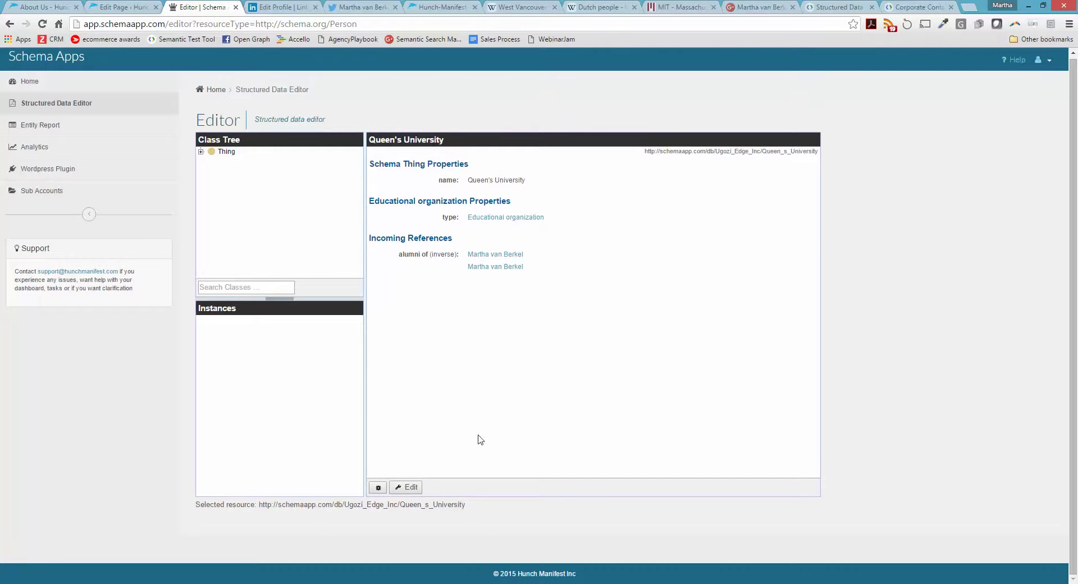
pyautogui.click(487, 254)
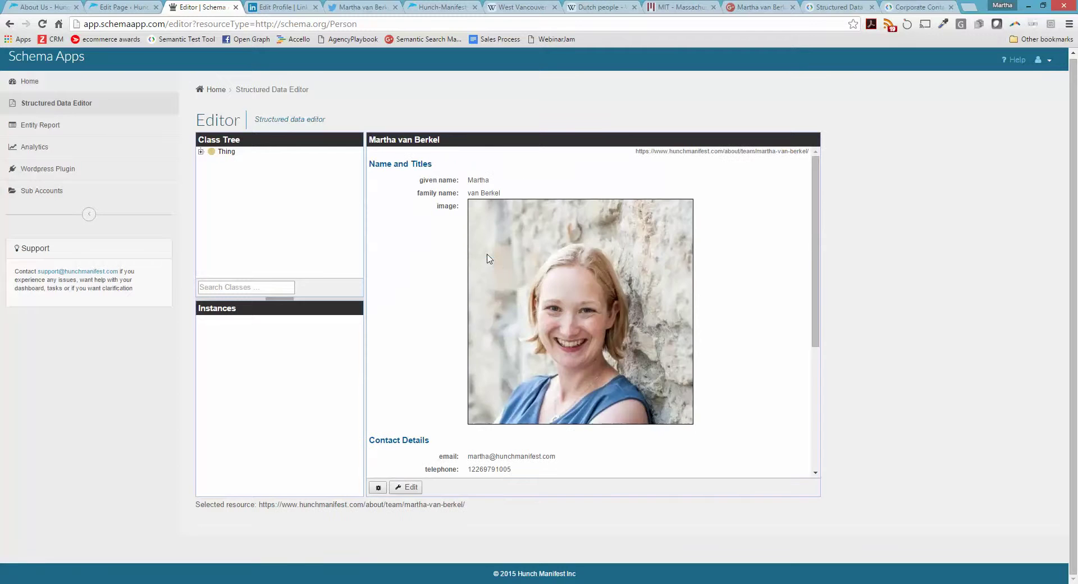
# Go back and open the Entity Report listing
pyautogui.click(10, 24)
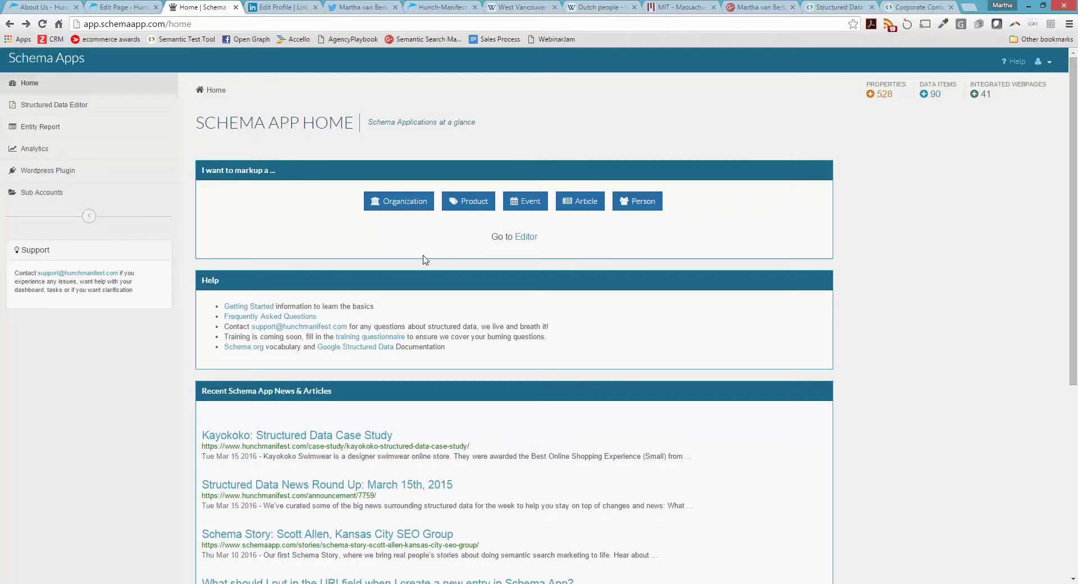
pyautogui.click(35, 129)
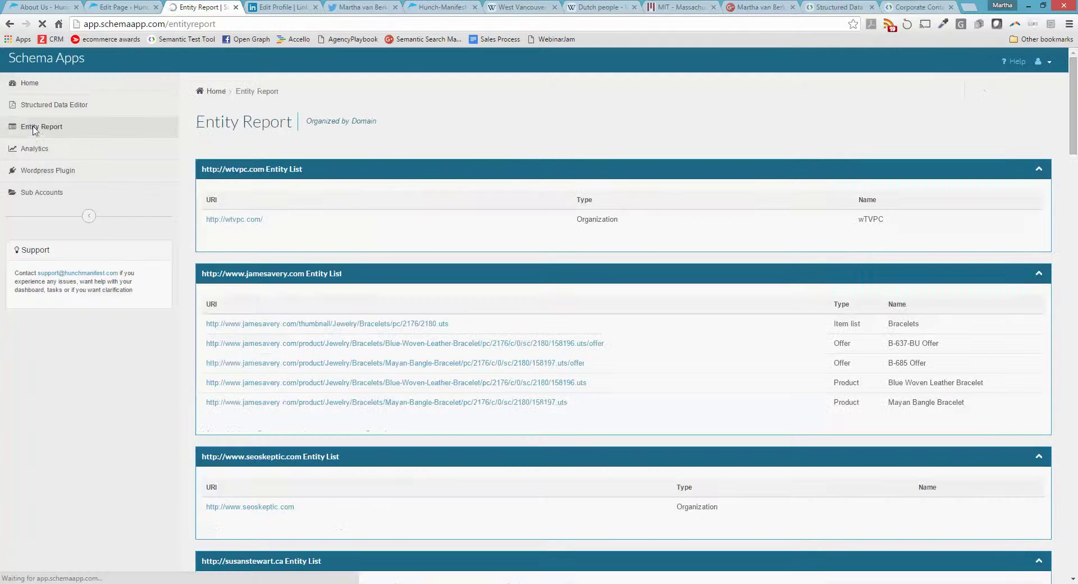
pyautogui.scroll(-3, 620, 353)
pyautogui.scroll(-5, 620, 353)
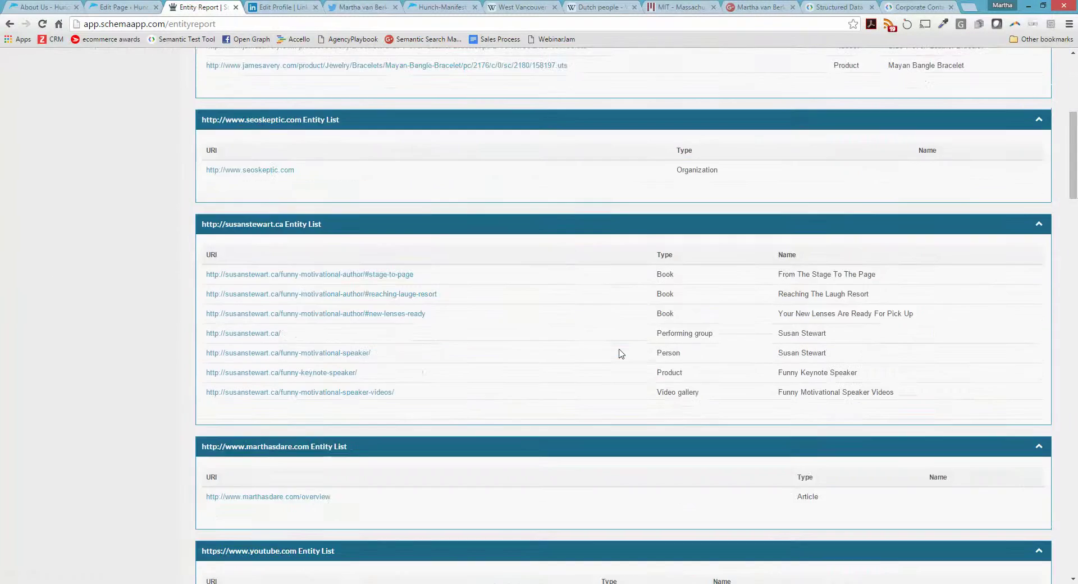
pyautogui.scroll(4, 620, 353)
pyautogui.scroll(1, 621, 353)
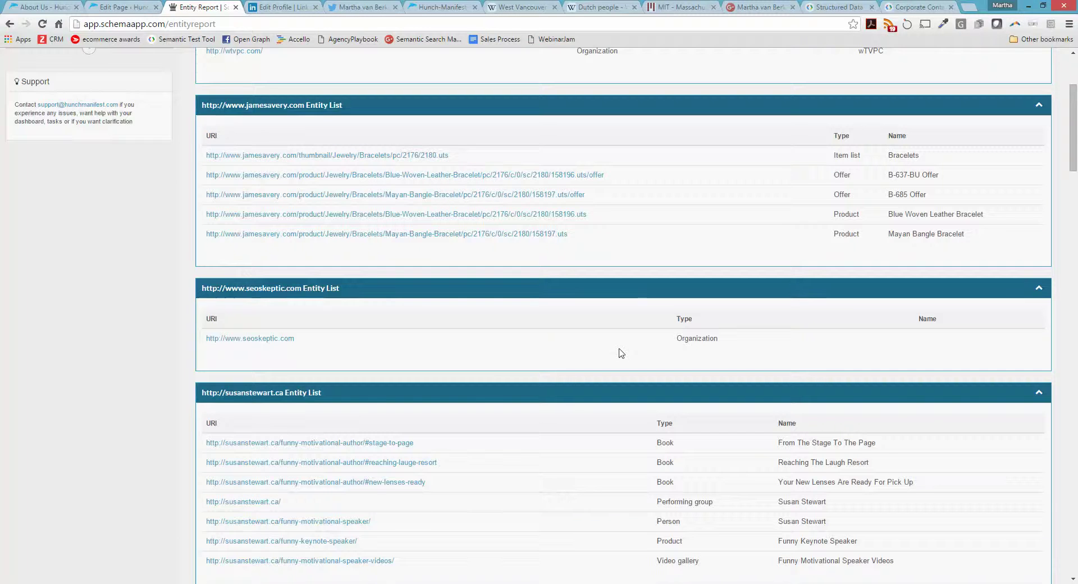
# Find 'about' in the report and open the hunchmanifest.com/about/ Person entry
pyautogui.hotkey('ctrl', 'f')
pyautogui.write('sab')
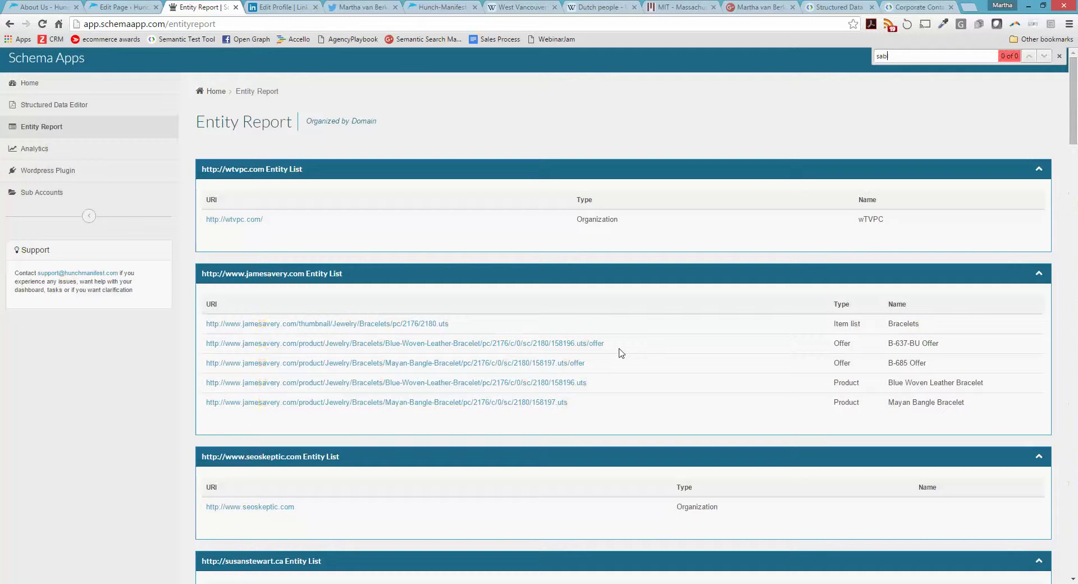
pyautogui.write('ou')
pyautogui.press('BackSpace')
pyautogui.press('BackSpace')
pyautogui.press('BackSpace')
pyautogui.press('BackSpace')
pyautogui.press('BackSpace')
pyautogui.write('about')
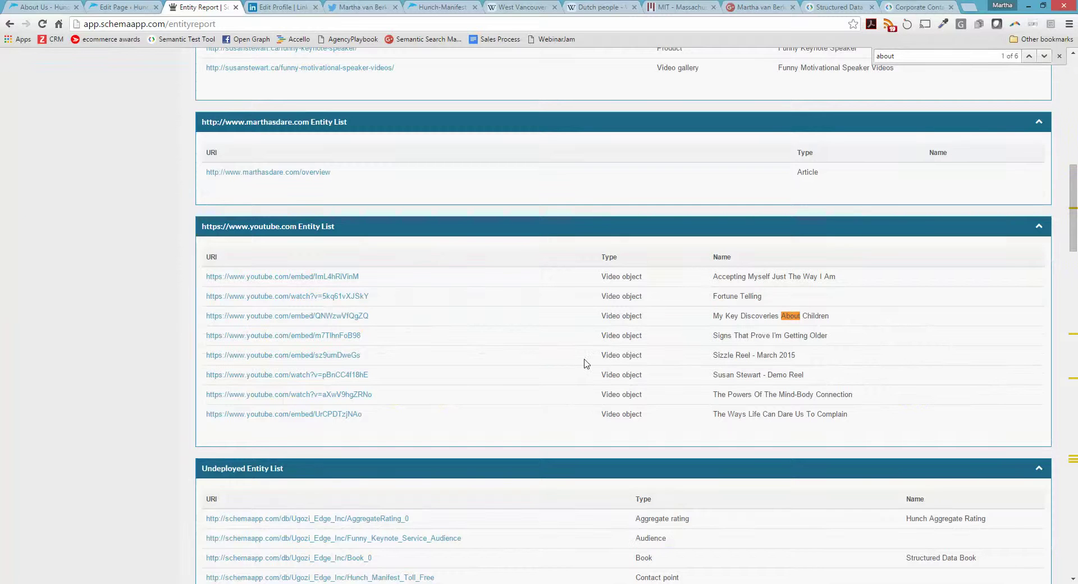
pyautogui.press('Return')
pyautogui.press('Return')
pyautogui.press('Return')
pyautogui.press('Return')
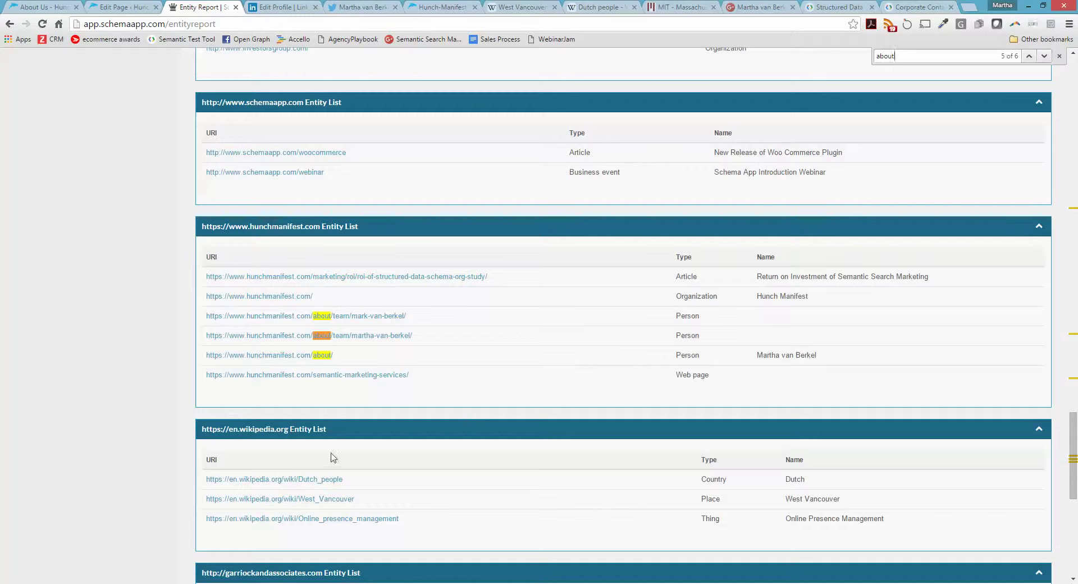
pyautogui.click(275, 359)
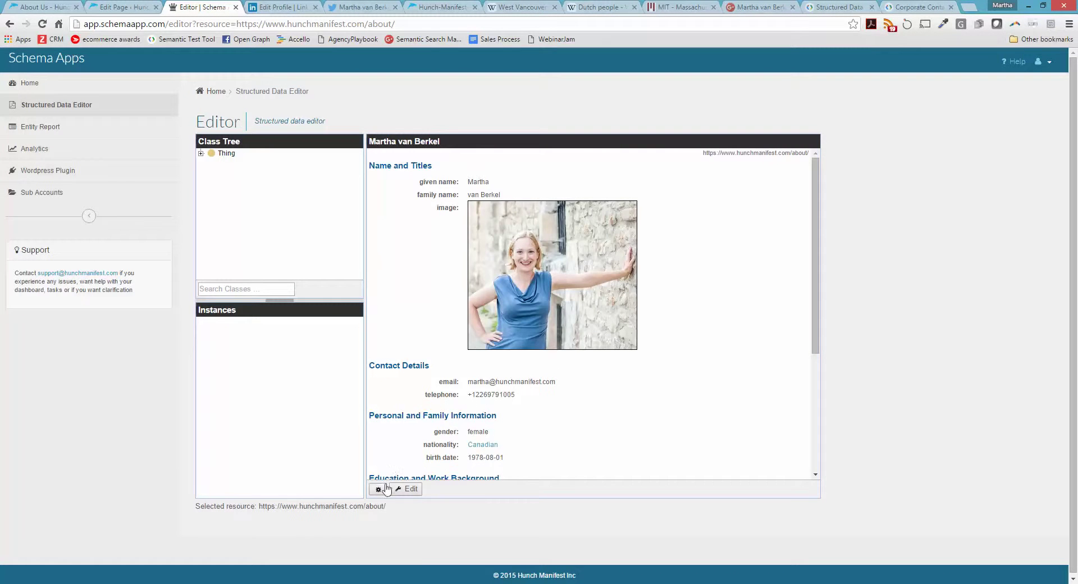
# Generate the about-page Person's JSON-LD and select the entire script for copying
pyautogui.click(378, 490)
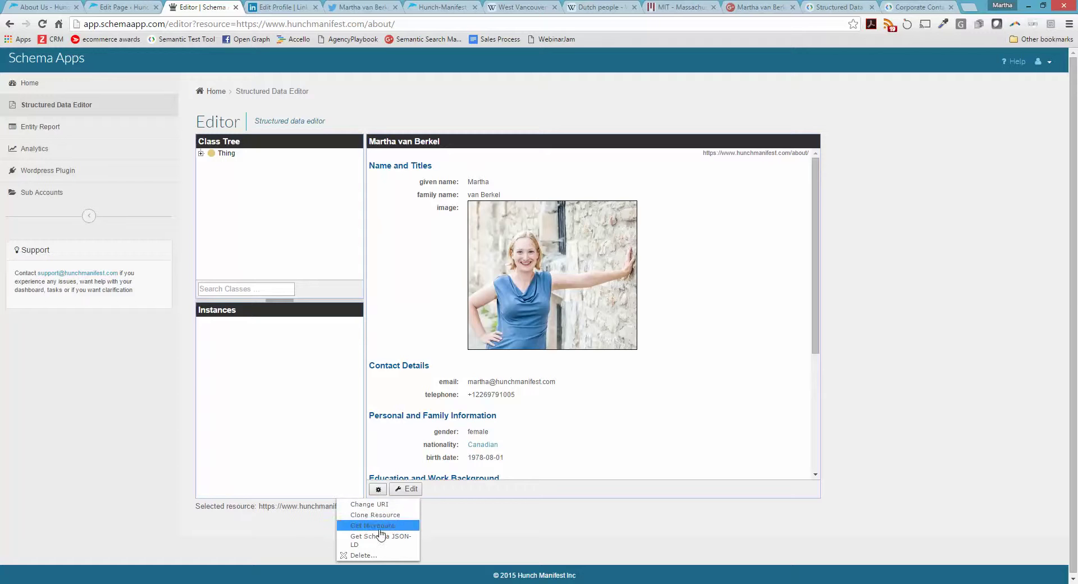
pyautogui.click(379, 536)
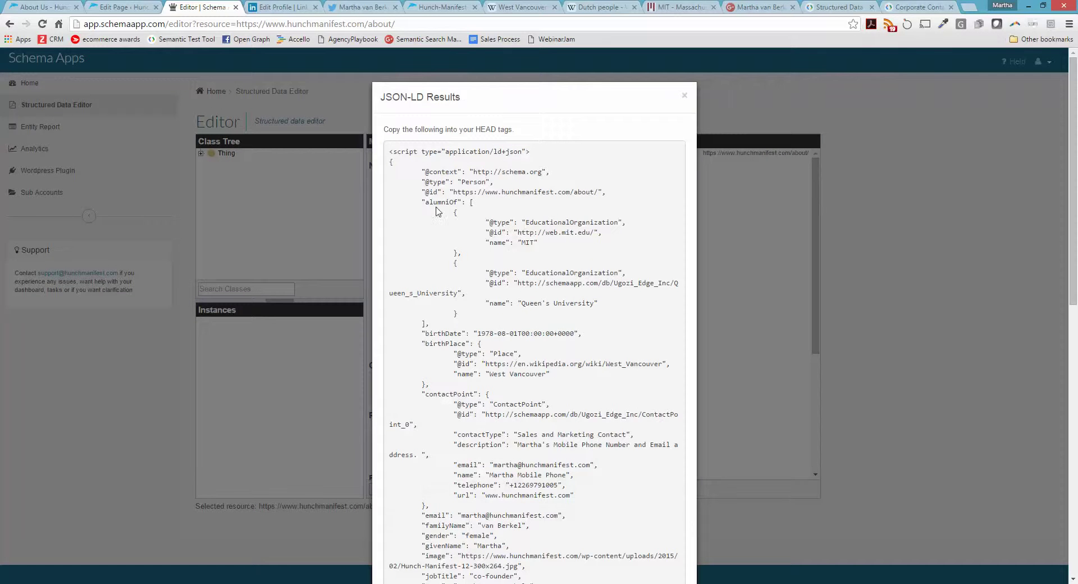
pyautogui.hotkey('ctrl', 'a')
pyautogui.click(444, 178)
pyautogui.moveTo(390, 151); pyautogui.dragTo(480, 480)
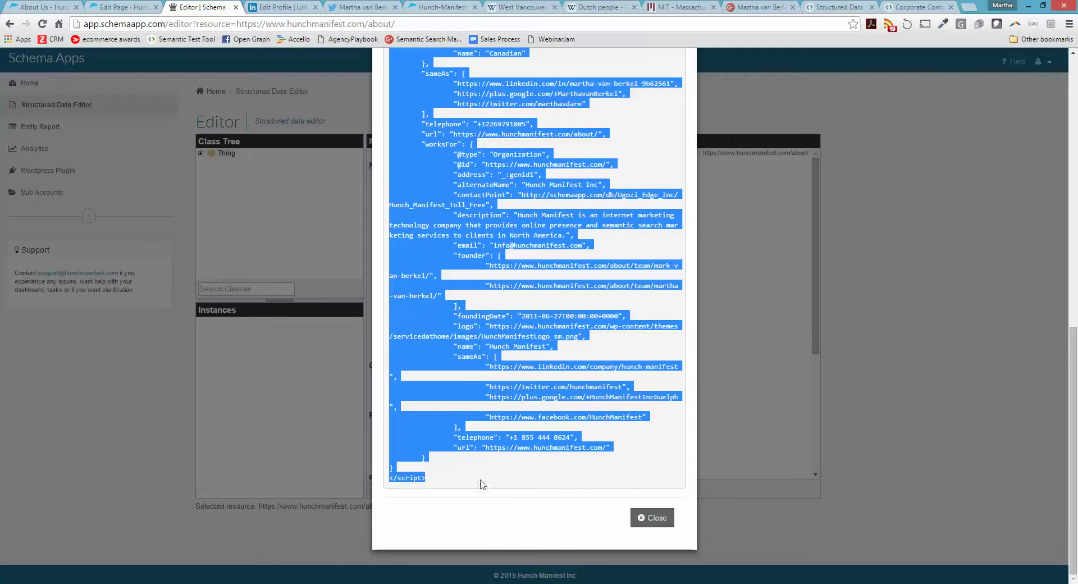
pyautogui.click(913, 6)
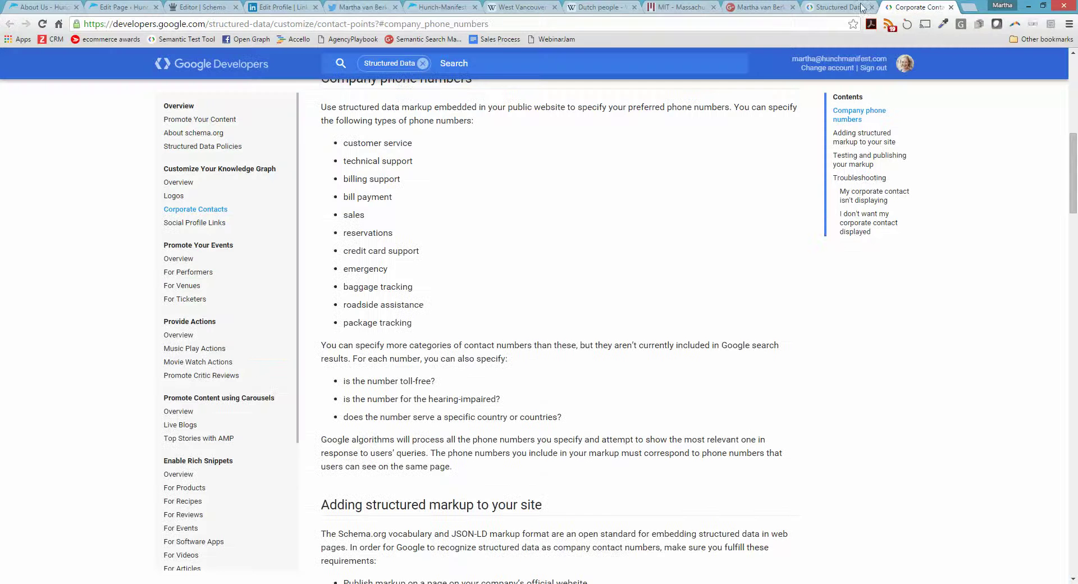
# Paste the copied JSON-LD into the Structured Data Testing Tool and validate it, yielding All good
pyautogui.click(825, 5)
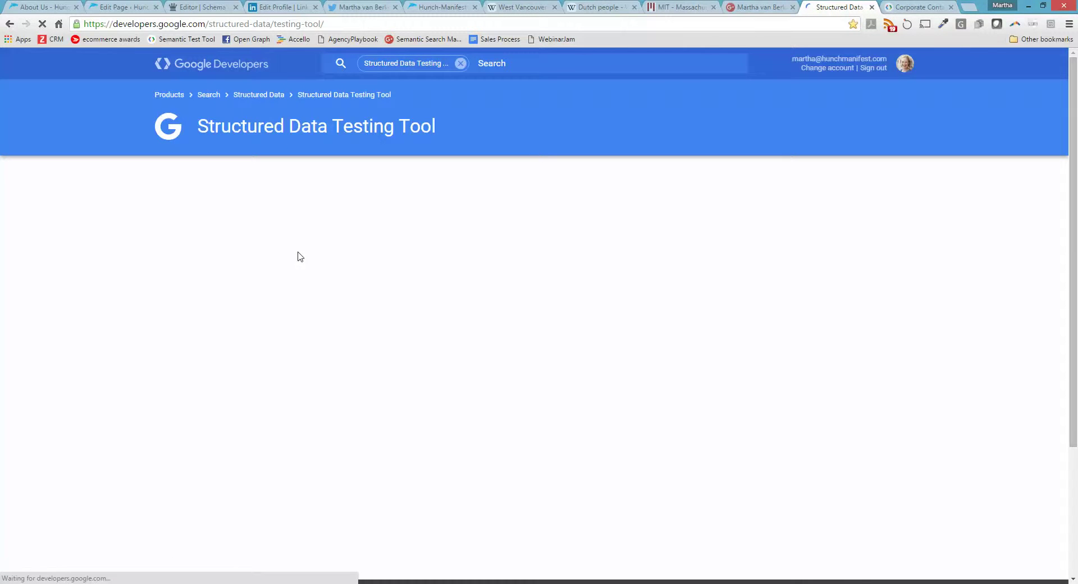
pyautogui.click(396, 382)
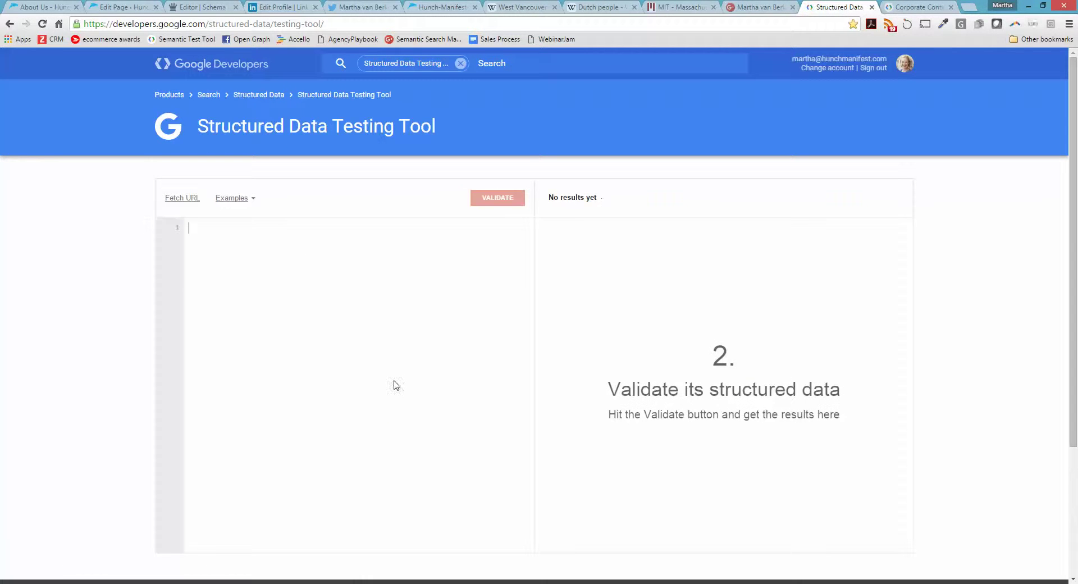
pyautogui.hotkey('ctrl', 'v')
pyautogui.click(498, 198)
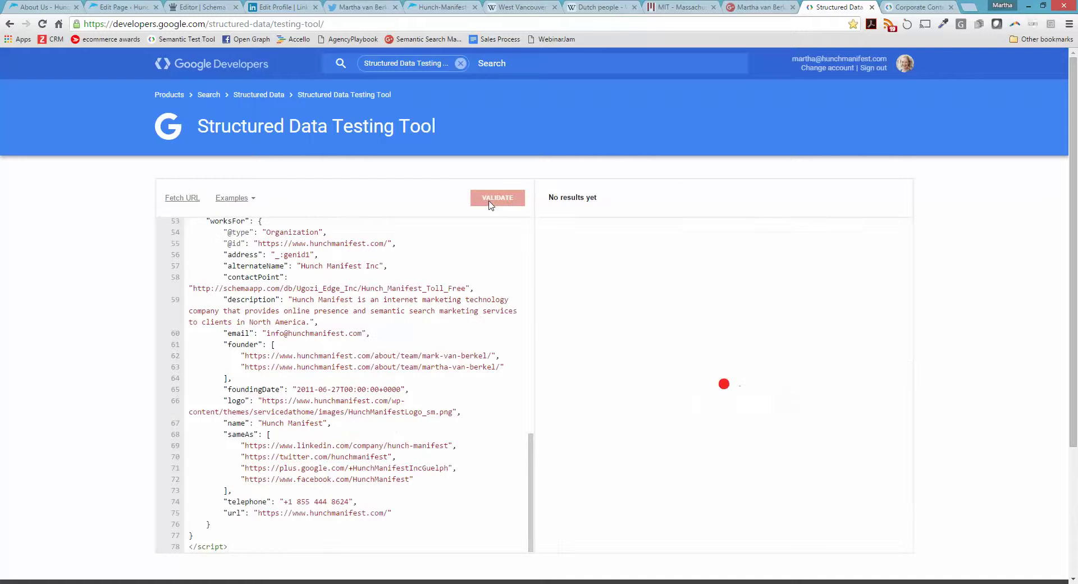
pyautogui.moveTo(905, 260); pyautogui.dragTo(932, 494)
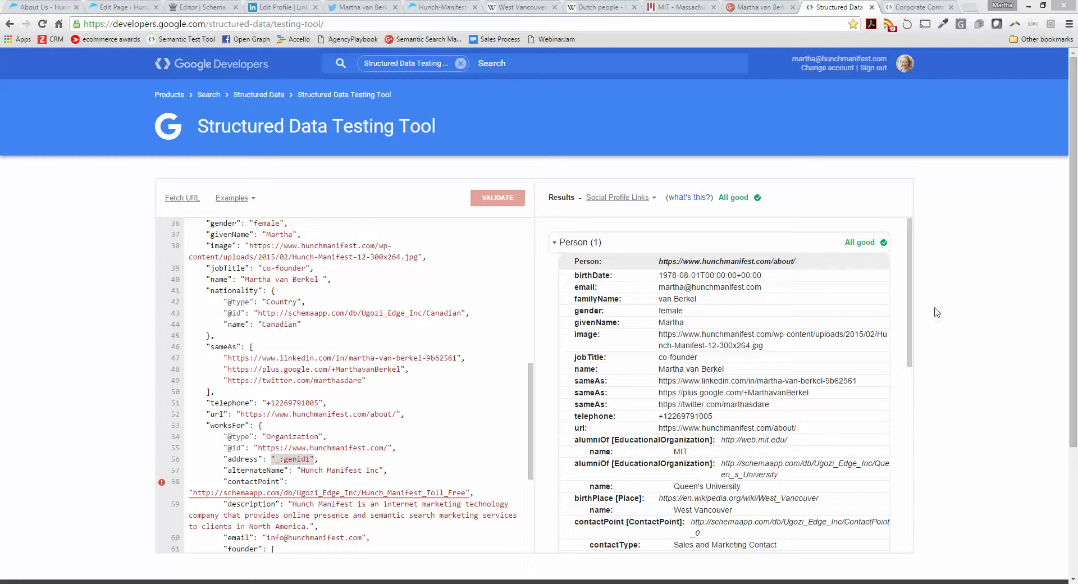
# Review the Corporate Contacts results, which flag 3 errors
pyautogui.click(620, 197)
pyautogui.click(623, 226)
pyautogui.moveTo(573, 259); pyautogui.dragTo(911, 293)
pyautogui.scroll(-8, 911, 293)
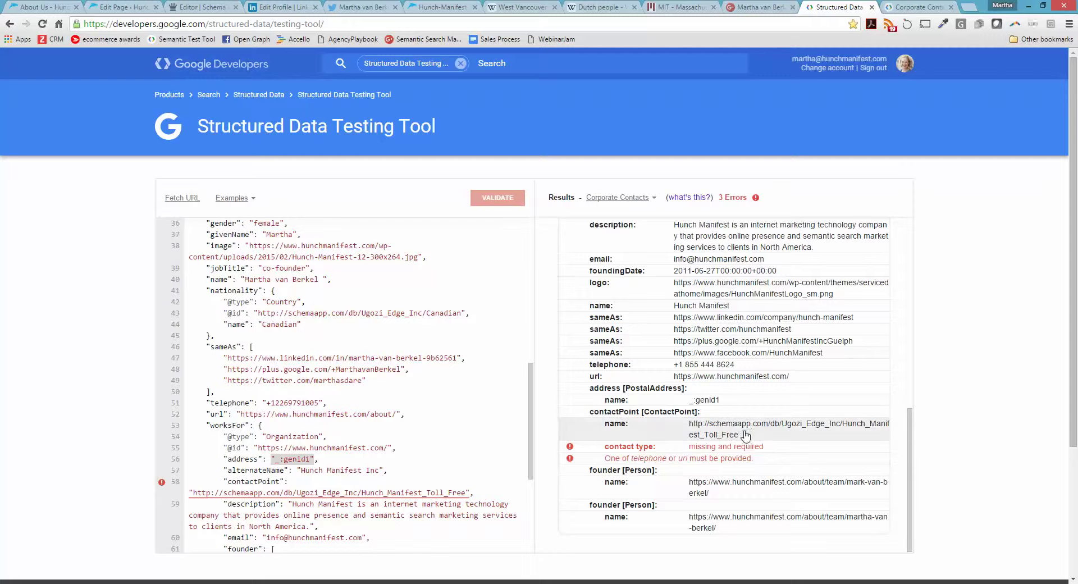
pyautogui.scroll(4, 752, 434)
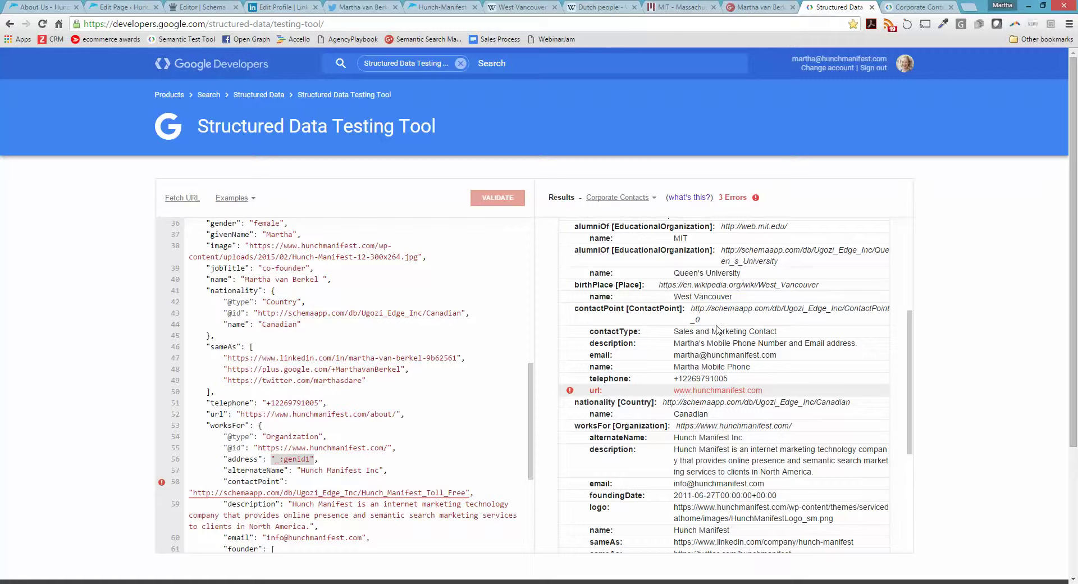
# Confirm Social Profile Links reads All good, then close Schema App's JSON-LD preview
pyautogui.click(632, 203)
pyautogui.click(631, 211)
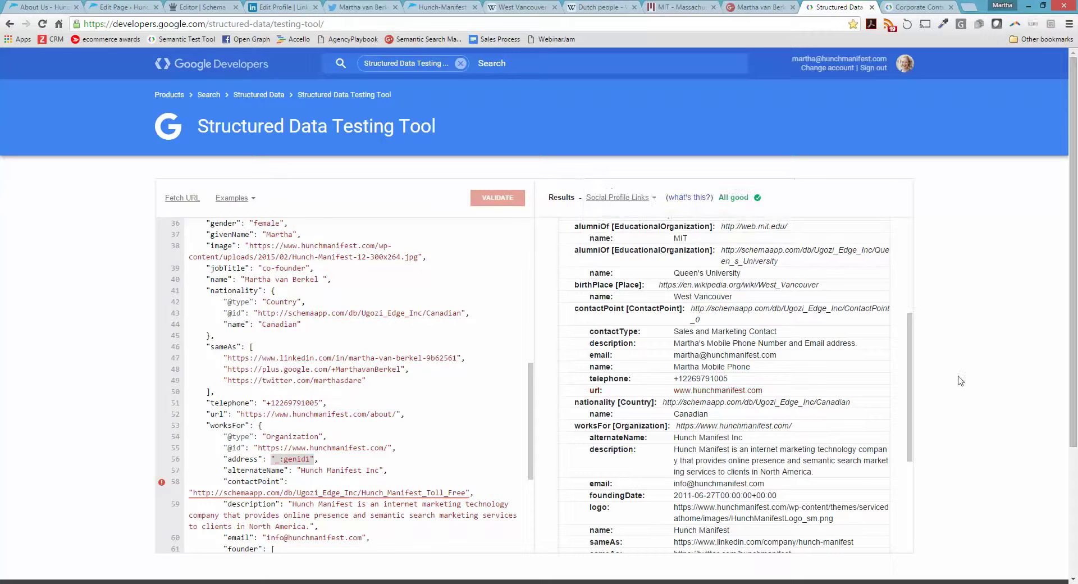
pyautogui.moveTo(914, 410); pyautogui.dragTo(909, 314)
pyautogui.scroll(-8, 910, 314)
pyautogui.scroll(9, 903, 298)
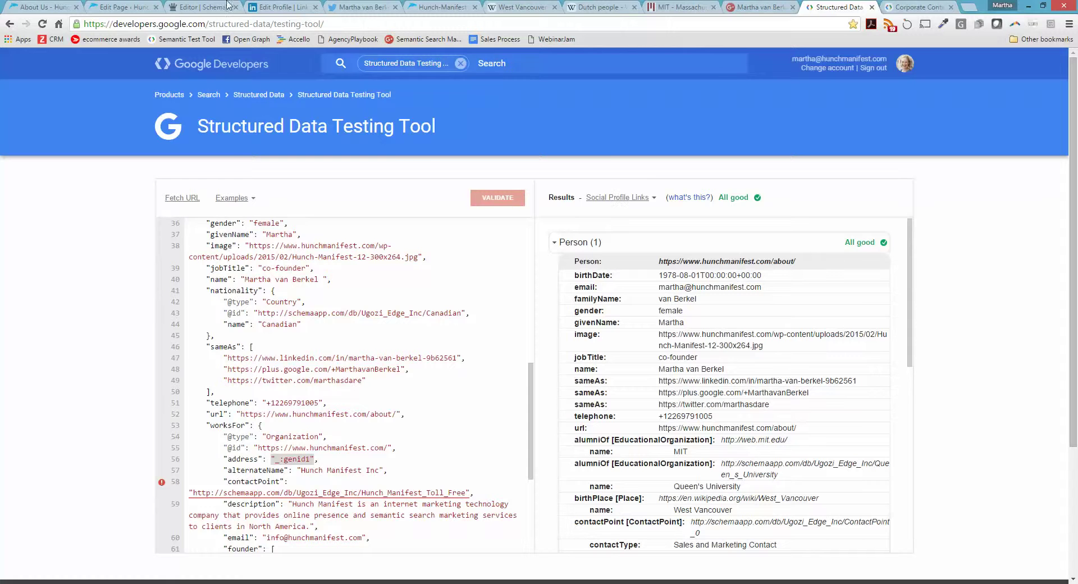
pyautogui.click(197, 6)
pyautogui.click(654, 517)
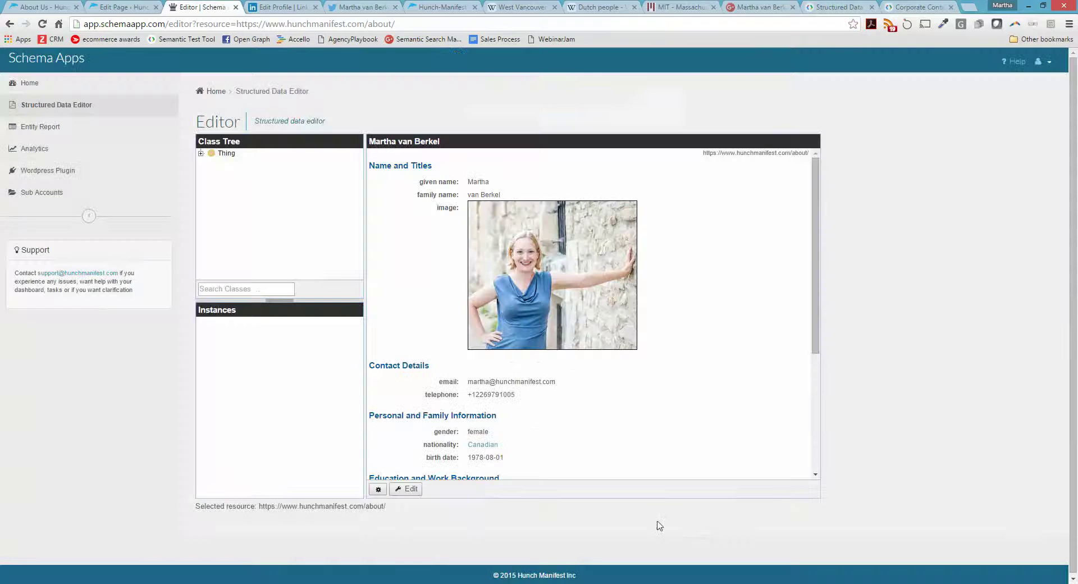
# Look through the Person entity's editable properties and leave the edit form without changes
pyautogui.scroll(-4, 683, 400)
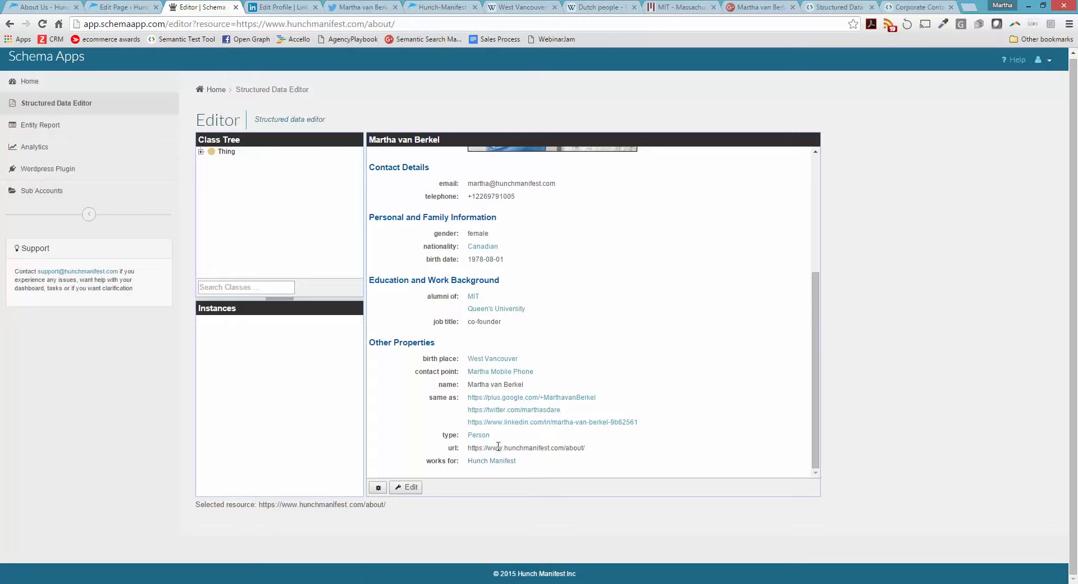
pyautogui.click(405, 487)
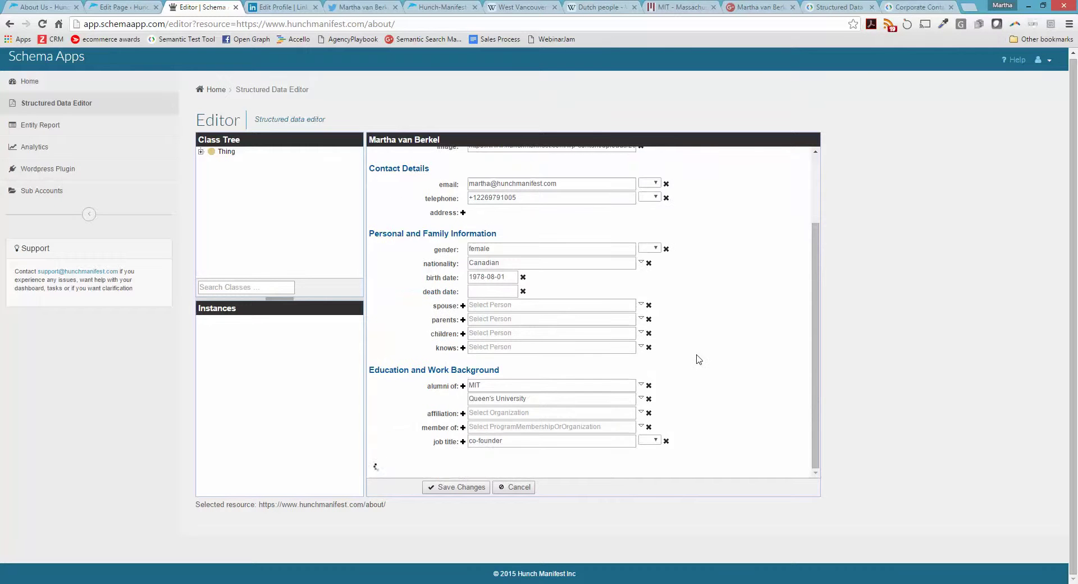
pyautogui.scroll(-5, 735, 361)
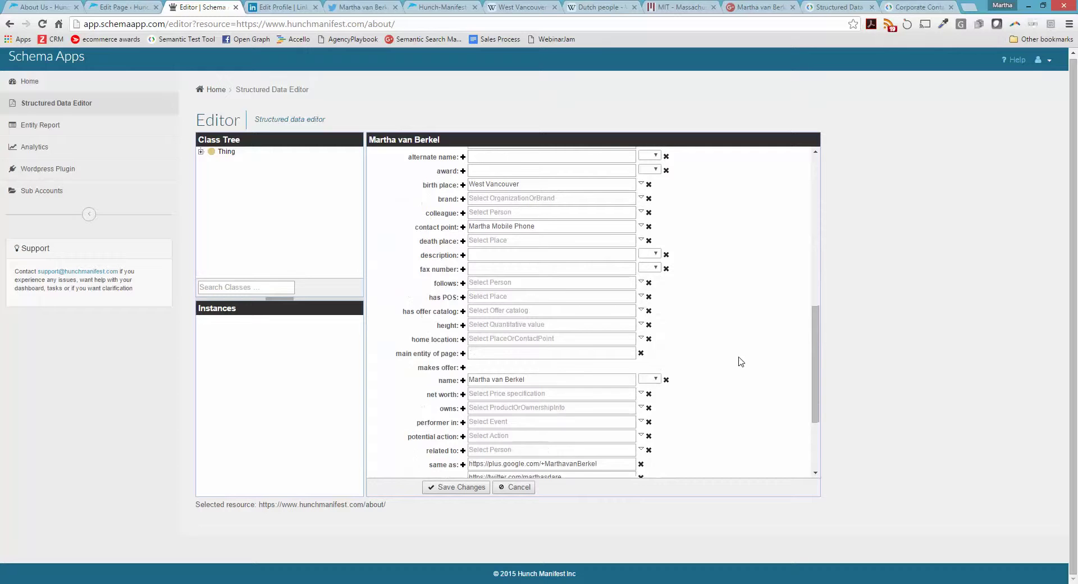
pyautogui.scroll(-2, 741, 361)
pyautogui.scroll(-1, 741, 362)
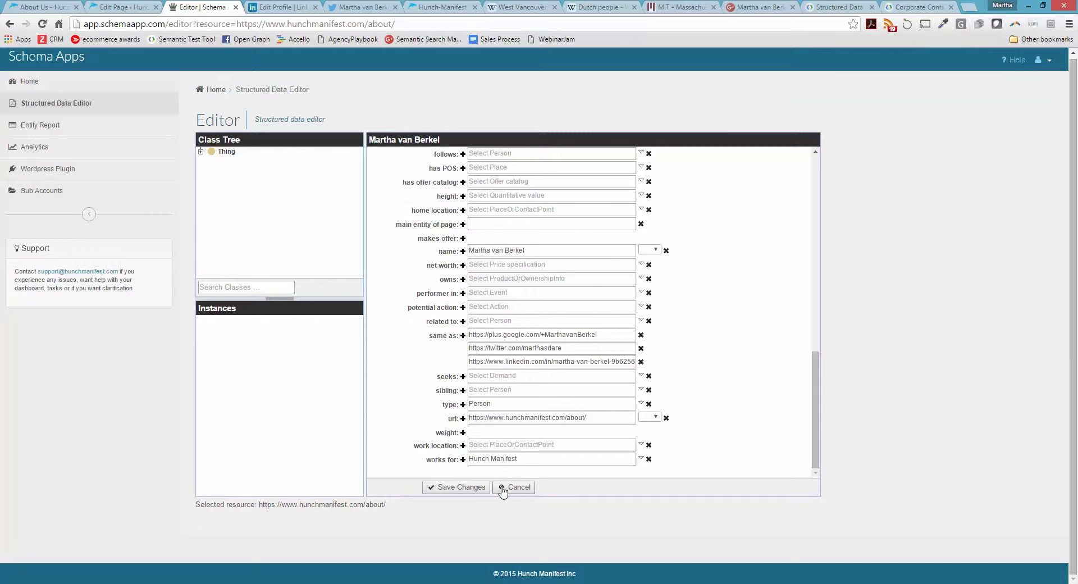
pyautogui.click(466, 487)
# Open the Hunch Manifest organization listed under the person's works for property
pyautogui.scroll(-3, 636, 314)
pyautogui.scroll(-1, 635, 339)
pyautogui.click(501, 462)
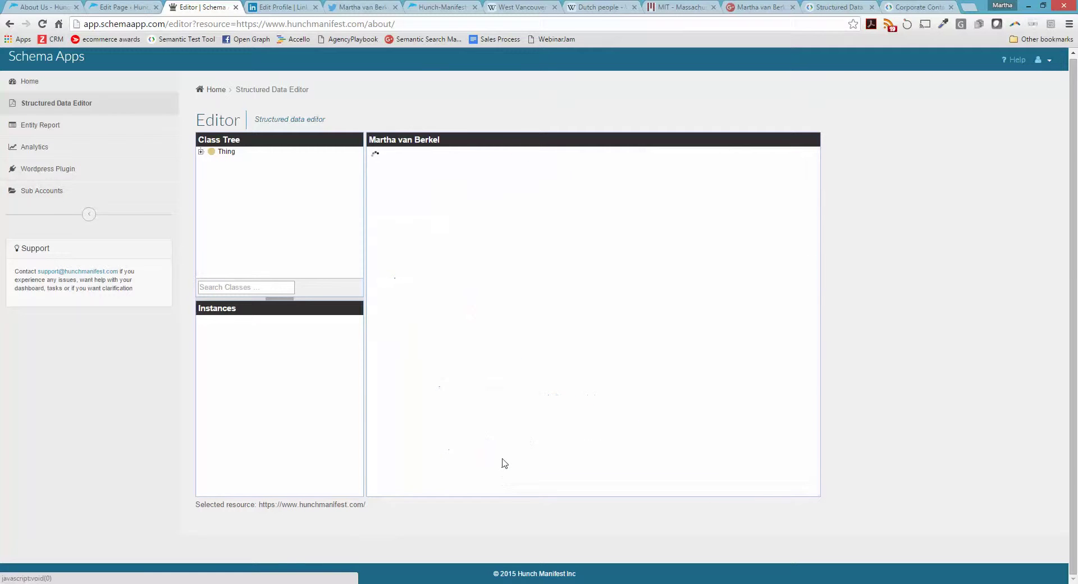
# Browse the Hunch Manifest record and look through its editable properties
pyautogui.scroll(-1, 612, 413)
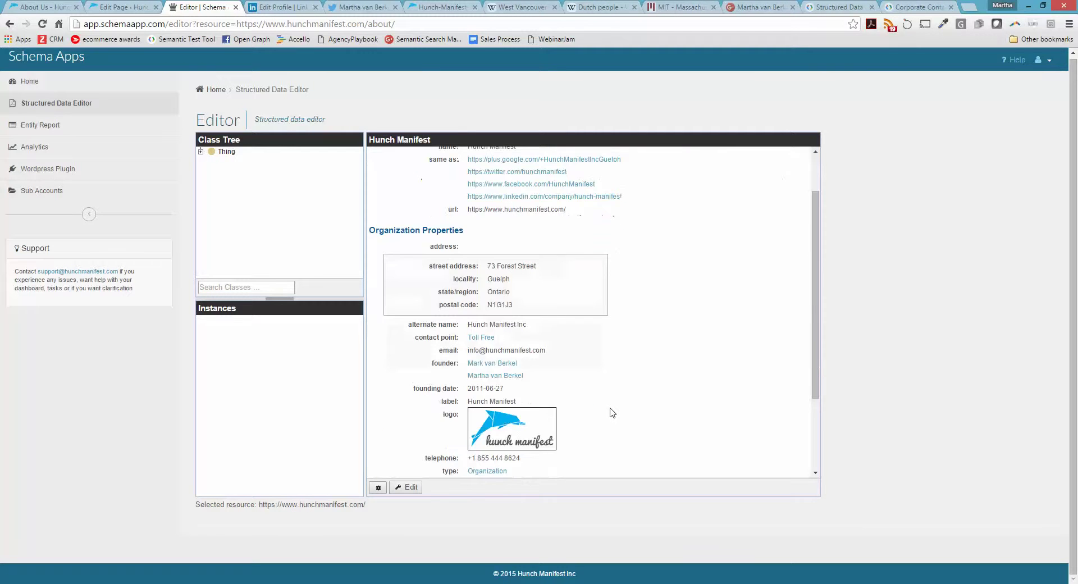
pyautogui.scroll(-2, 610, 411)
pyautogui.scroll(3, 611, 411)
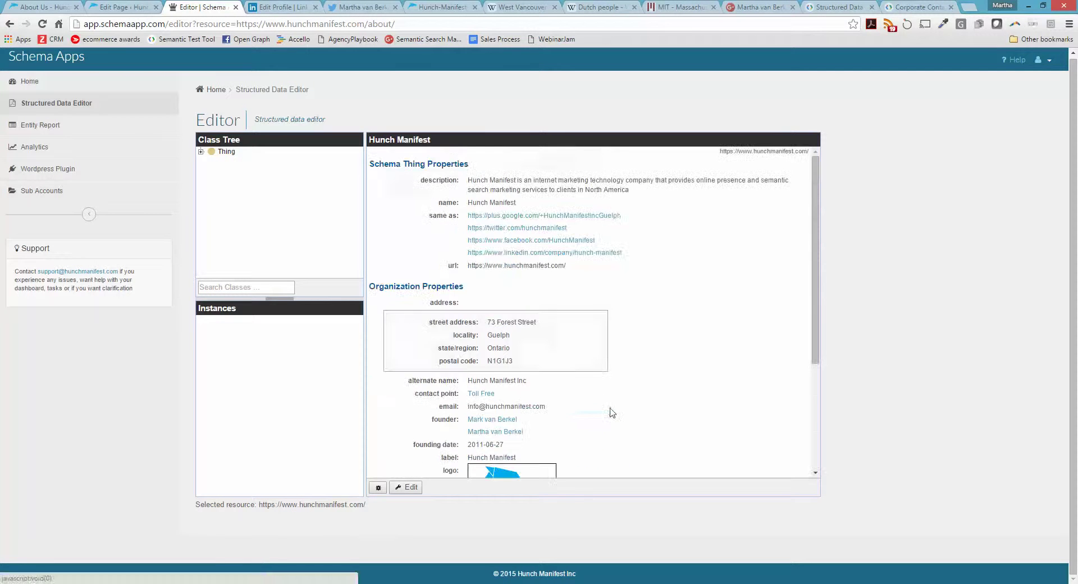
pyautogui.click(403, 487)
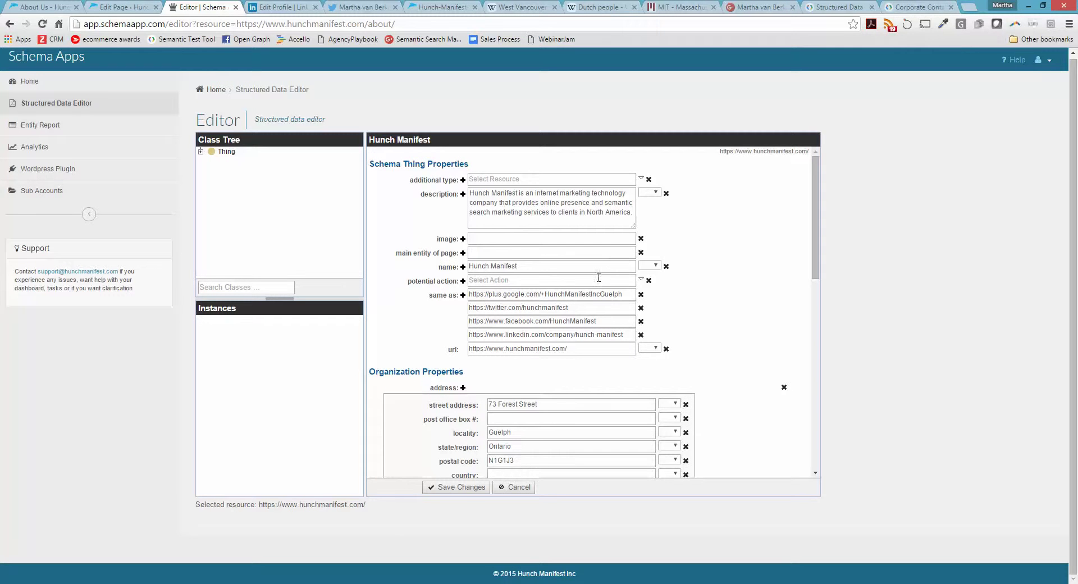
pyautogui.scroll(-6, 622, 275)
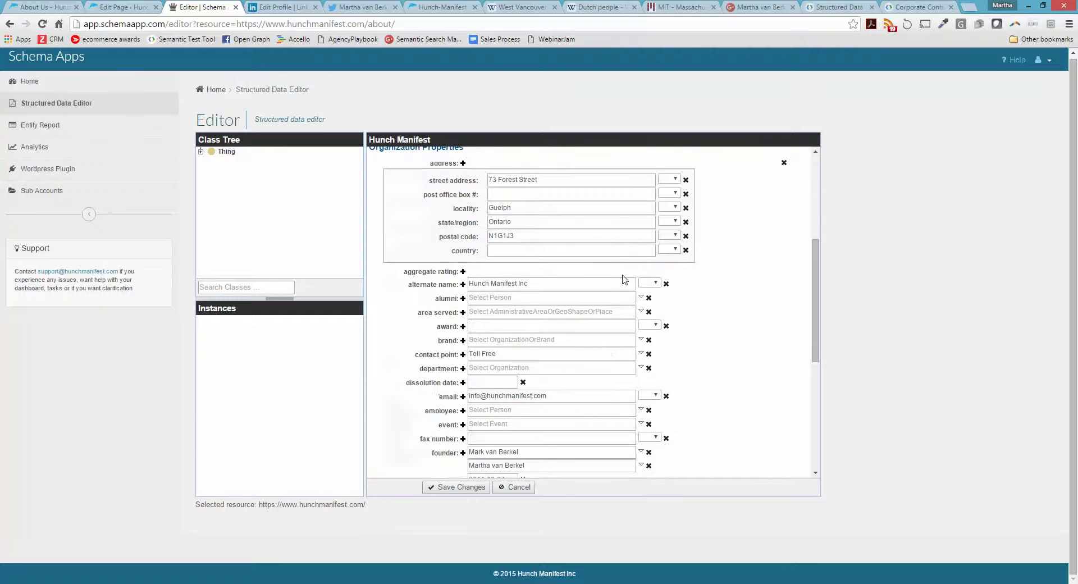
pyautogui.scroll(-4, 574, 291)
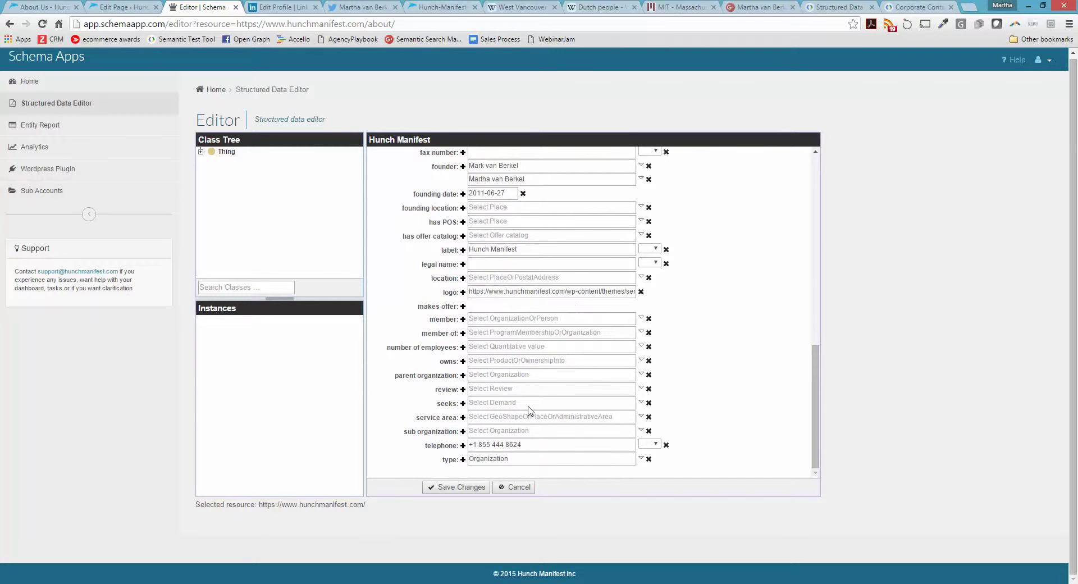
pyautogui.scroll(6, 526, 378)
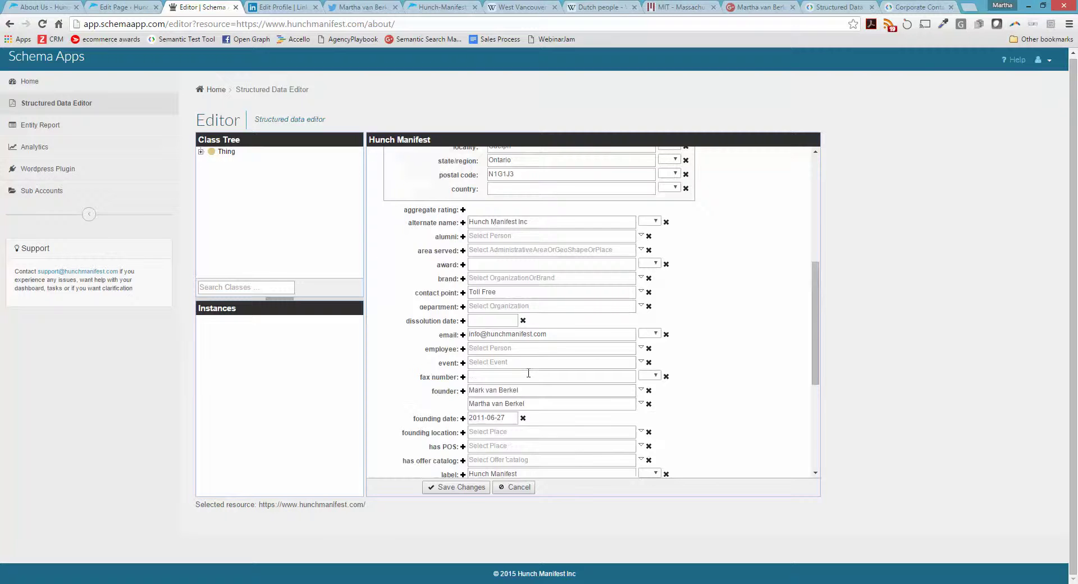
pyautogui.scroll(3, 528, 373)
pyautogui.scroll(2, 528, 376)
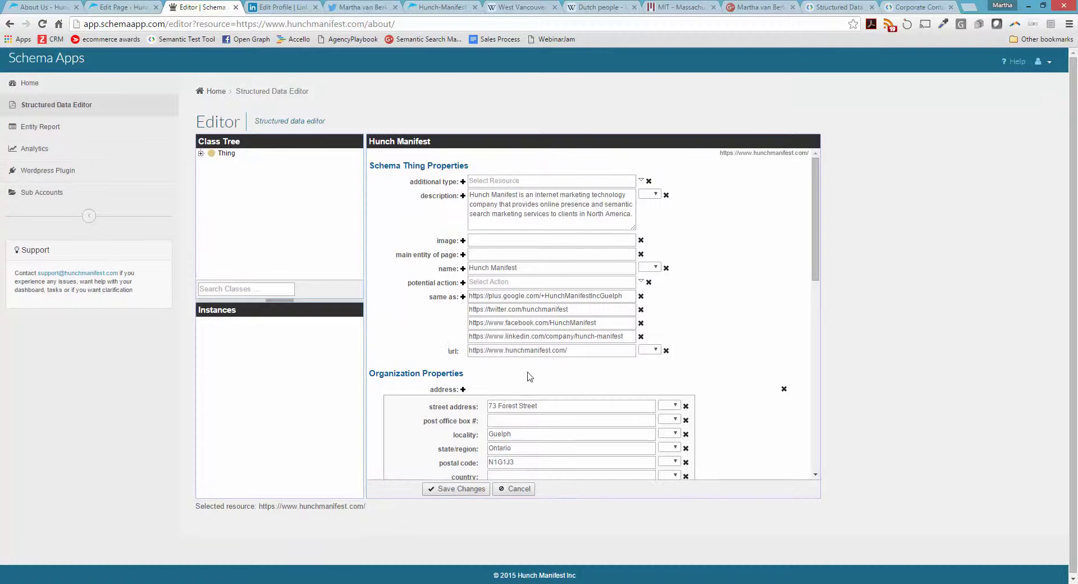
# Save the Hunch Manifest properties and open the live About Us page in the WordPress editor
pyautogui.click(447, 488)
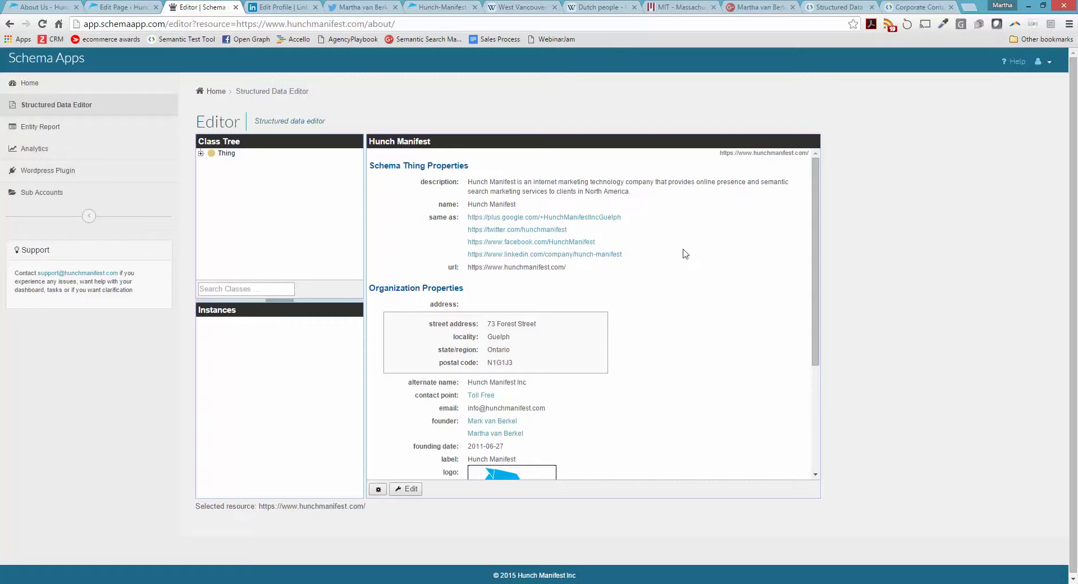
pyautogui.click(47, 6)
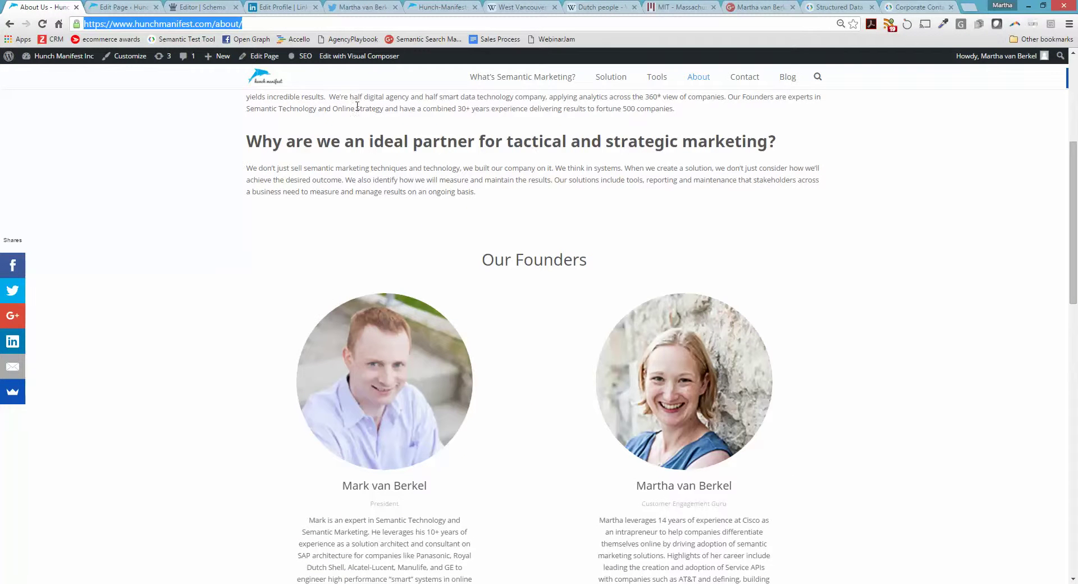
pyautogui.click(263, 59)
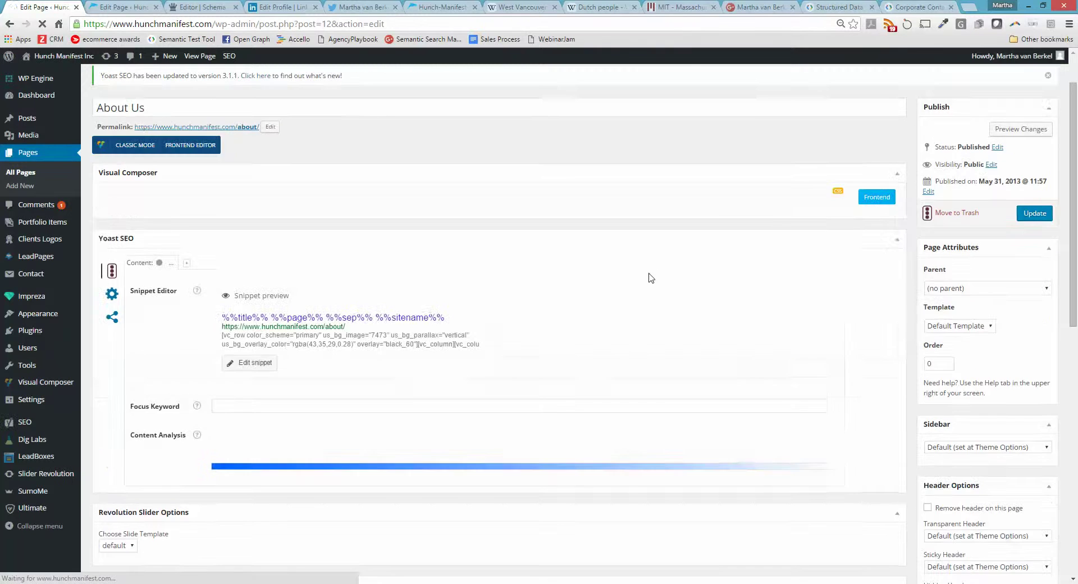
# Scroll to the Schema.org Structured Data box and read through the Person Post JSON-LD
pyautogui.scroll(-5, 661, 281)
pyautogui.scroll(-5, 659, 281)
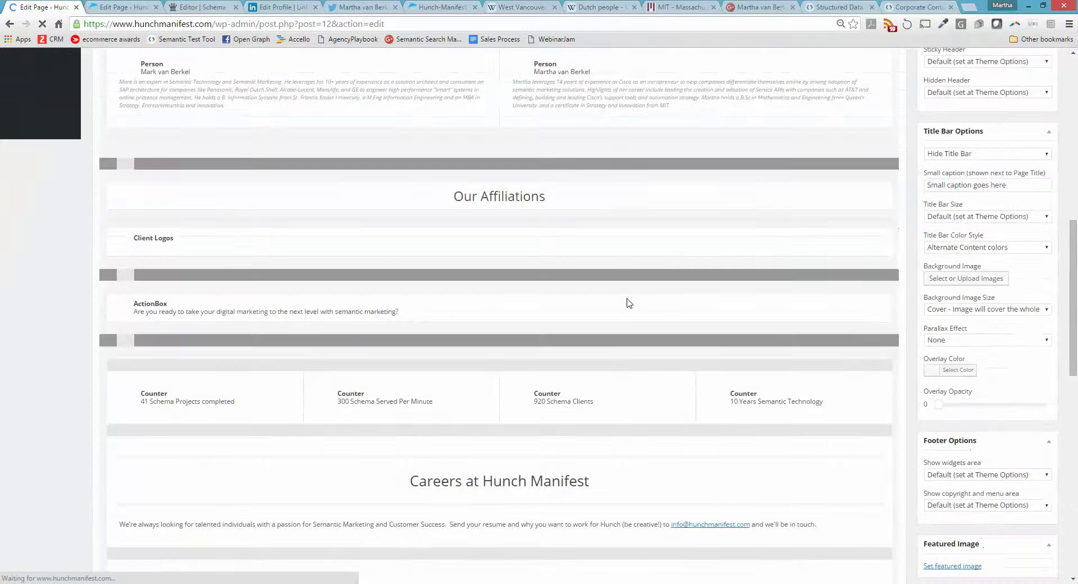
pyautogui.scroll(-2, 630, 302)
pyautogui.scroll(-10, 630, 302)
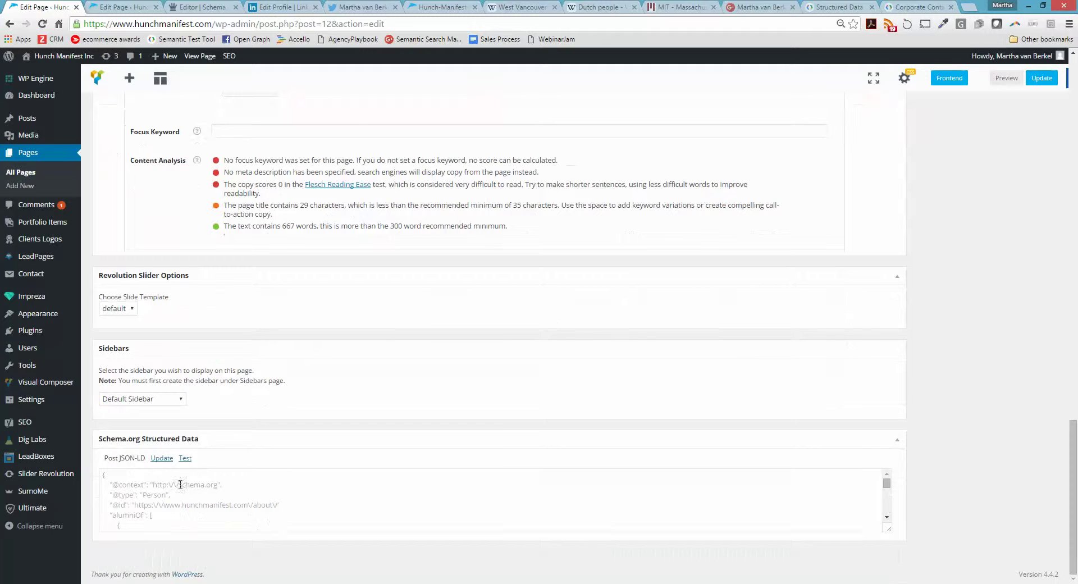
pyautogui.moveTo(886, 484); pyautogui.dragTo(891, 508)
# Test the About page markup in Google's tool filtered to Social Profile Links, then return to Schema App
pyautogui.click(185, 459)
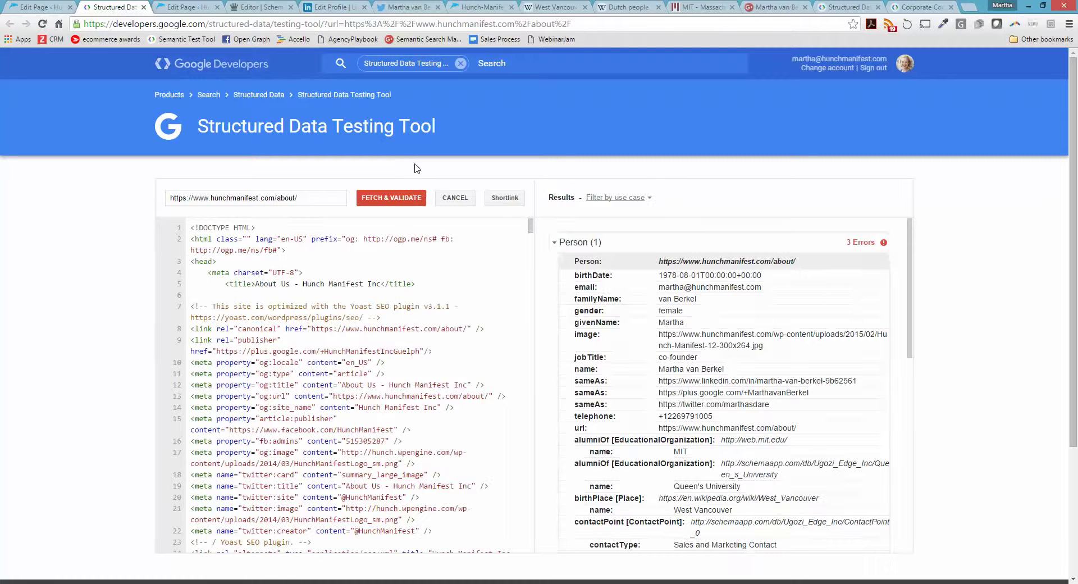
pyautogui.click(609, 199)
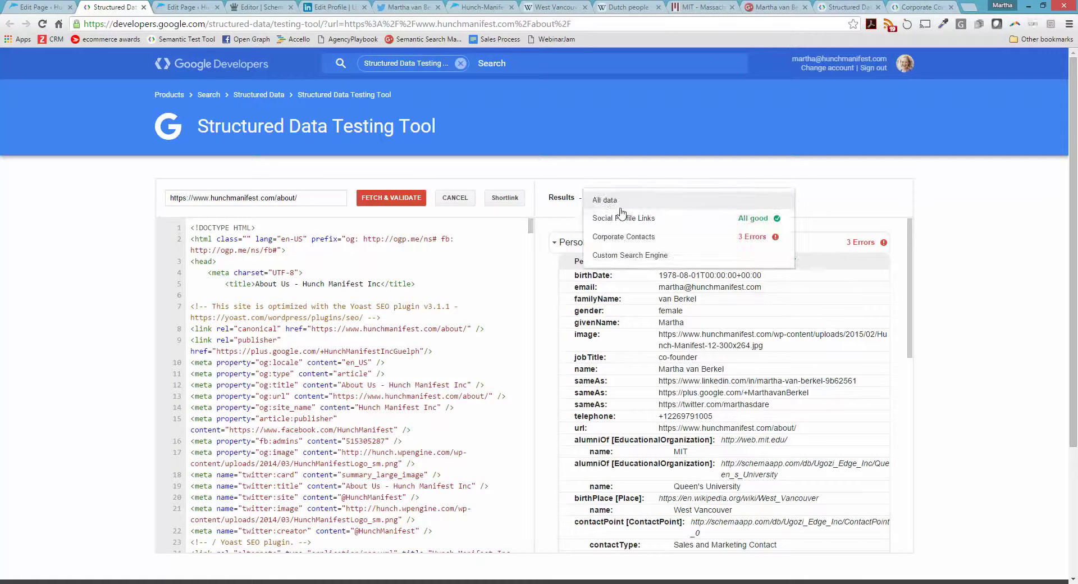
pyautogui.click(620, 219)
pyautogui.moveTo(909, 284); pyautogui.dragTo(923, 270)
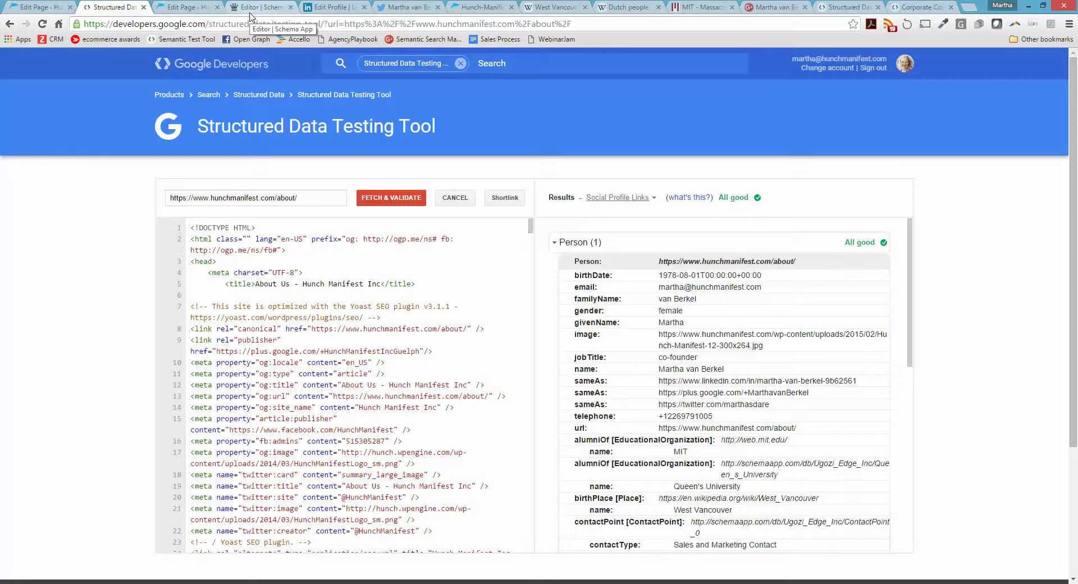
pyautogui.click(251, 8)
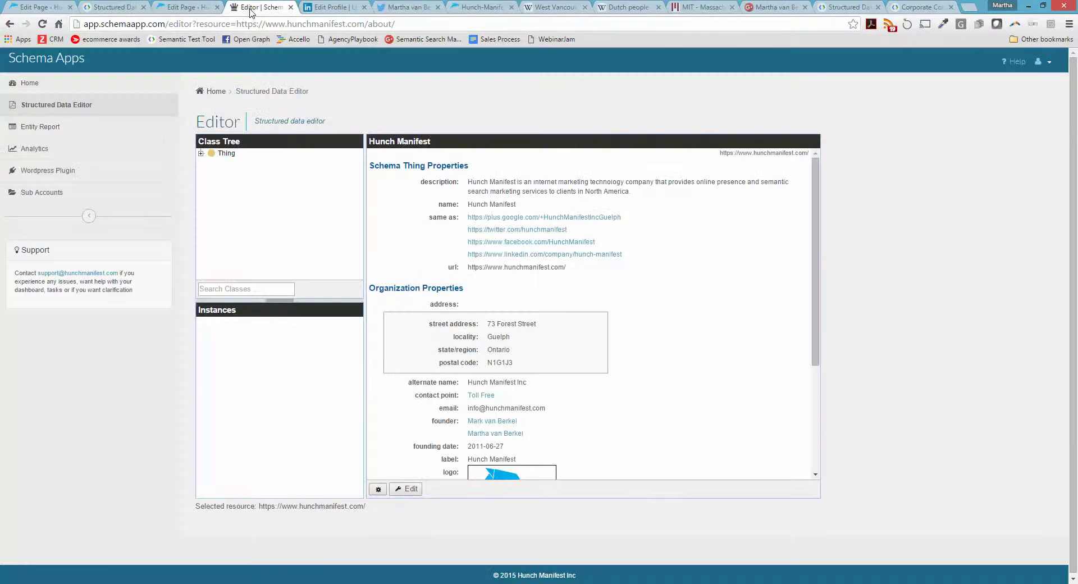